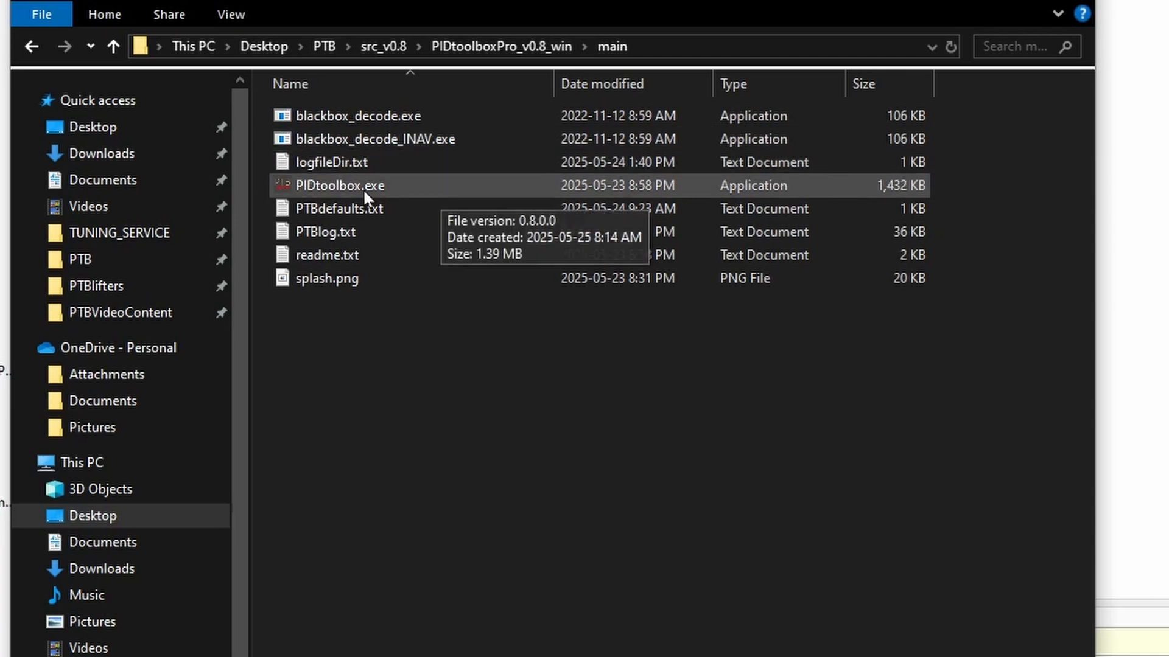
# Step: Launch PIDtoolbox.exe from the main folder and pin it to the taskbar
pyautogui.doubleClick(360, 187)
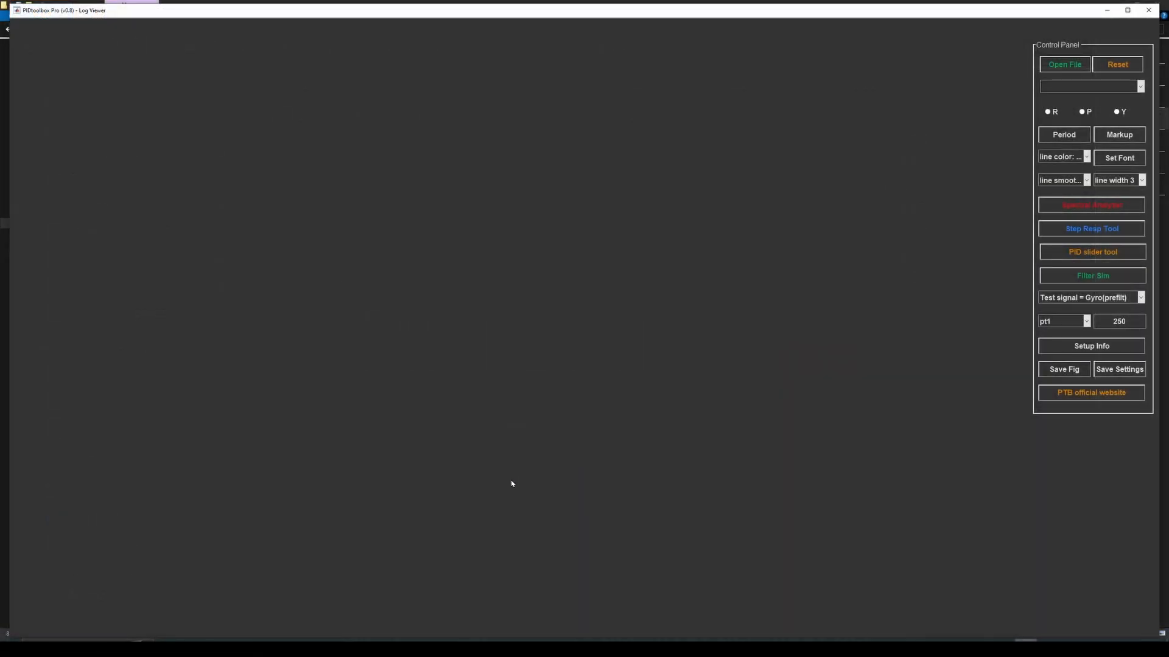
pyautogui.rightClick(1026, 646)
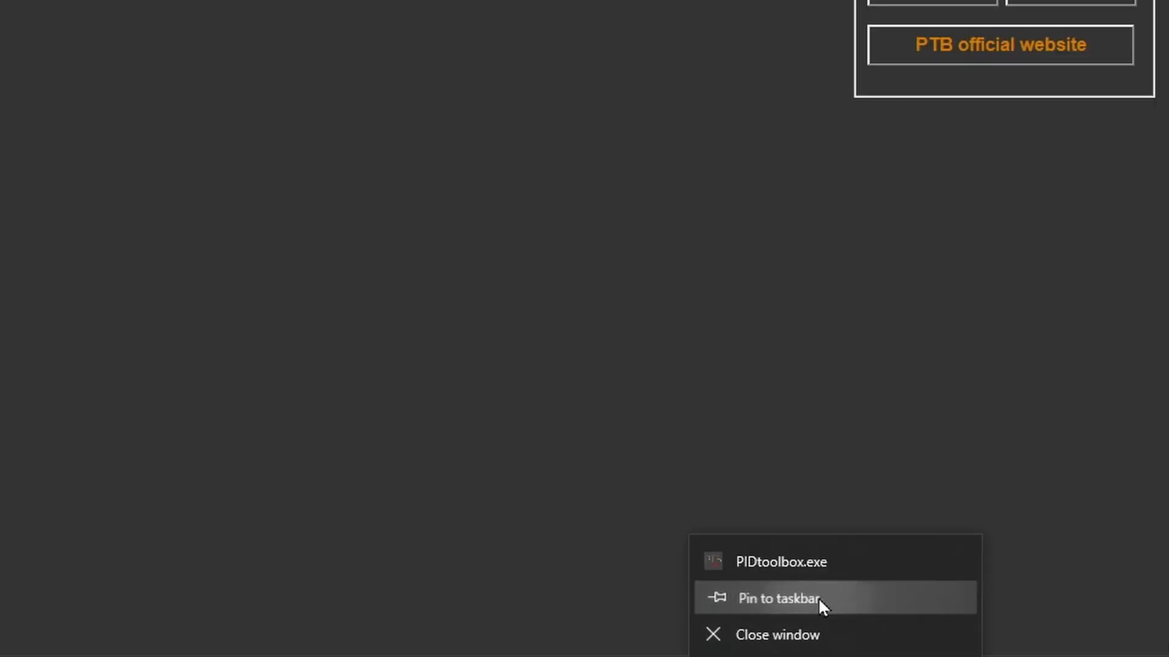
pyautogui.click(818, 598)
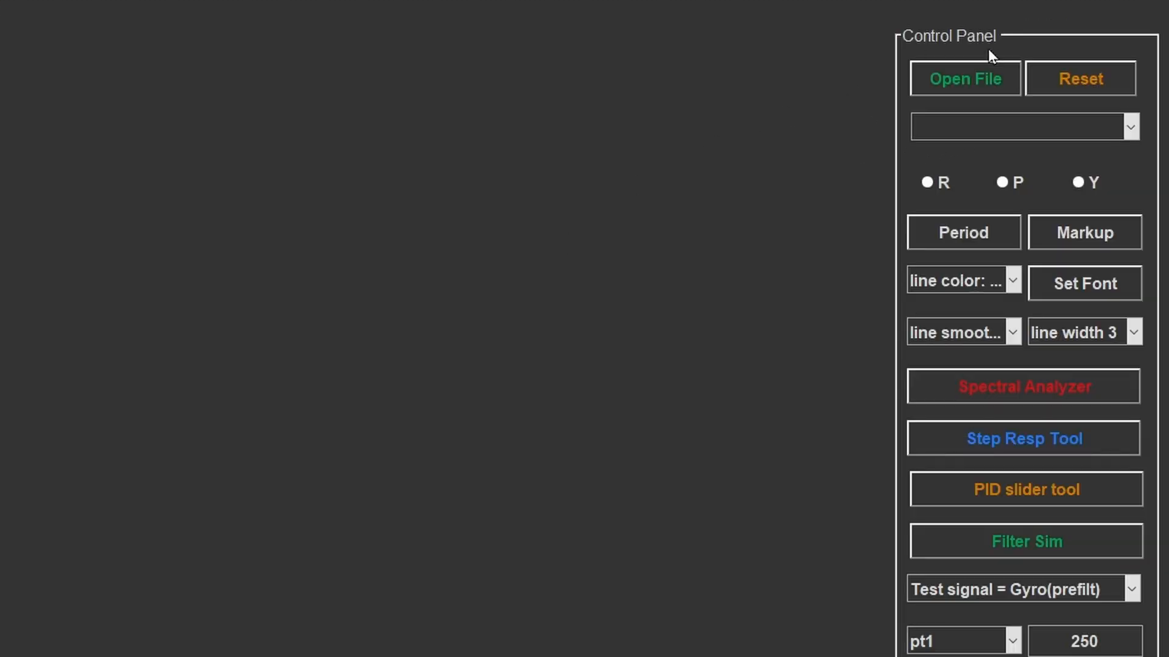
# Step: Load the flight log FlightTest_Payload.bbl into the log viewer
pyautogui.click(968, 78)
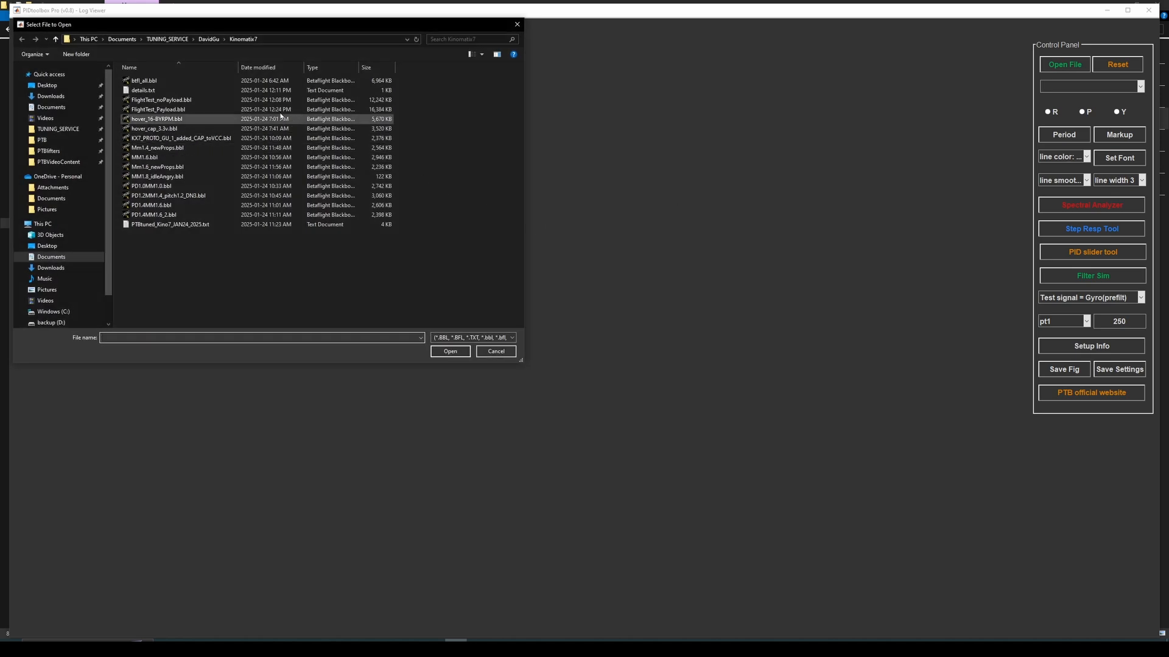
pyautogui.click(268, 109)
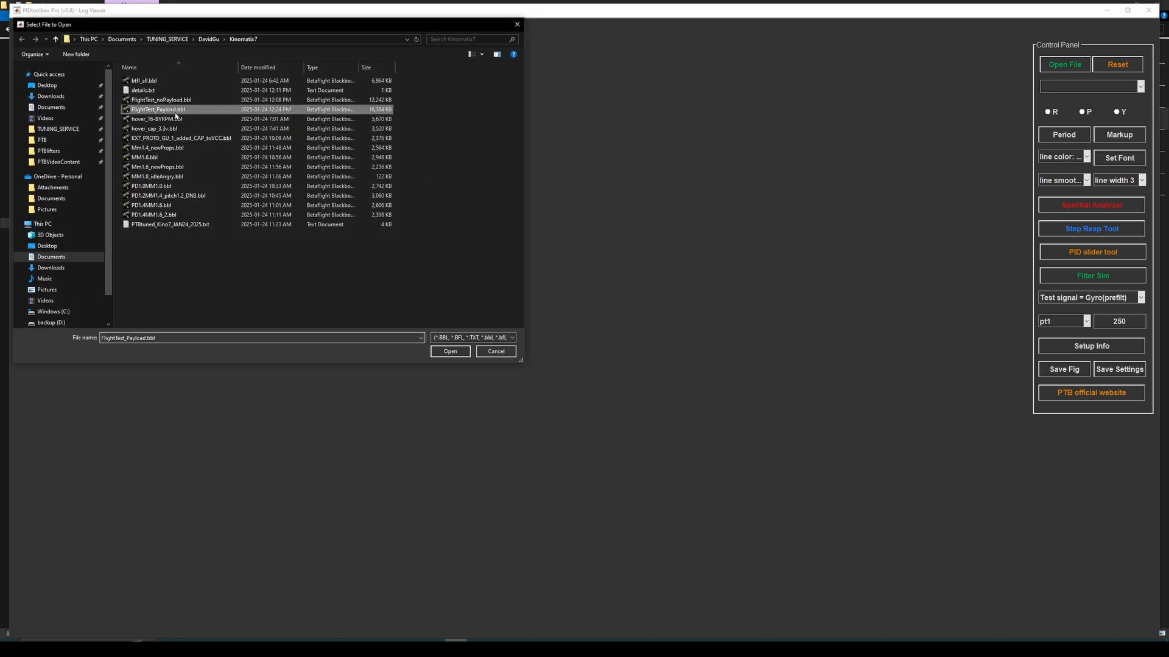
pyautogui.click(451, 352)
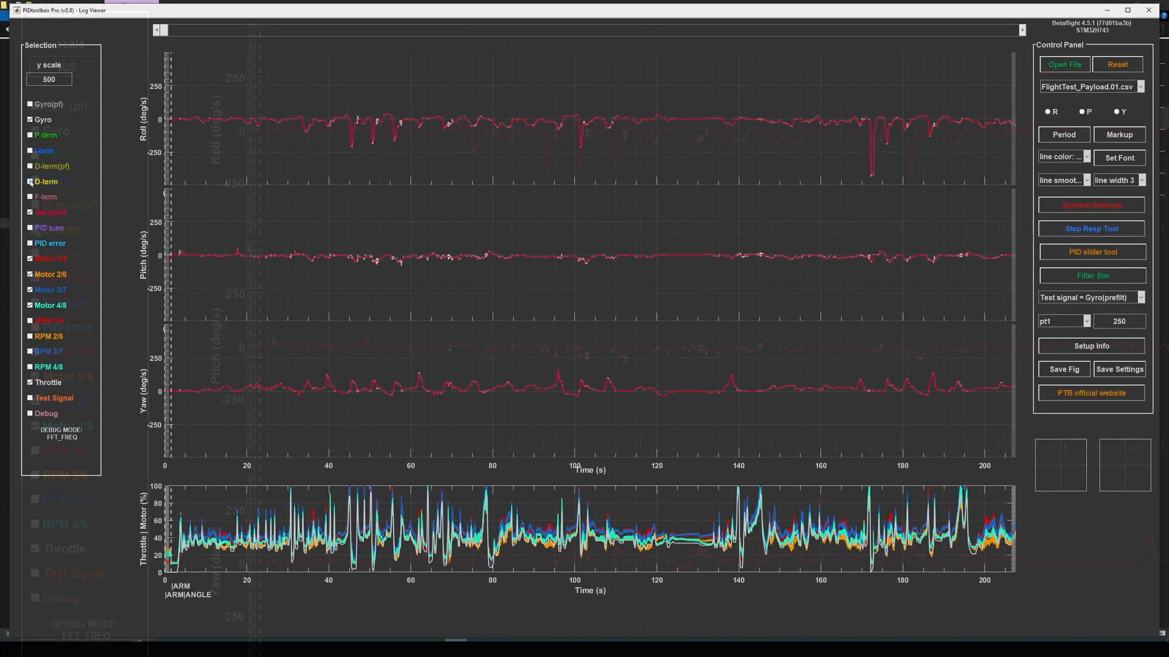
# Step: Show the D-term and P-term traces and set the y scale to 300
pyautogui.click(30, 182)
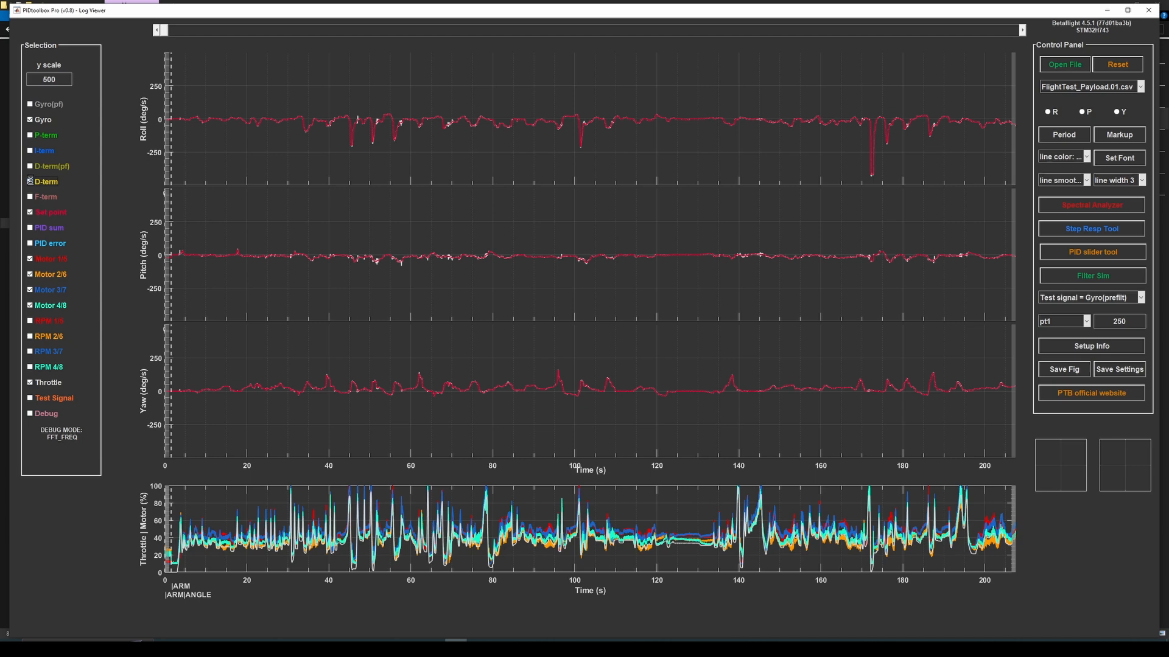
pyautogui.click(45, 136)
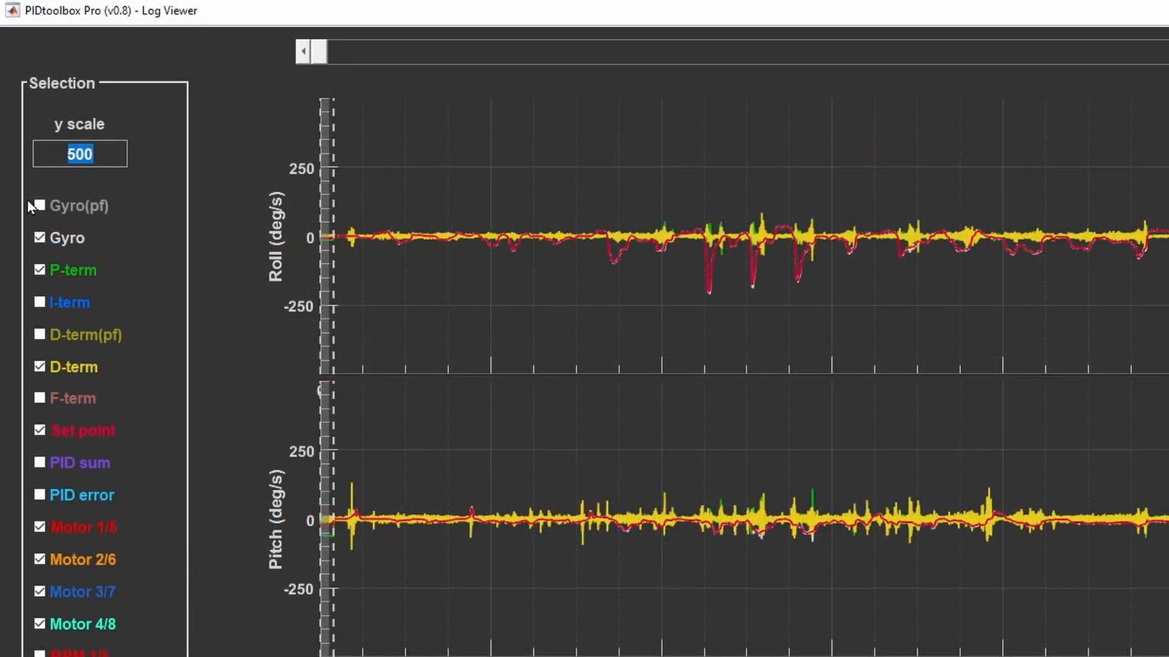
pyautogui.write('300')
pyautogui.press('Return')
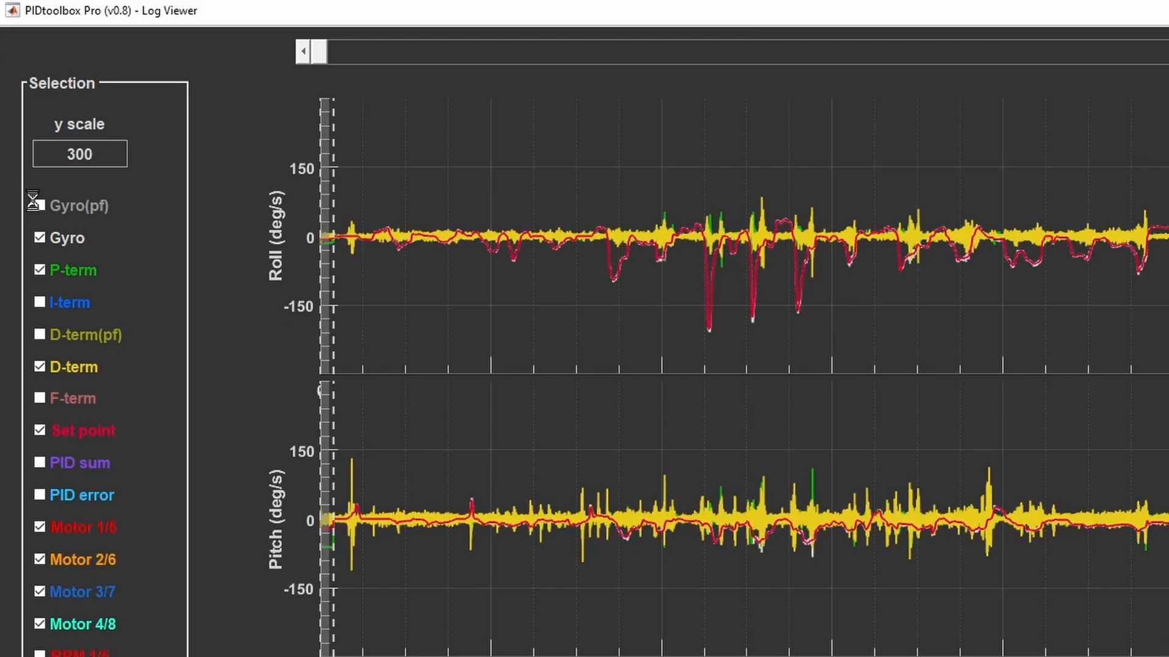
# Step: Set the y scale to 200 and hide the P-term trace
pyautogui.doubleClick(41, 150)
pyautogui.write('200')
pyautogui.press('Return')
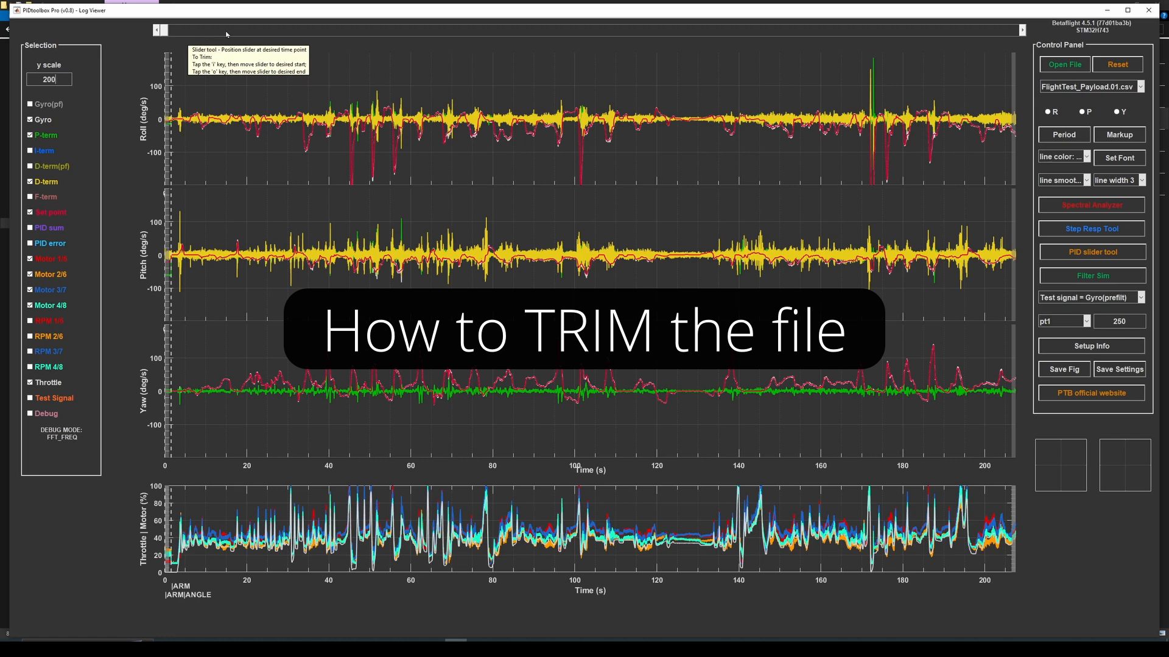
pyautogui.click(49, 139)
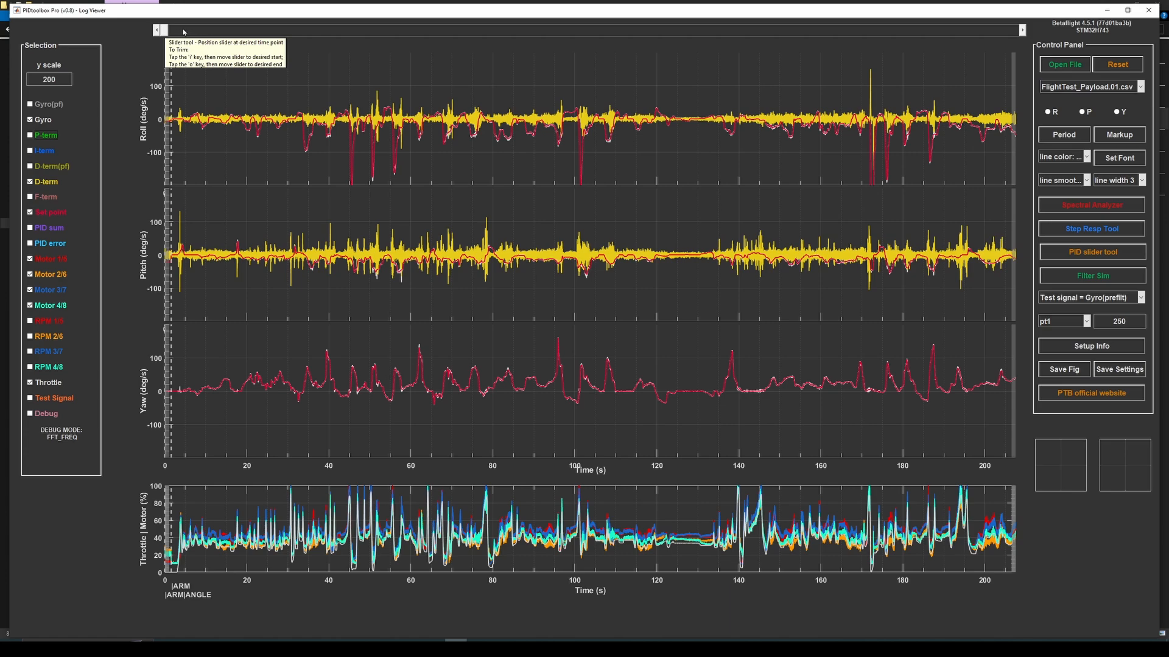
# Step: Trim the log so the analysed range runs from about 6 s to about 203 s
pyautogui.press('i')
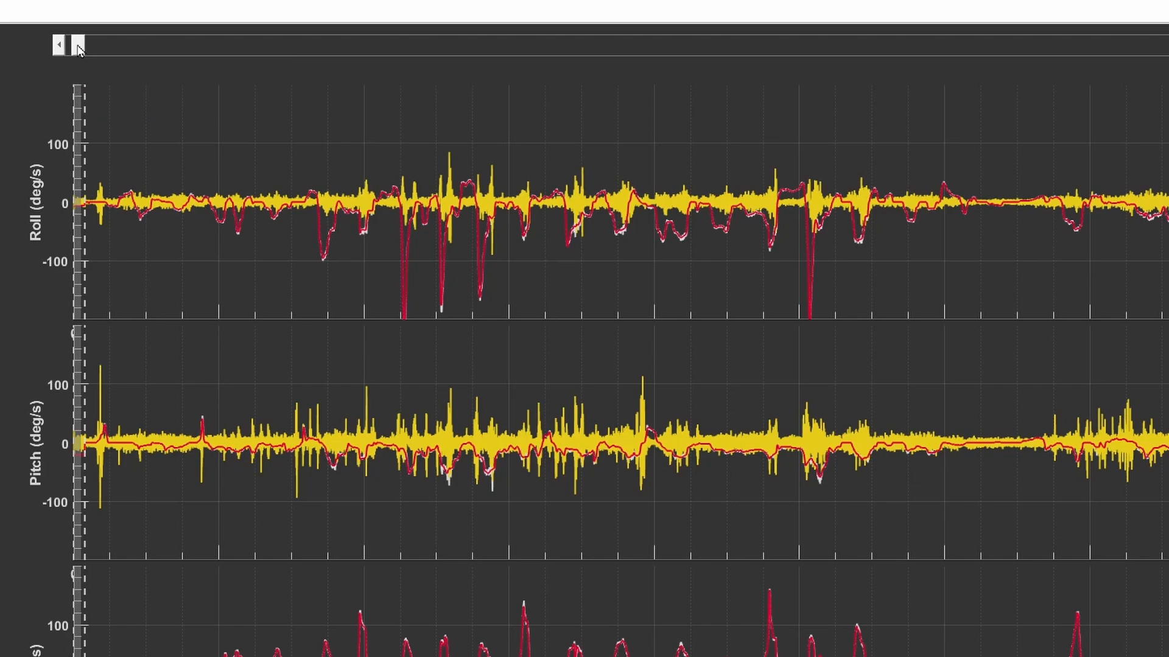
pyautogui.moveTo(78, 47); pyautogui.dragTo(112, 45)
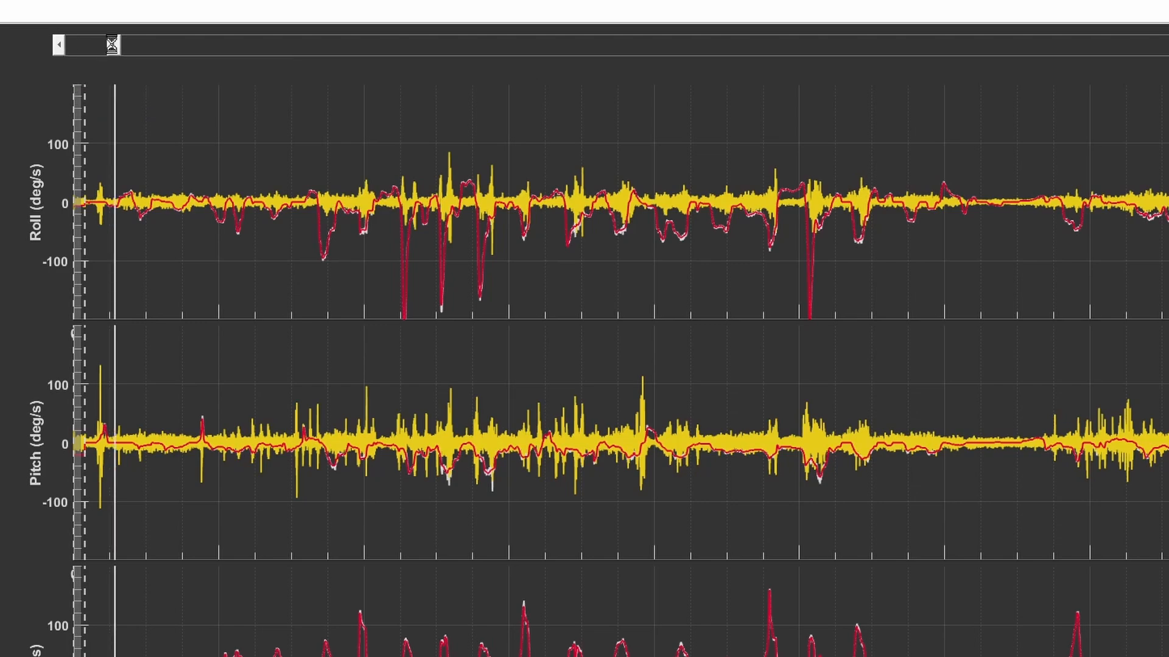
pyautogui.press('o')
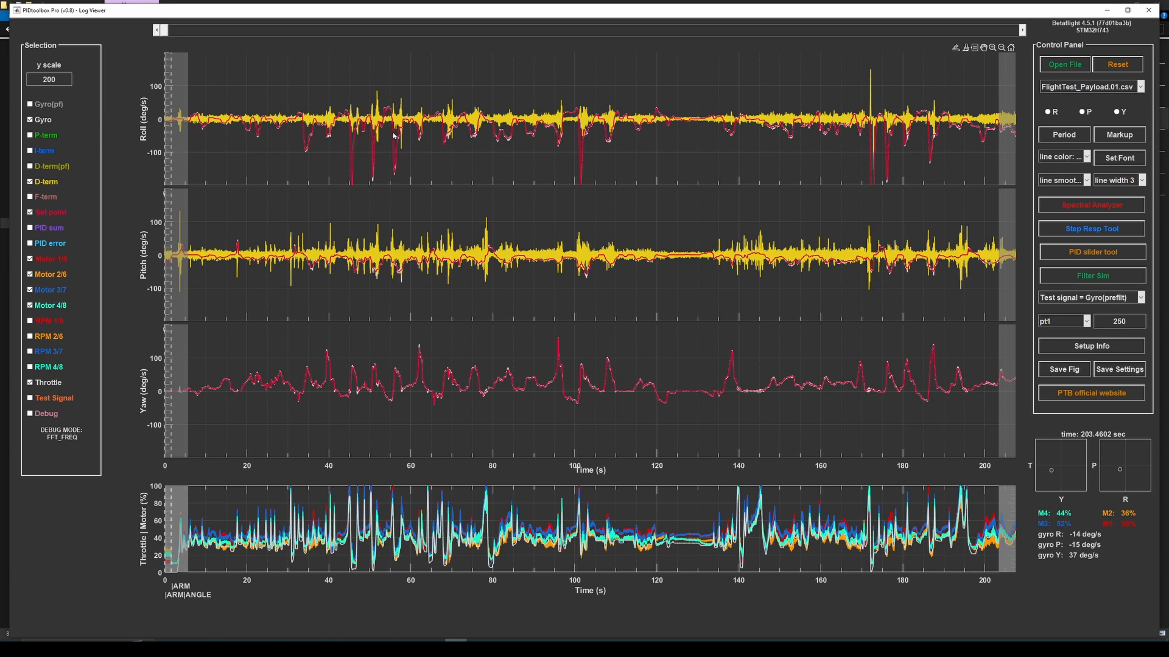
# Step: Scrub along the log to about 62 s to inspect stick and motor values, and briefly enlarge the roll plot
pyautogui.moveTo(165, 30); pyautogui.dragTo(181, 31)
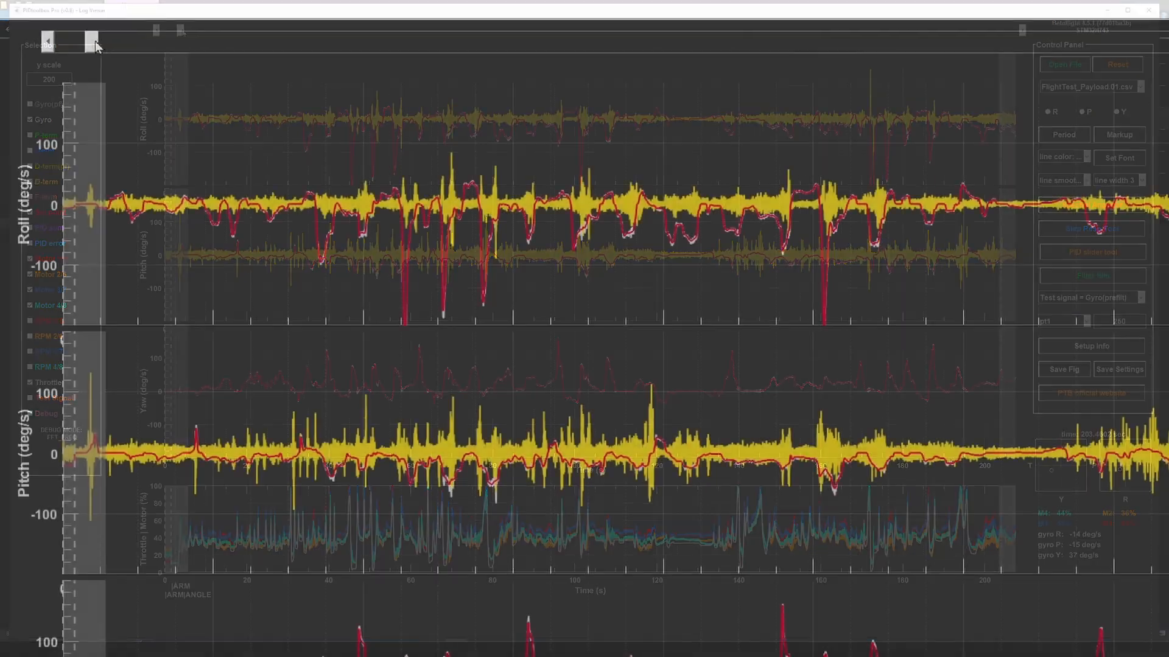
pyautogui.moveTo(95, 41); pyautogui.dragTo(321, 73)
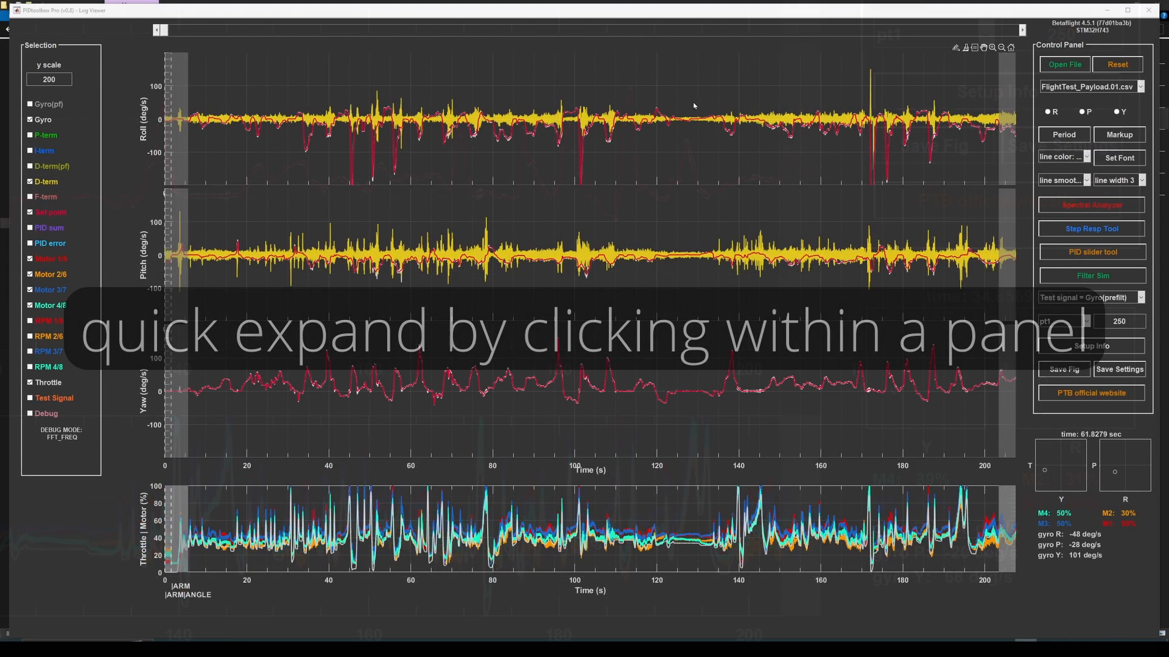
pyautogui.click(690, 92)
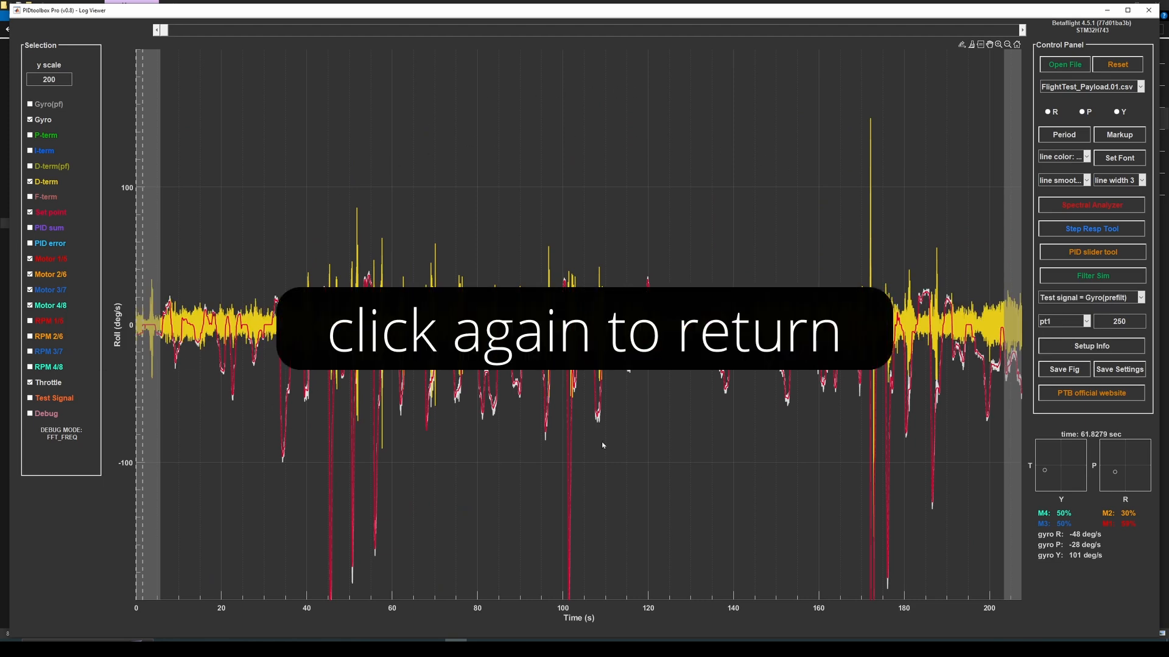
pyautogui.click(690, 157)
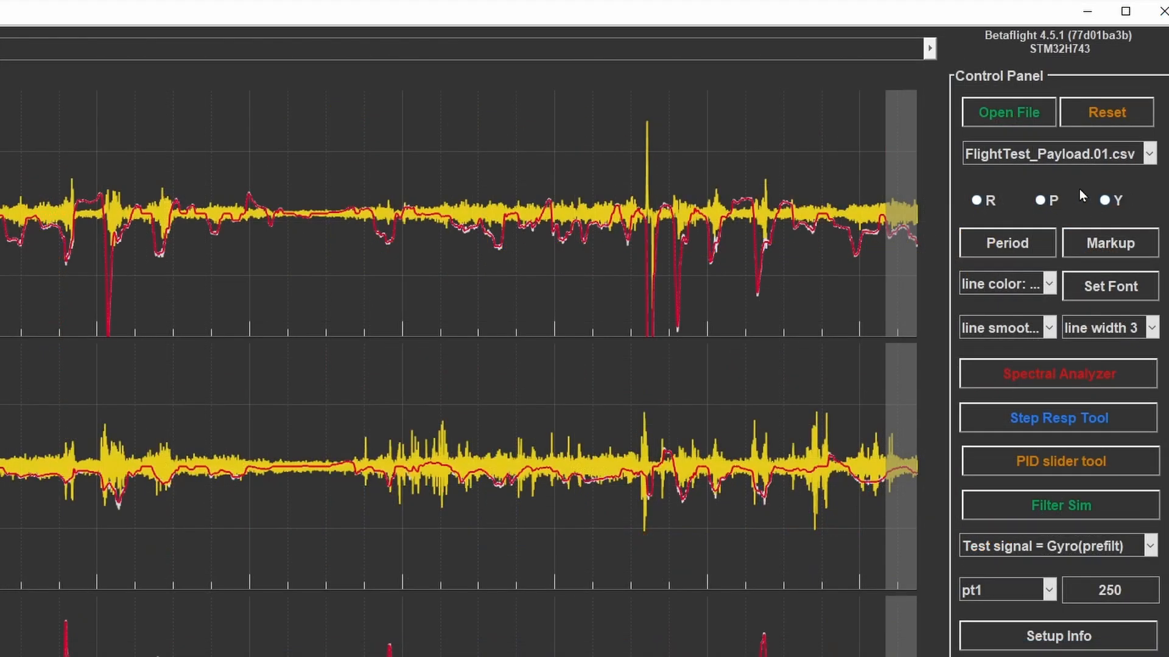
# Step: Plot only the roll axis and zoom in on the section from about 44 s to 58 s
pyautogui.click(978, 200)
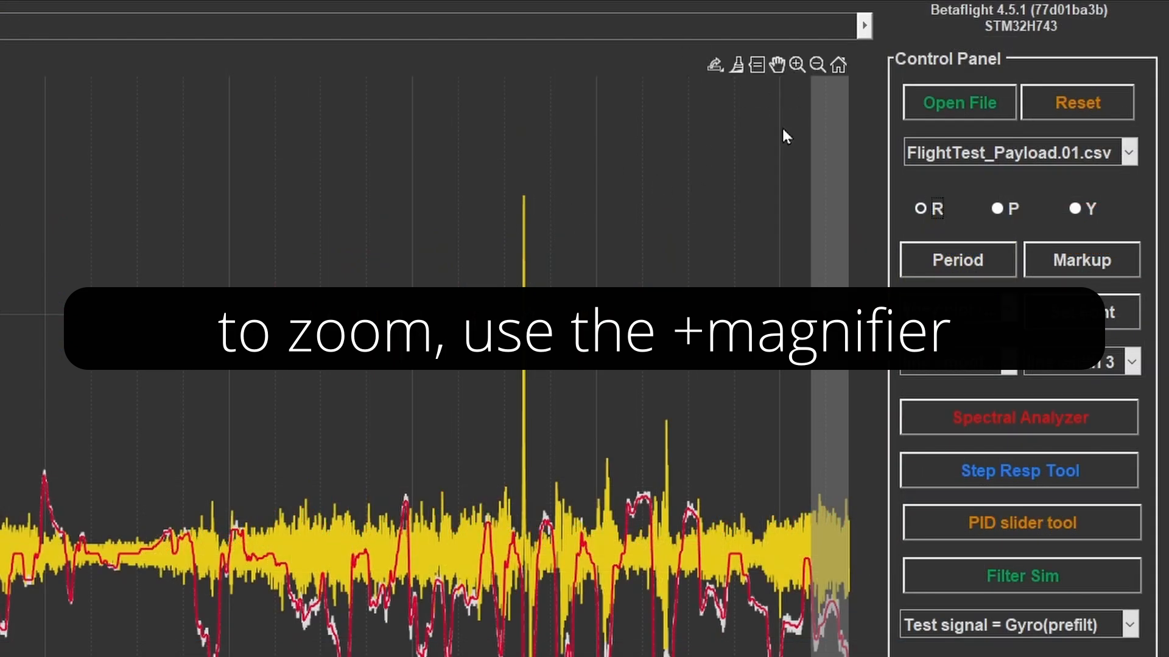
pyautogui.click(797, 64)
pyautogui.moveTo(252, 55); pyautogui.dragTo(312, 178)
pyautogui.moveTo(313, 185); pyautogui.dragTo(362, 656)
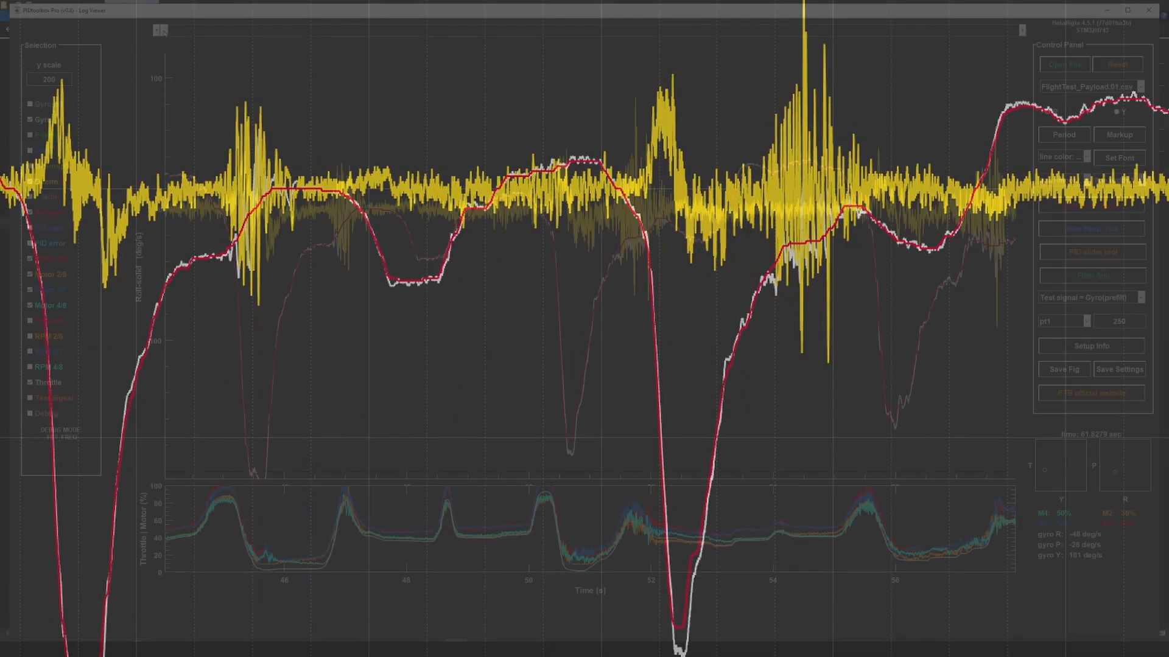
pyautogui.click(580, 77)
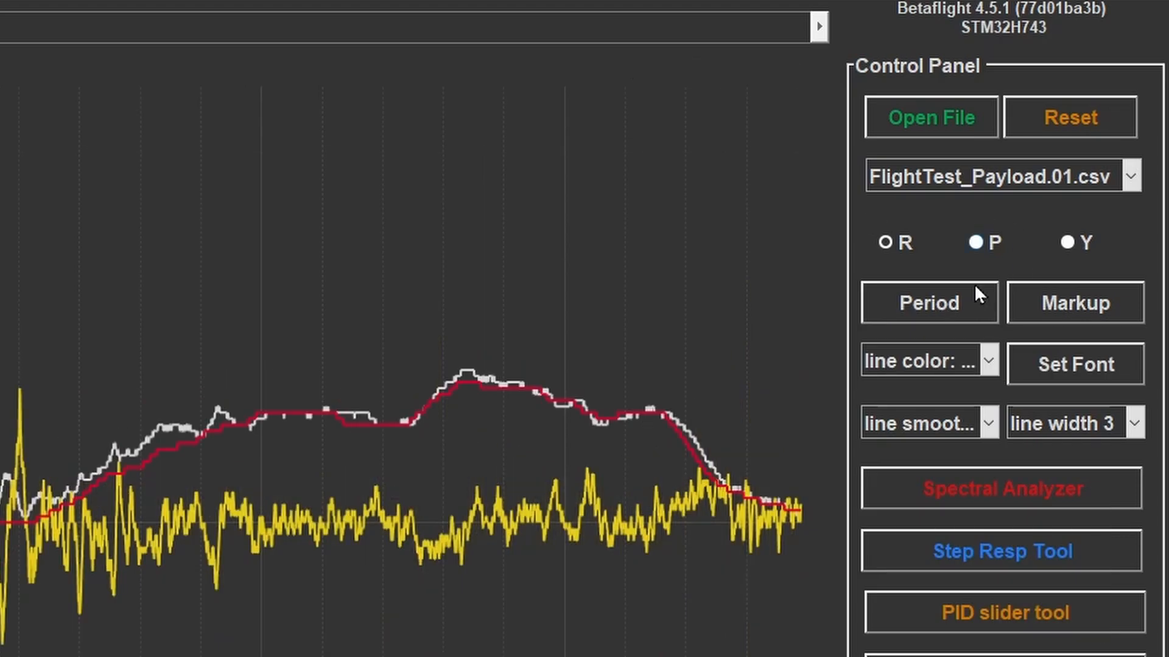
# Step: Measure the period between two neighbouring gyro oscillation peaks near 108.5 s on the roll plot
pyautogui.click(974, 287)
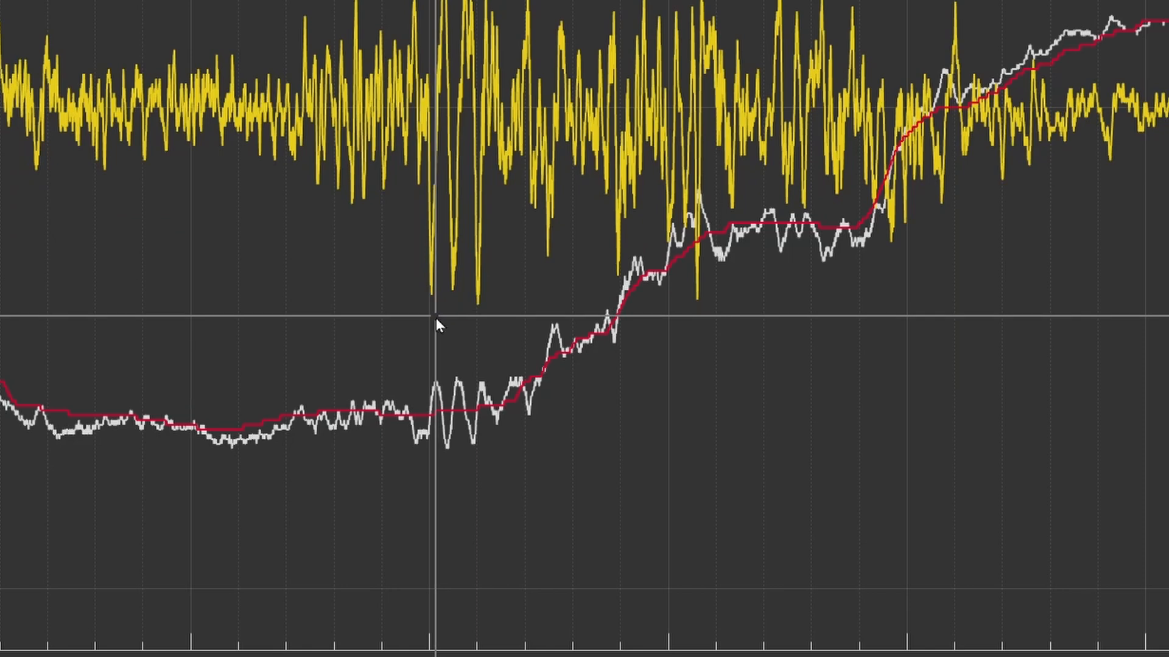
pyautogui.click(436, 318)
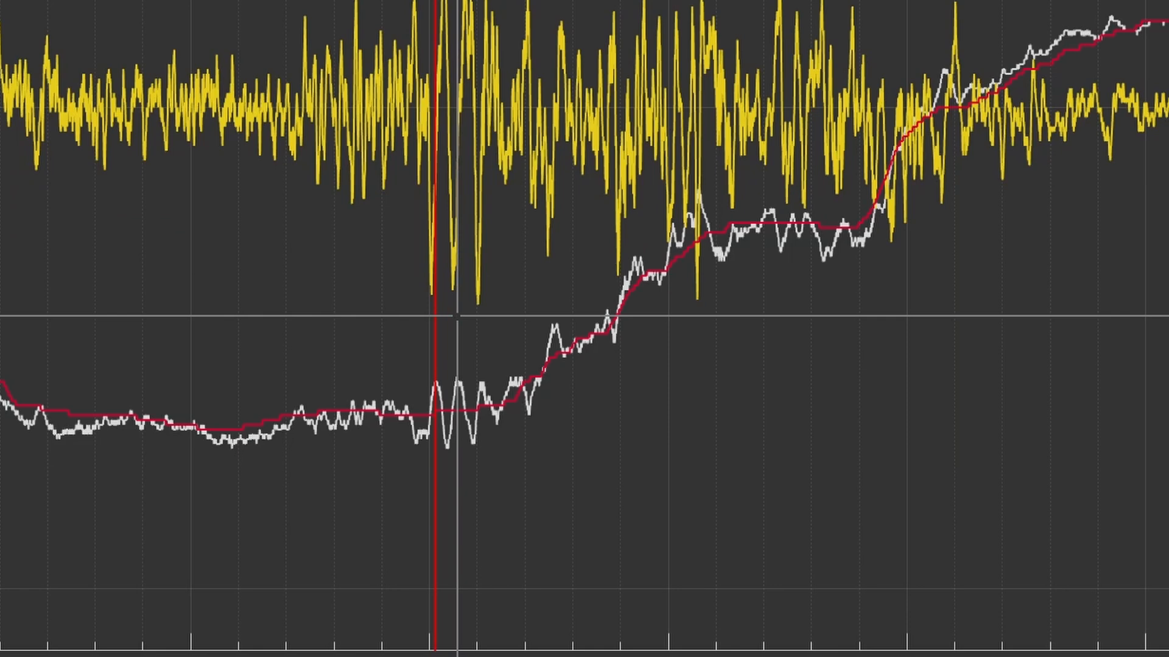
pyautogui.click(457, 316)
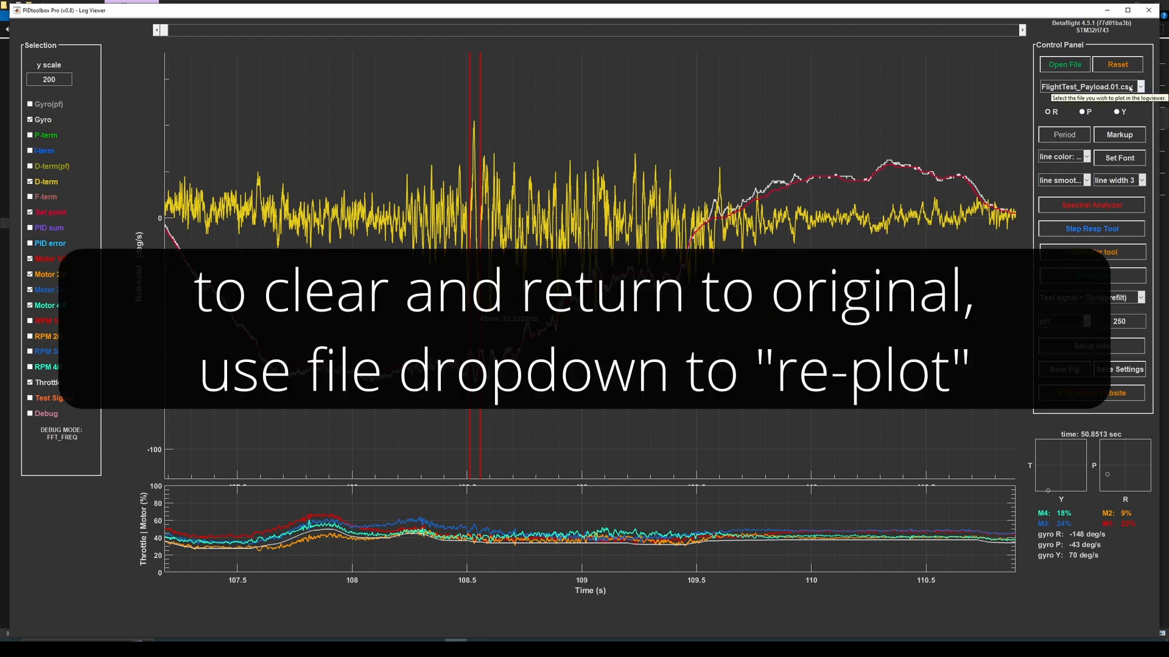
# Step: Restore the full time range and re-plot FlightTest_Payload.01.csv to clear the period markers
pyautogui.click(1010, 48)
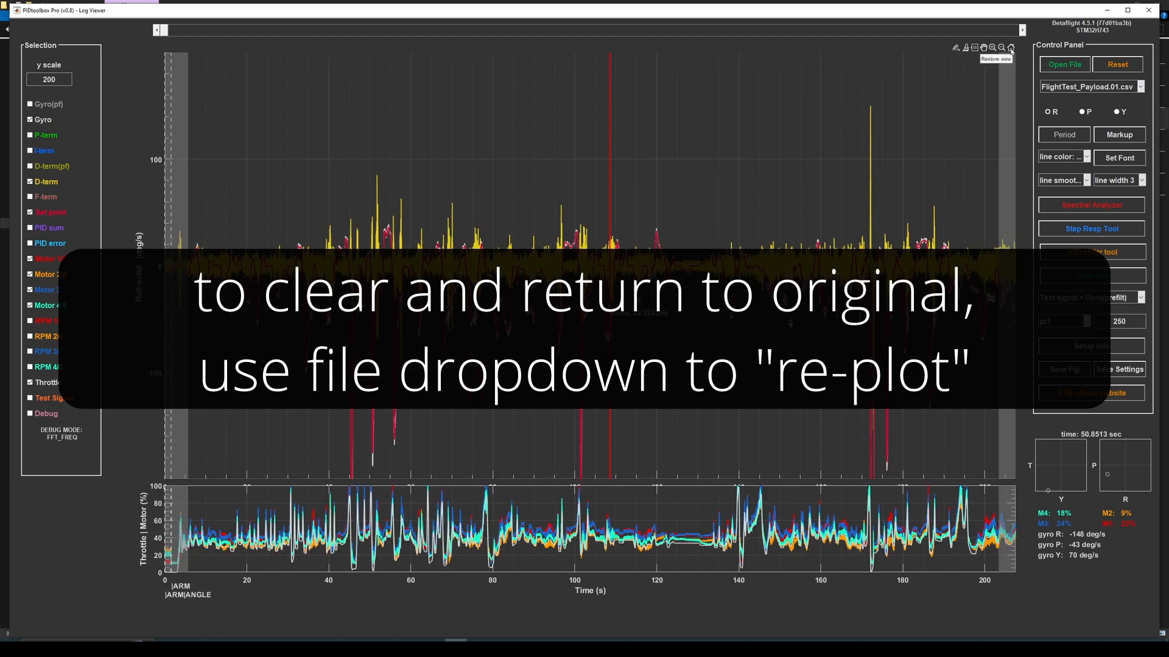
pyautogui.click(1141, 87)
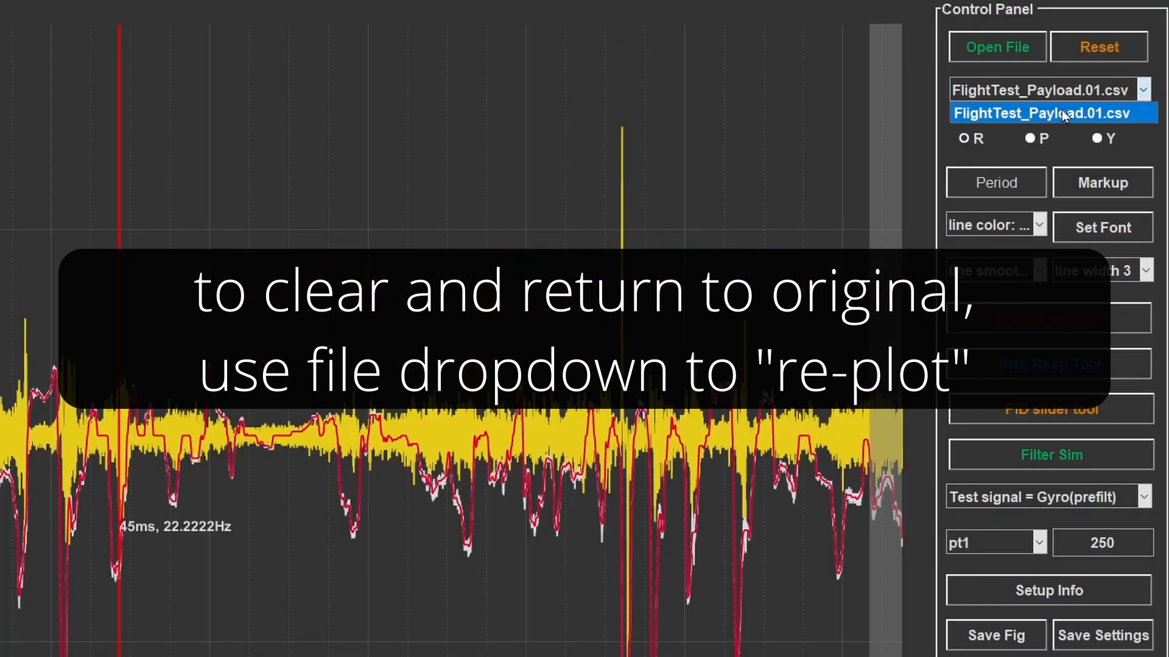
pyautogui.click(1097, 96)
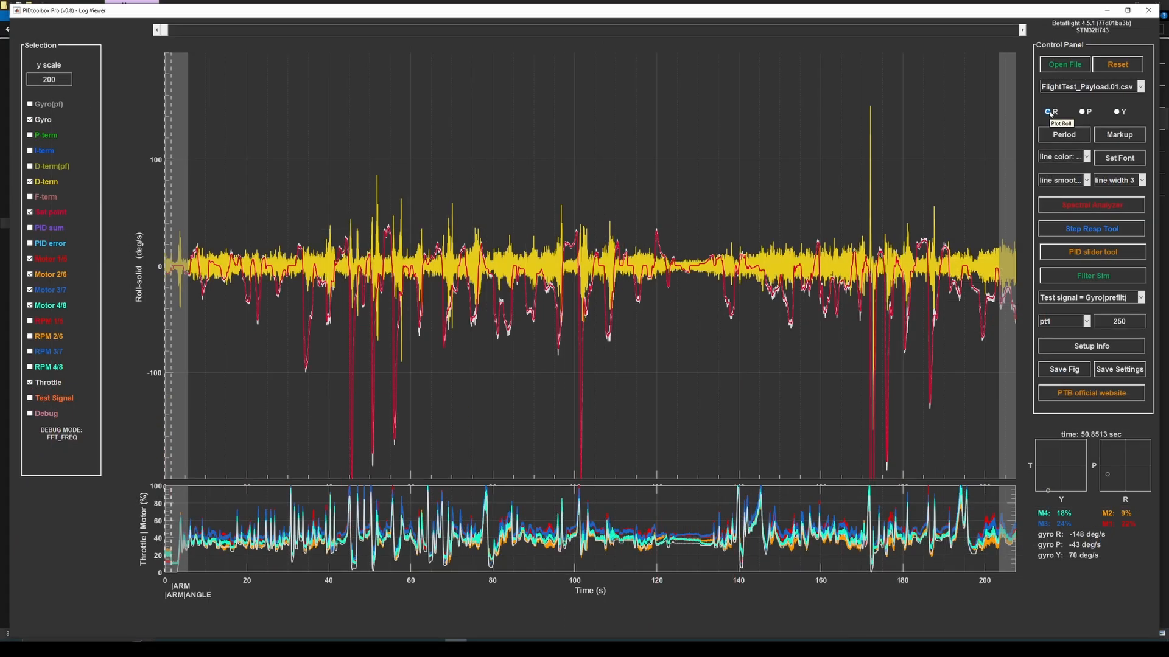
# Step: Return to the combined roll, pitch and yaw plots and hide the D-term trace
pyautogui.click(1048, 111)
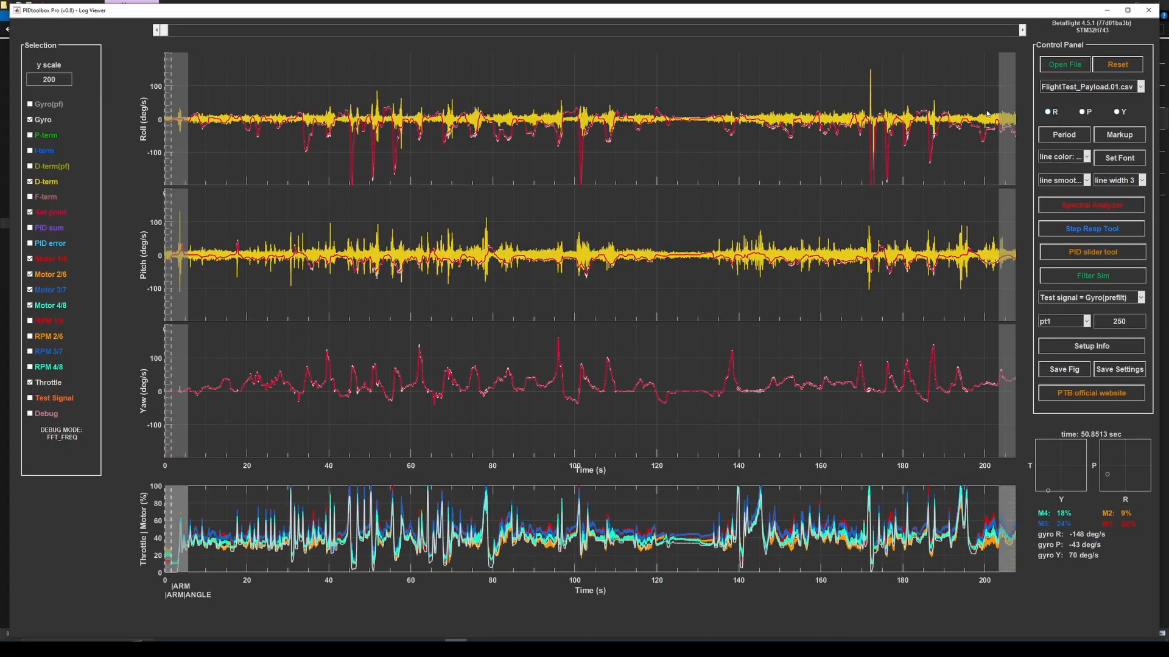
pyautogui.click(46, 181)
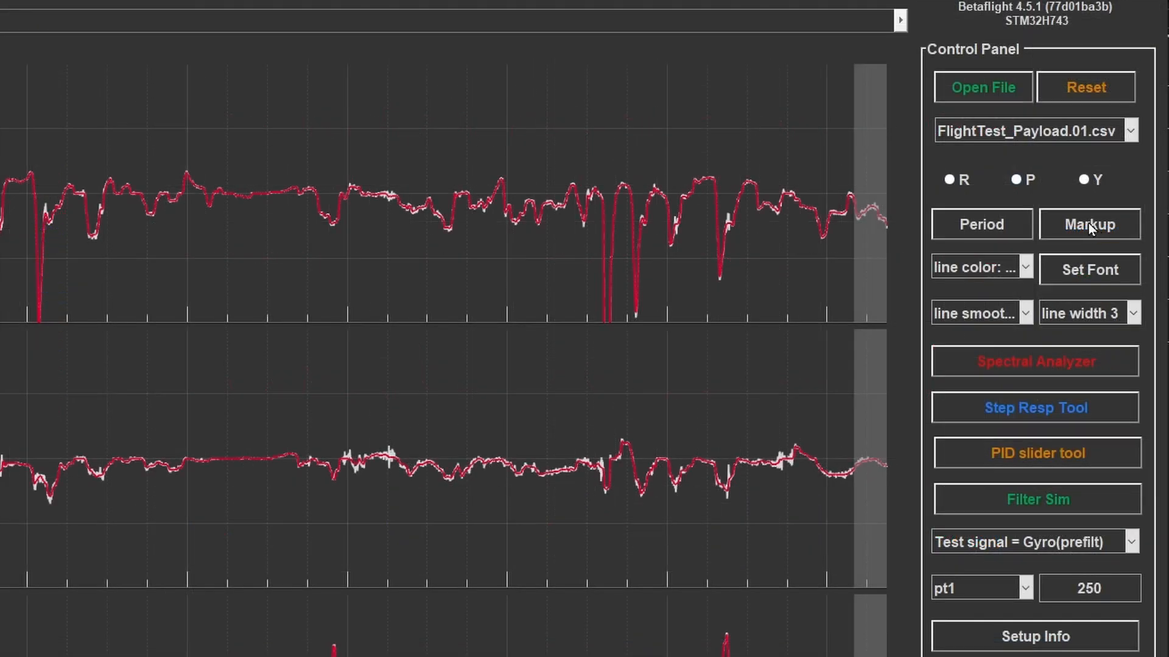
# Step: Circle the pitch trace between about 39 s and 75 s with freehand markup, and clear it by re-plotting the log
pyautogui.click(1092, 228)
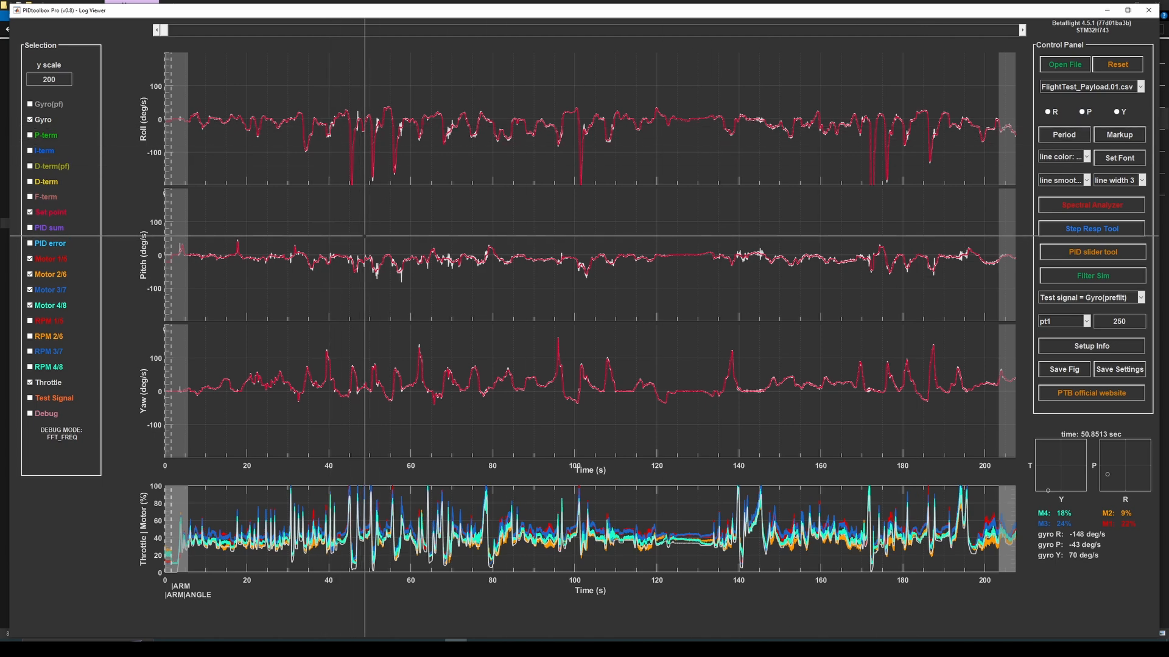
pyautogui.moveTo(364, 237)
pyautogui.mouseDown()
pyautogui.moveTo(335, 244)
pyautogui.moveTo(322, 274)
pyautogui.moveTo(348, 289)
pyautogui.moveTo(418, 296)
pyautogui.moveTo(470, 269)
pyautogui.moveTo(426, 239)
pyautogui.moveTo(350, 238)
pyautogui.mouseUp()
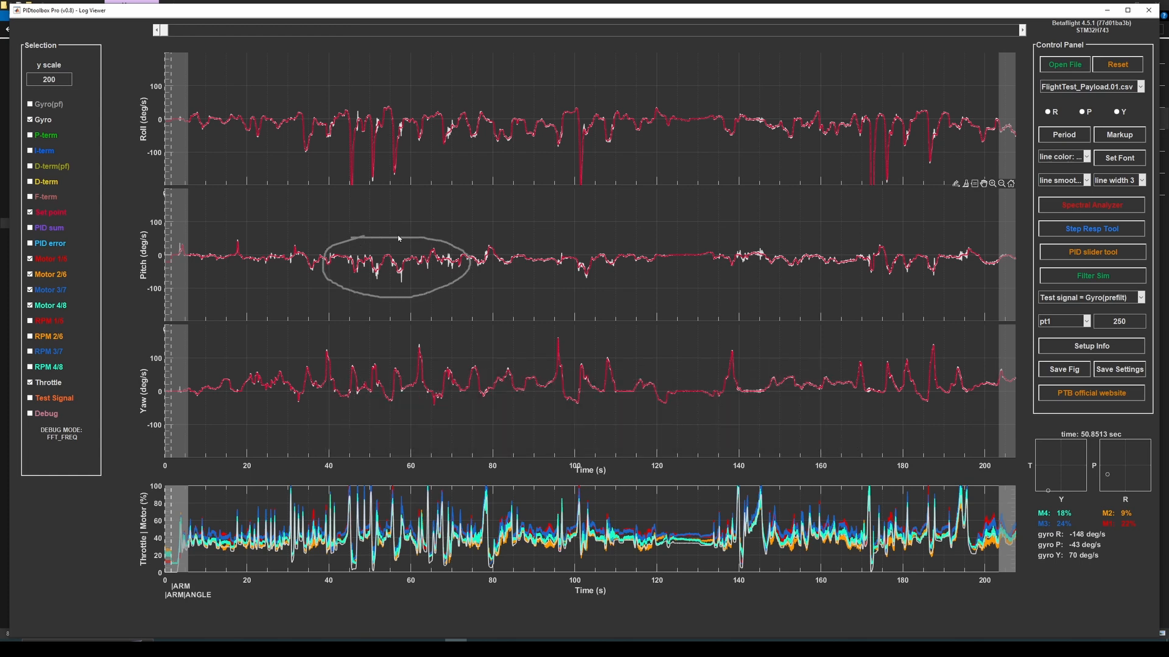
pyautogui.click(1078, 87)
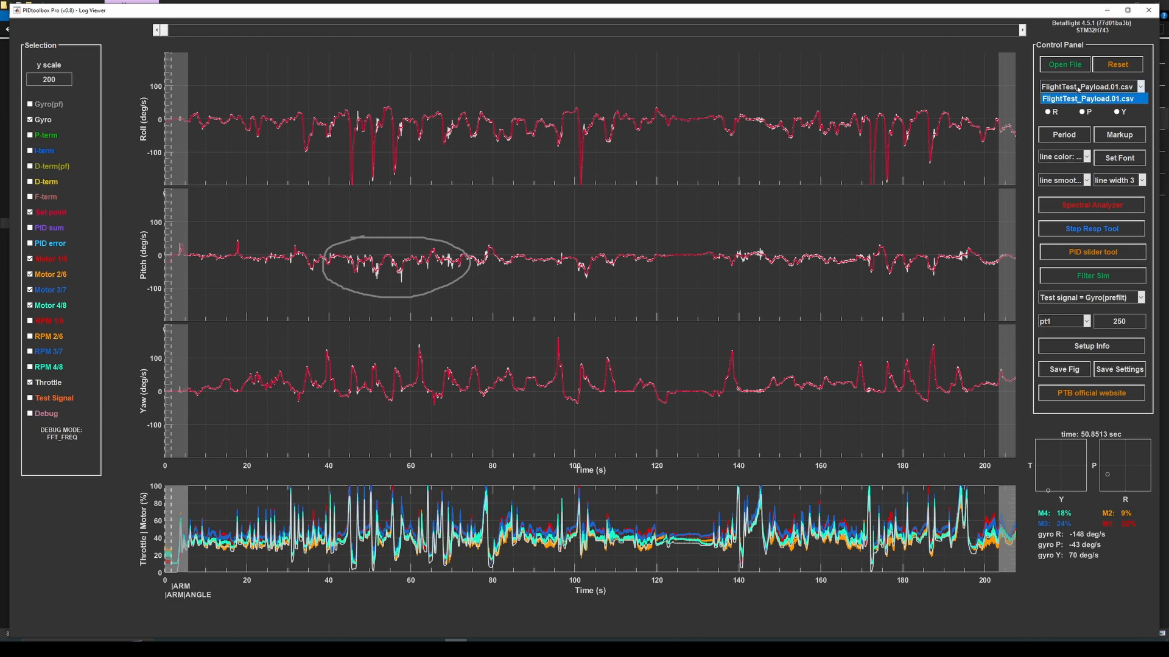
pyautogui.click(1074, 98)
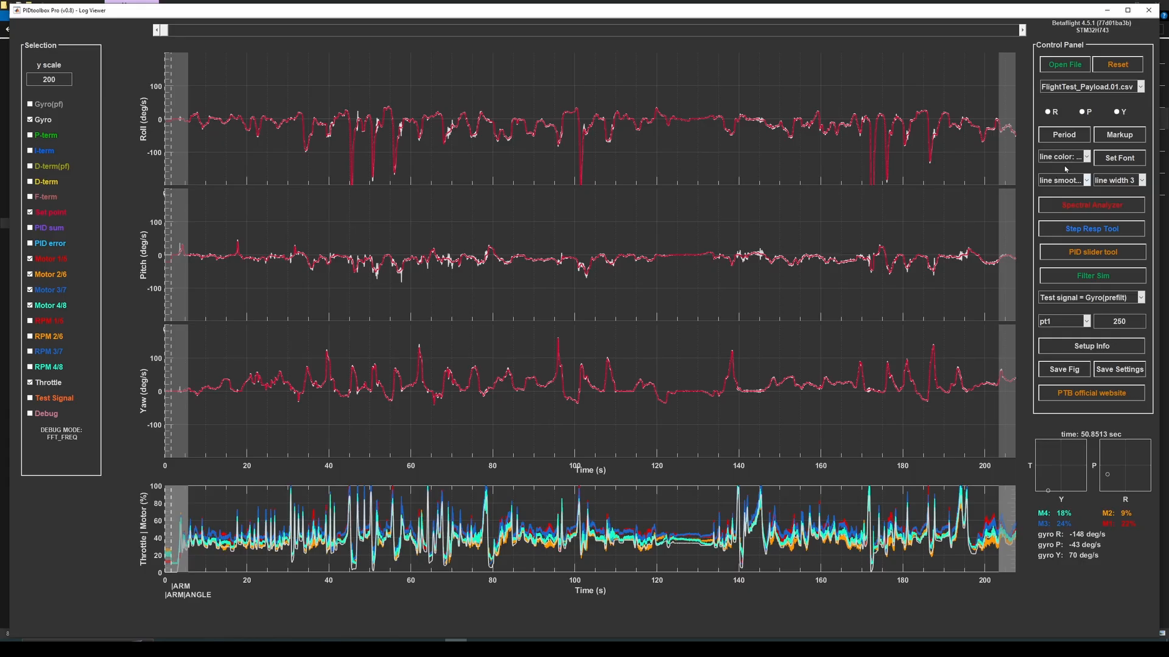
# Step: Set the line smoothing of the plotted traces to low
pyautogui.click(1072, 182)
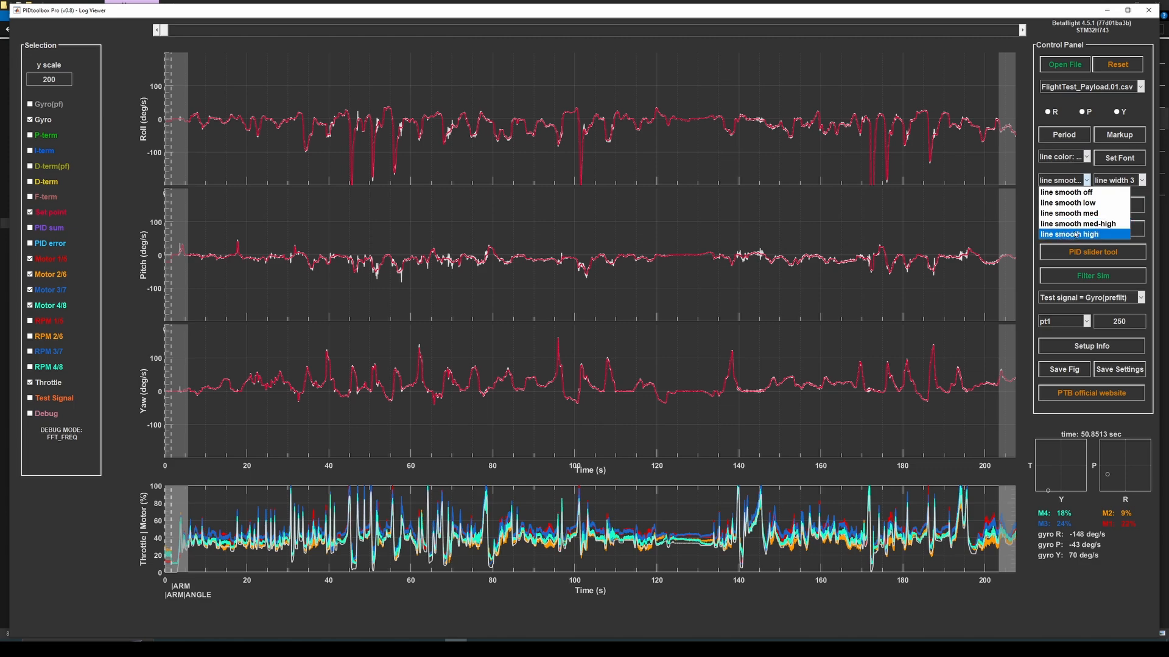
pyautogui.click(1089, 203)
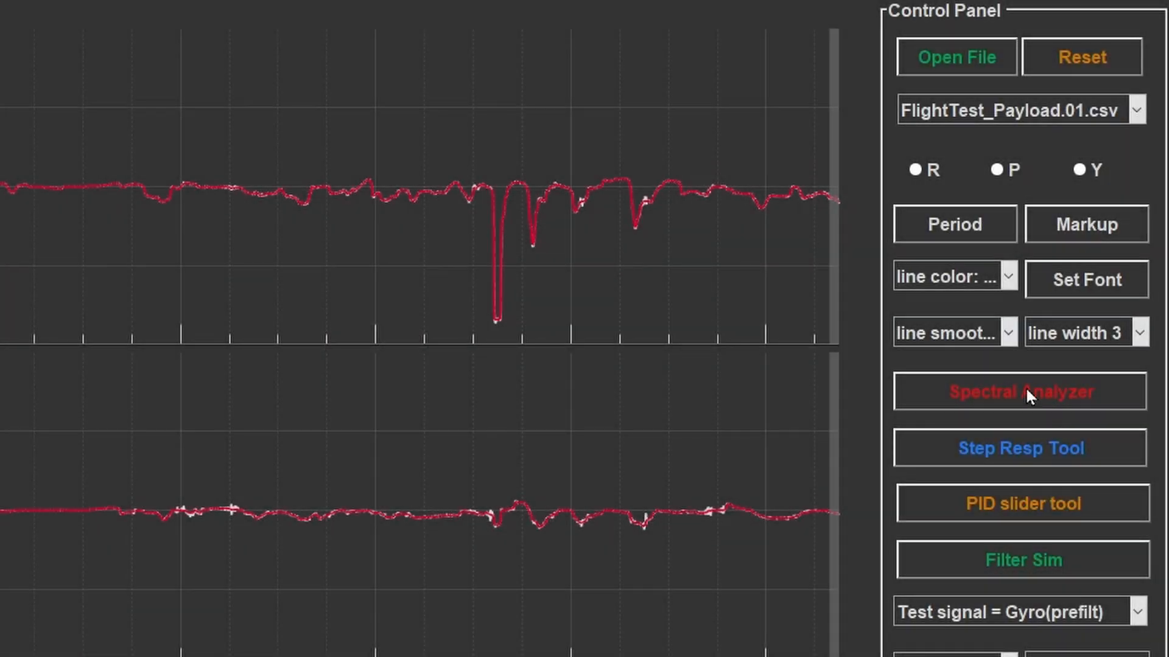
# Step: Open the Spectral Analyzer and run it on the Gyro and Gyro prefilt signals of FlightTest_Payload.01.csv
pyautogui.click(1026, 391)
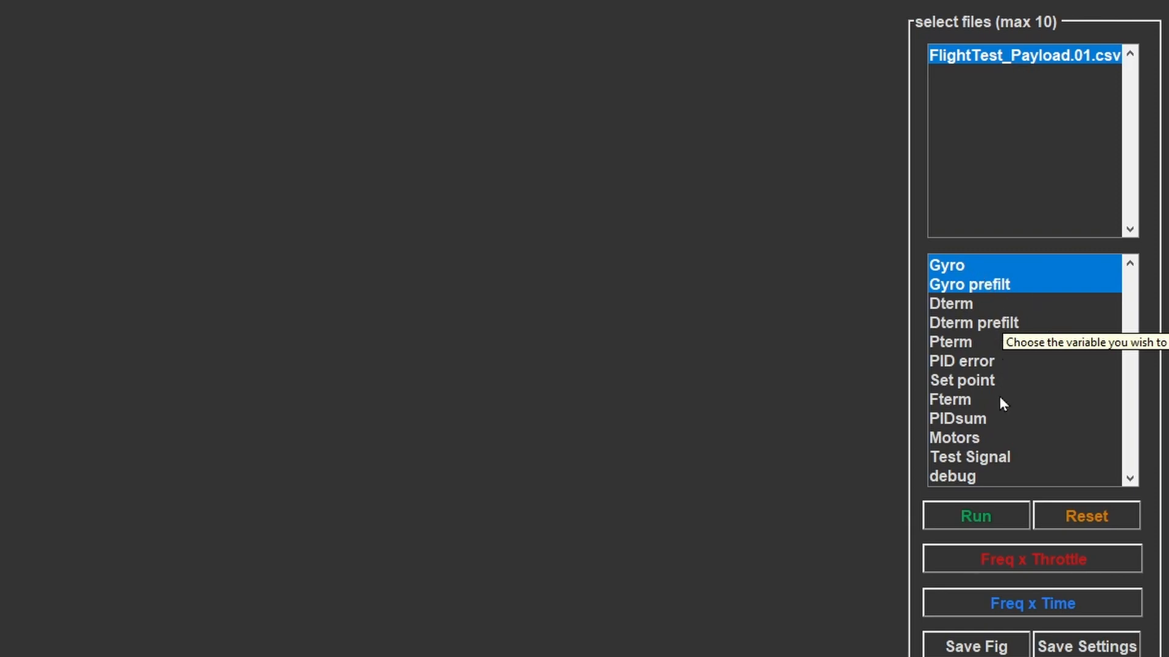
pyautogui.click(973, 515)
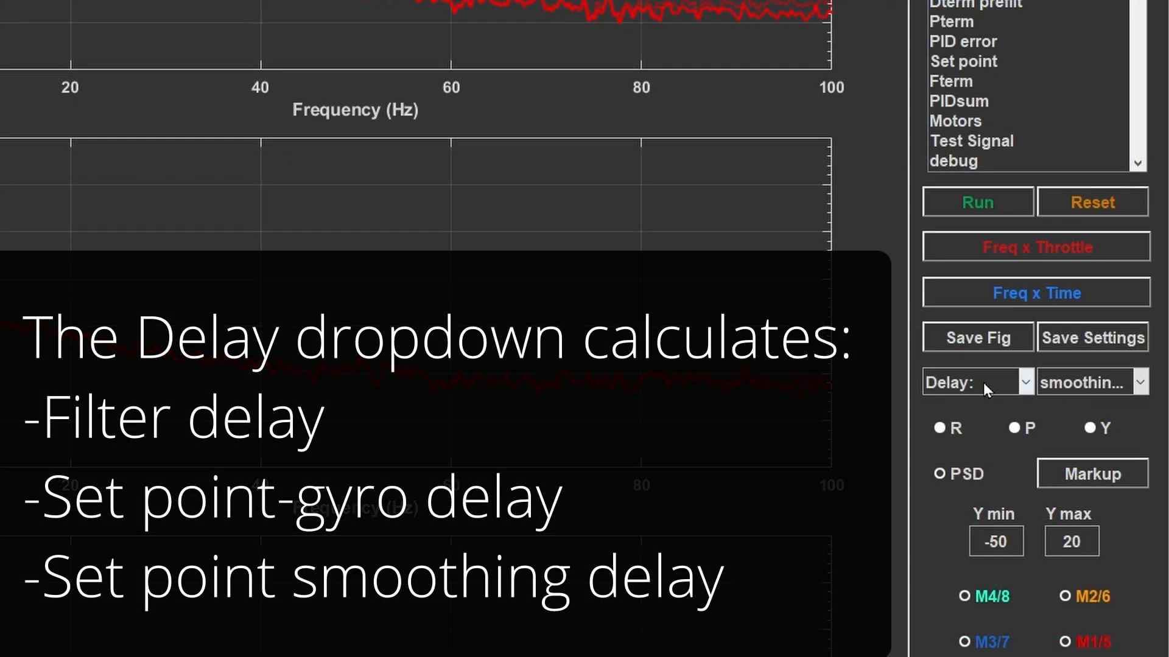
# Step: Show the filter delay on the spectral plots and set the line smoothing to med-high
pyautogui.click(1002, 390)
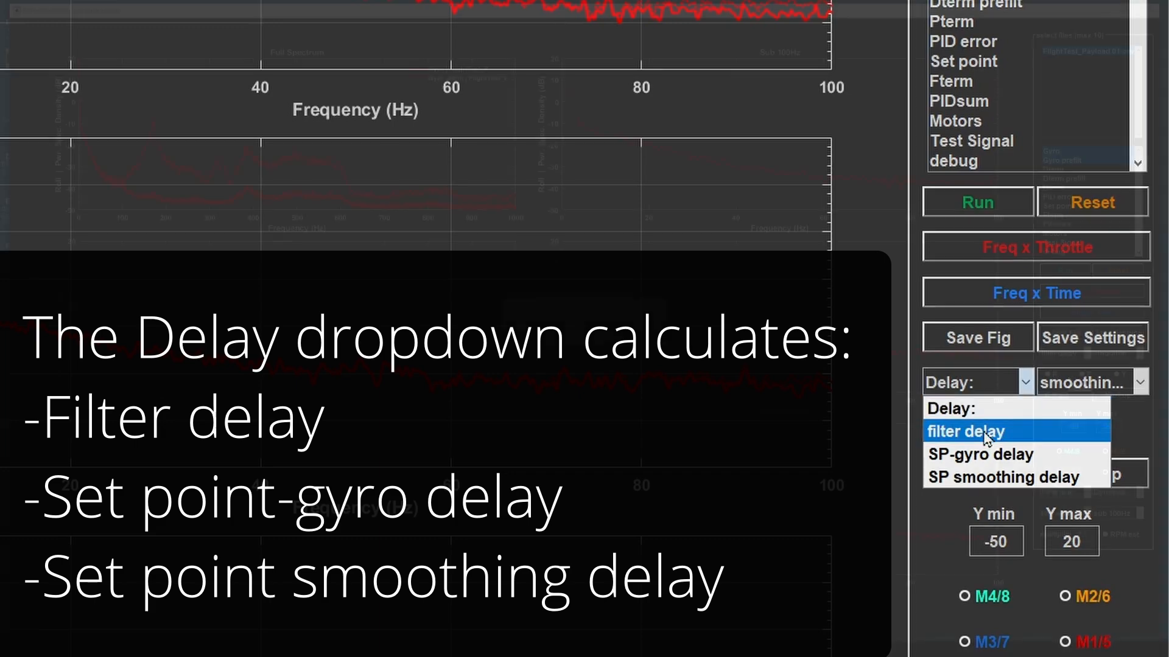
pyautogui.click(1006, 433)
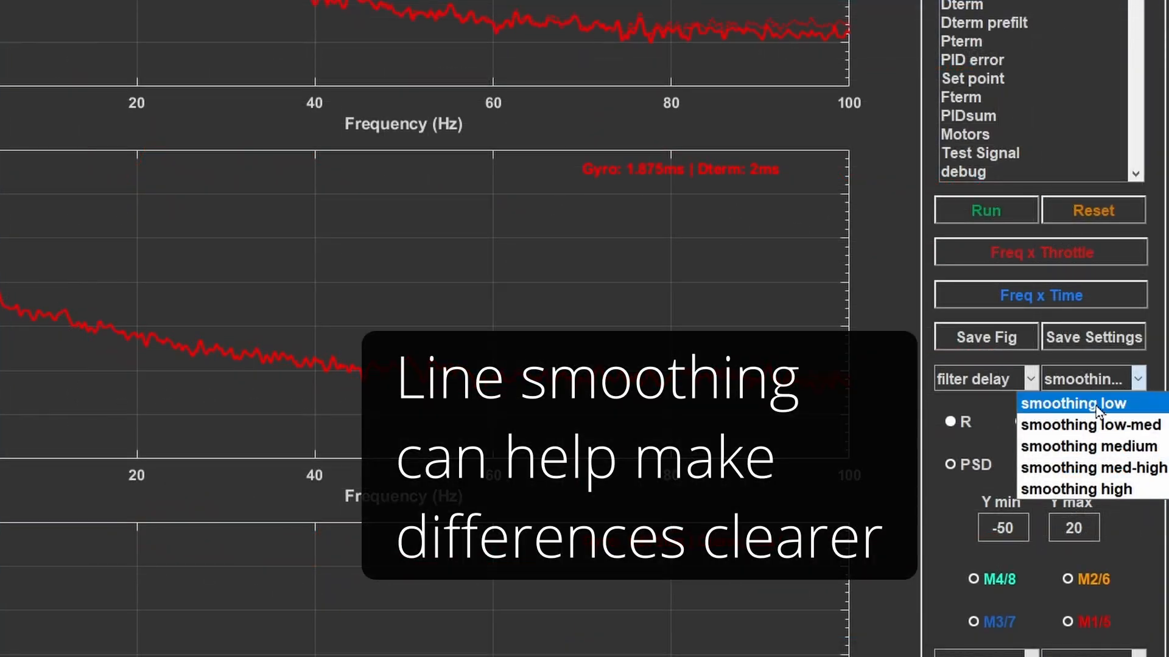
pyautogui.click(1083, 469)
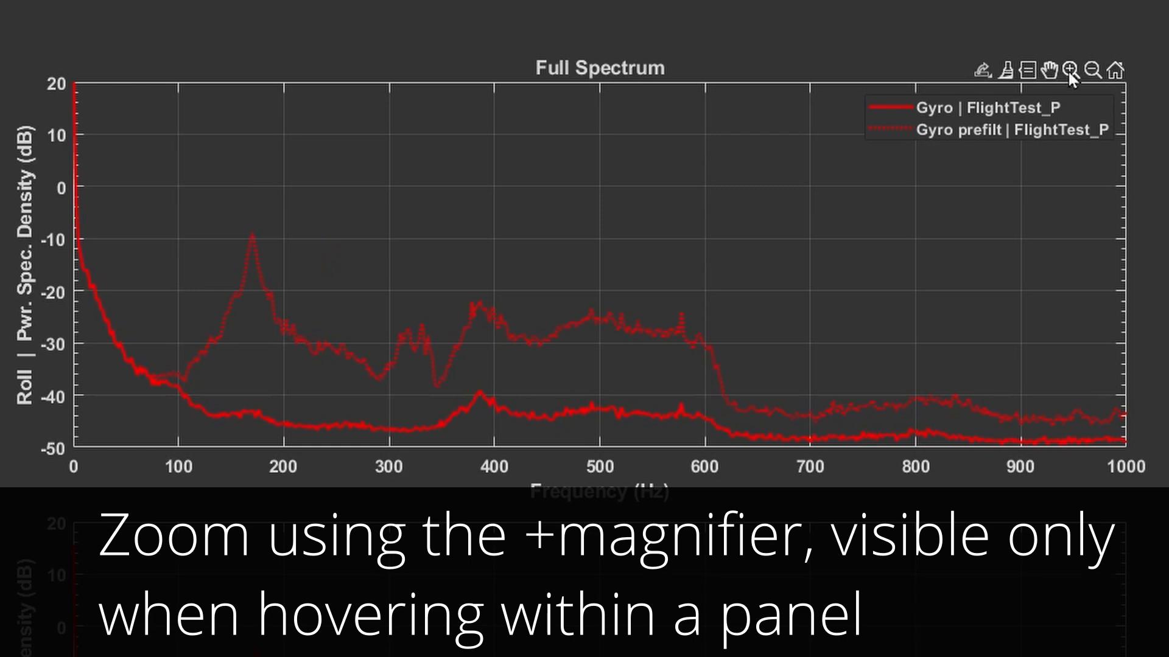
# Step: Zoom into the roll full-spectrum plot to about 60–325 Hz, zoom in closer on a lower part of that range, and restore the original view
pyautogui.click(1069, 71)
pyautogui.moveTo(134, 173)
pyautogui.mouseDown()
pyautogui.moveTo(193, 199)
pyautogui.moveTo(415, 449)
pyautogui.mouseUp()
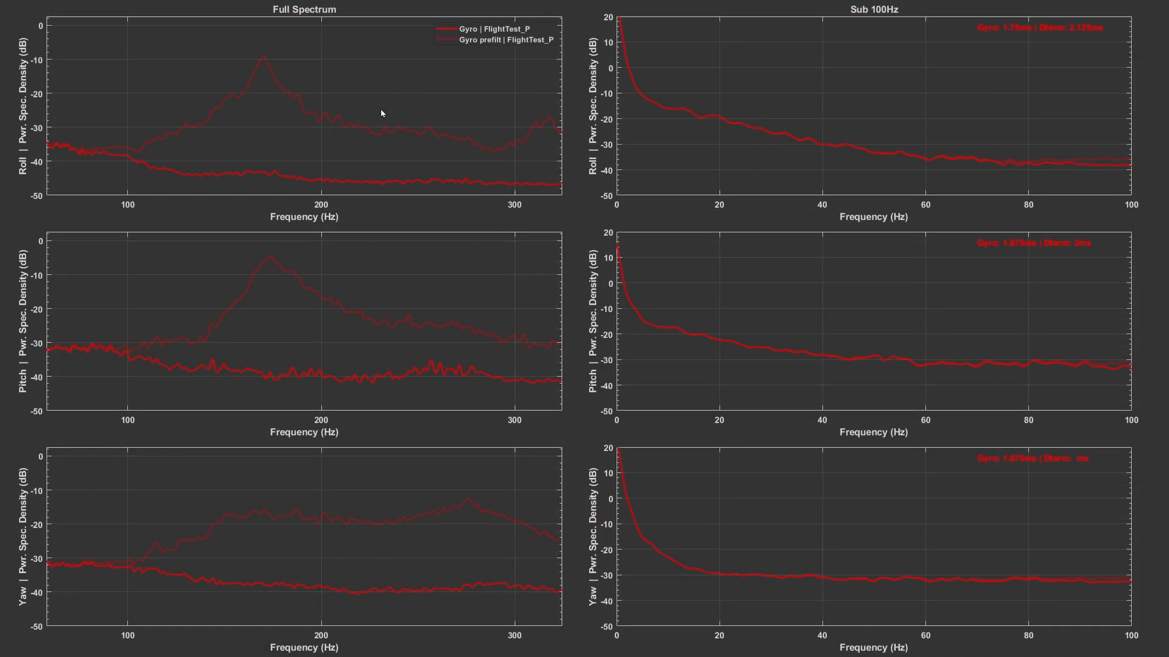
pyautogui.moveTo(180, 50); pyautogui.dragTo(268, 207)
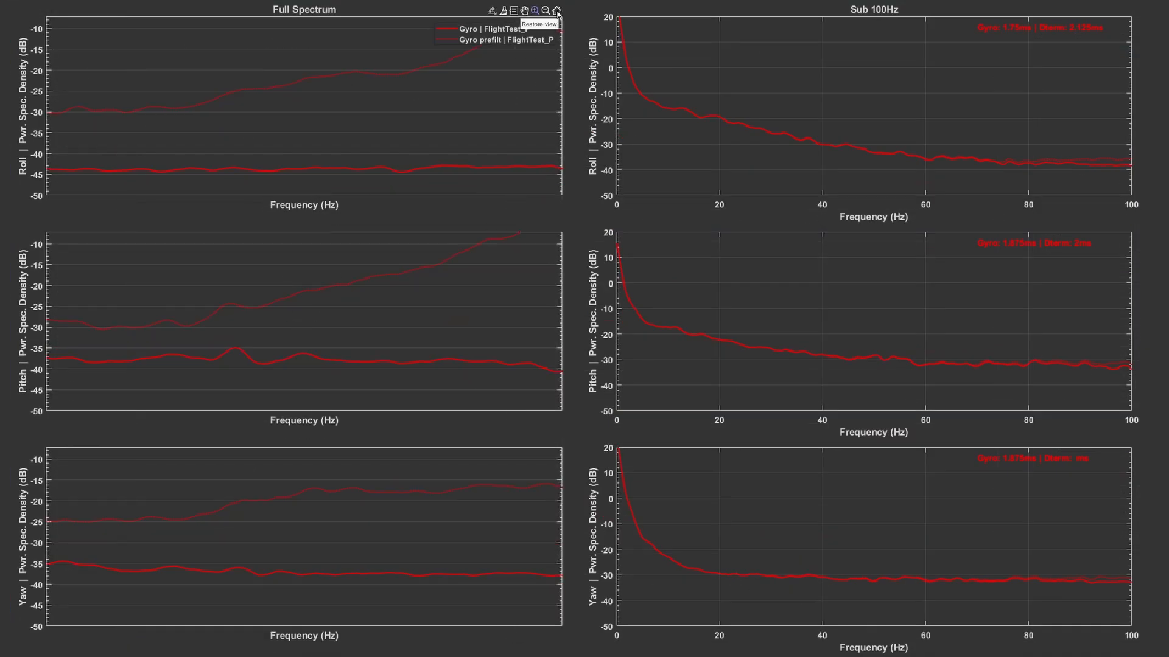
pyautogui.click(557, 11)
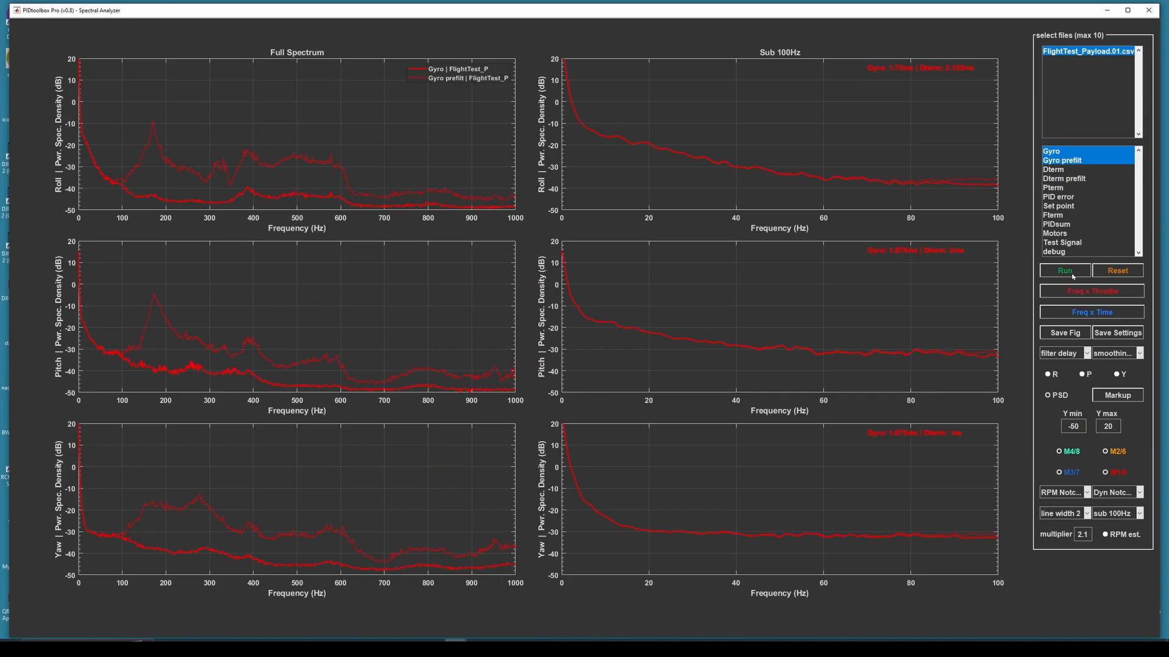
# Step: Reset and re-run the spectra, limiting them to the roll axis and plotting amplitude instead of power spectral density
pyautogui.click(1117, 271)
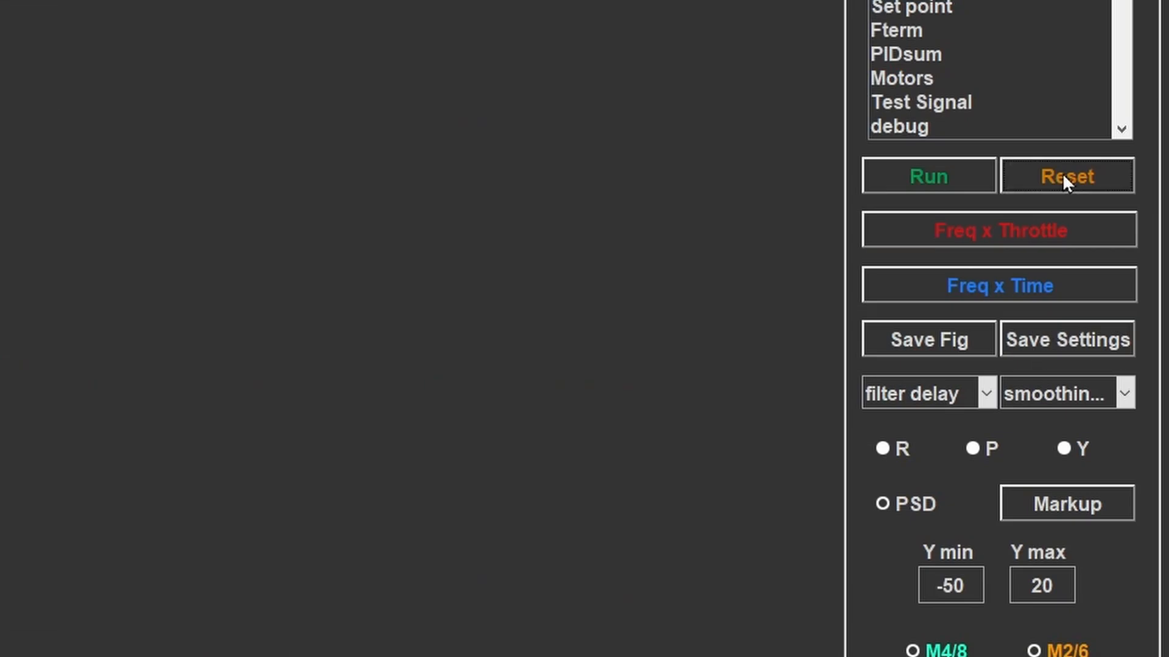
pyautogui.click(933, 174)
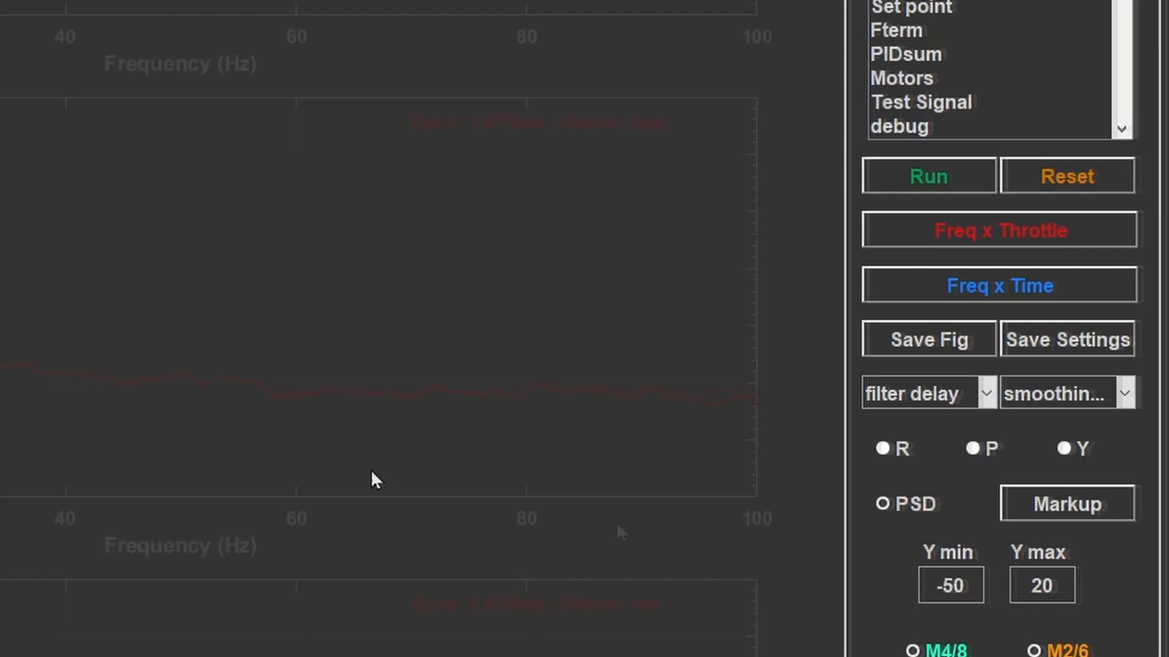
pyautogui.click(895, 450)
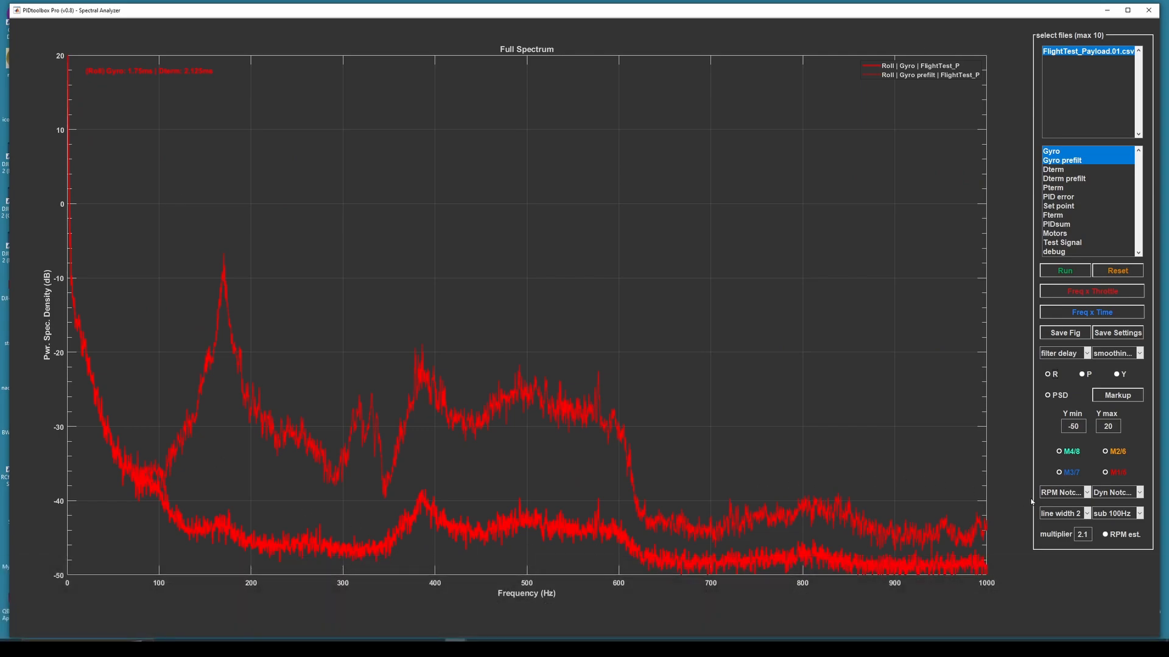
pyautogui.click(969, 225)
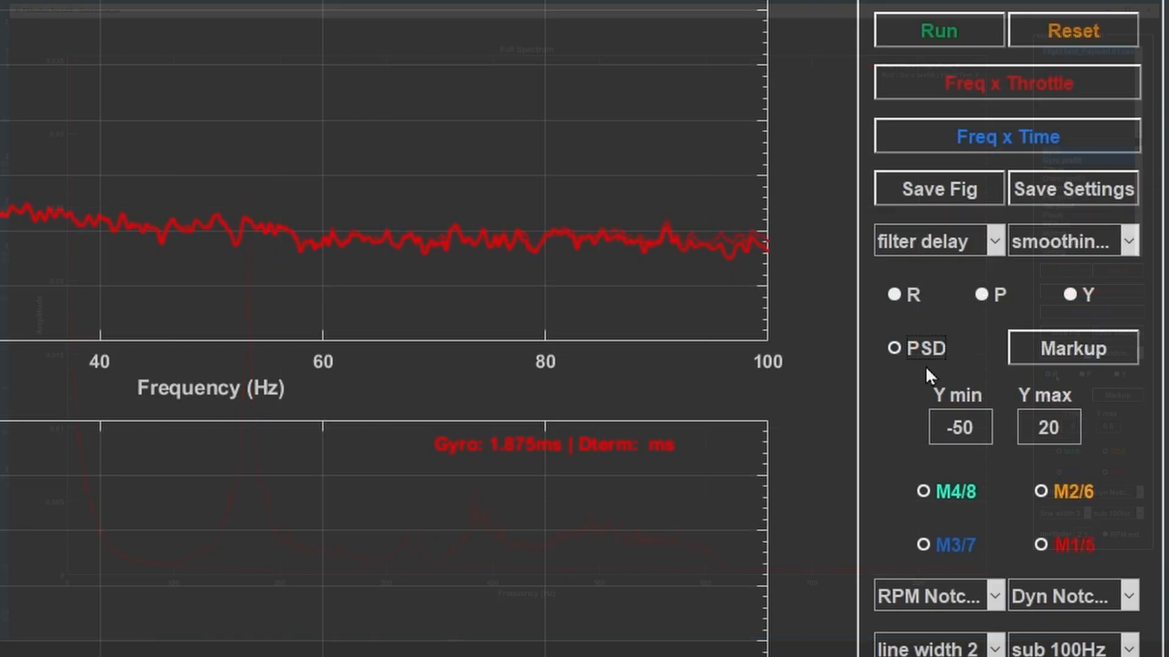
# Step: Circle the roll full spectrum between about 240 Hz and 560 Hz with freehand markup
pyautogui.click(1114, 395)
pyautogui.moveTo(322, 114); pyautogui.dragTo(183, 158)
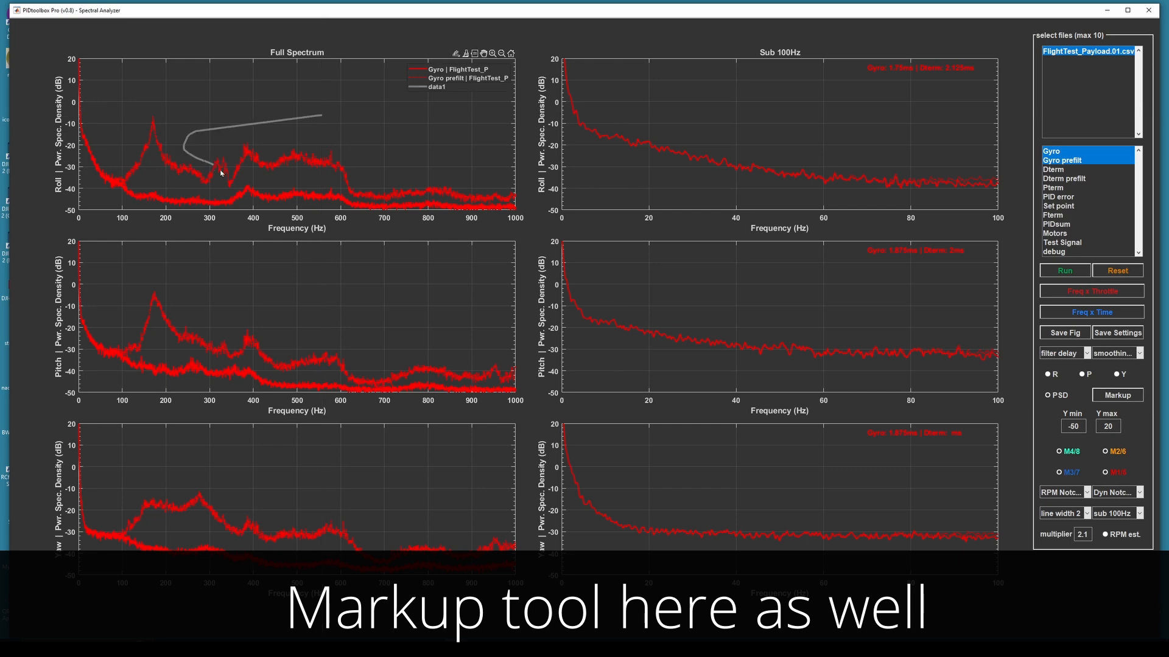
pyautogui.moveTo(183, 157); pyautogui.dragTo(355, 122)
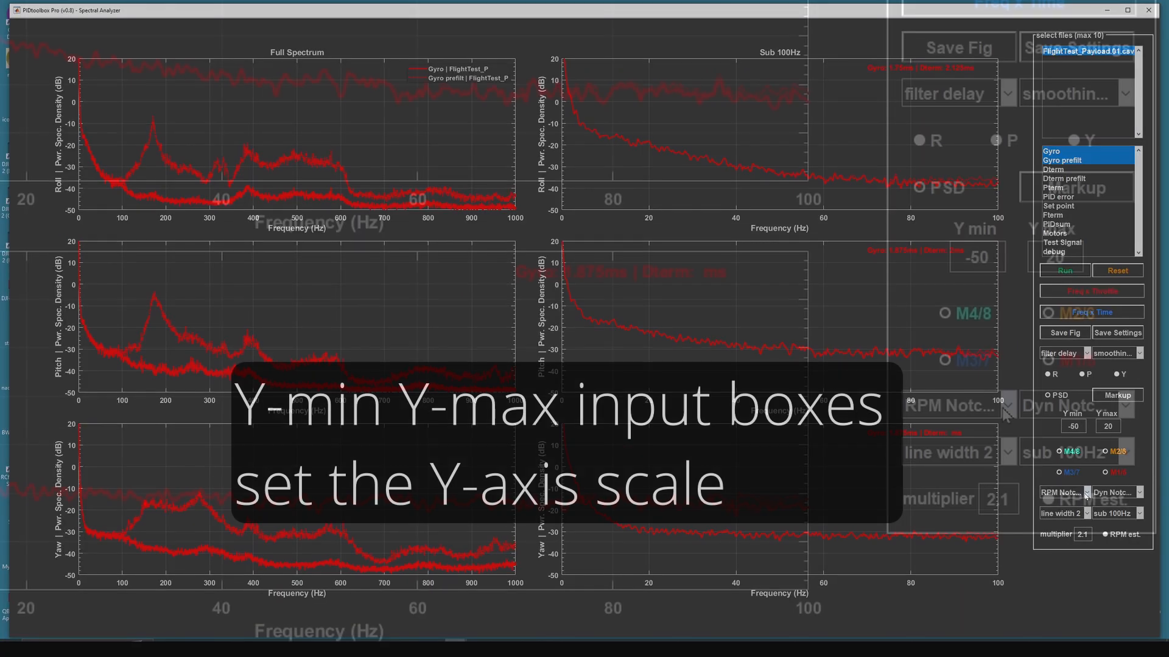
# Step: Overlay the RPM notch centers of the 1st, 2nd, and 3rd harmonics on the spectra, and remove the overlay
pyautogui.click(1086, 495)
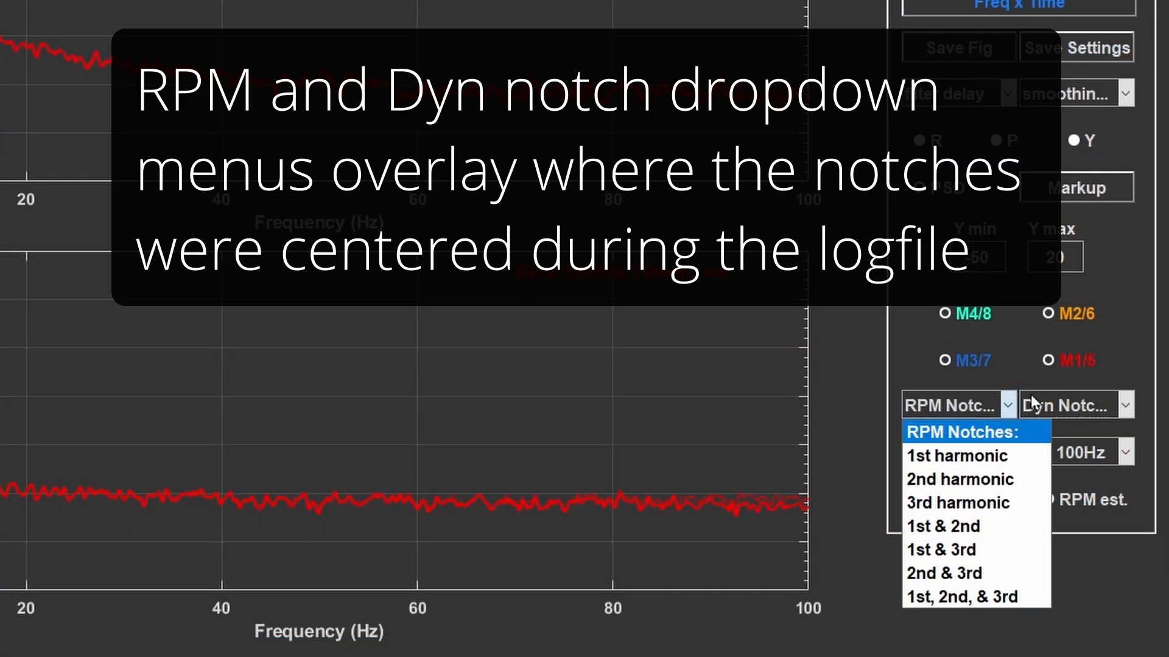
pyautogui.click(1123, 405)
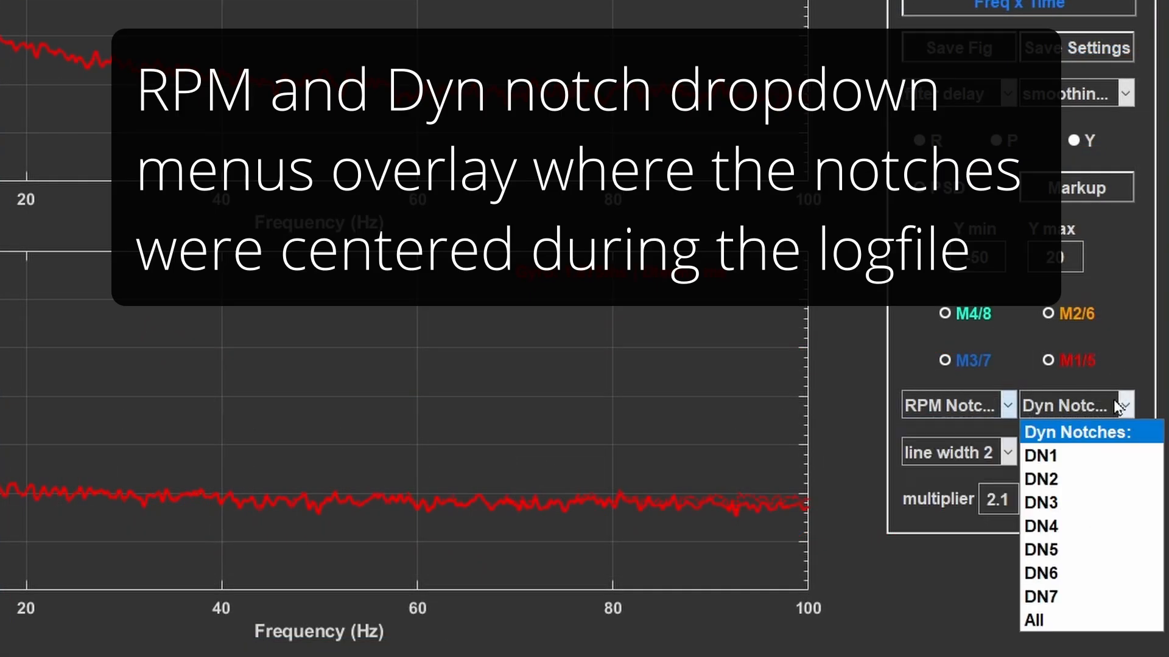
pyautogui.click(984, 406)
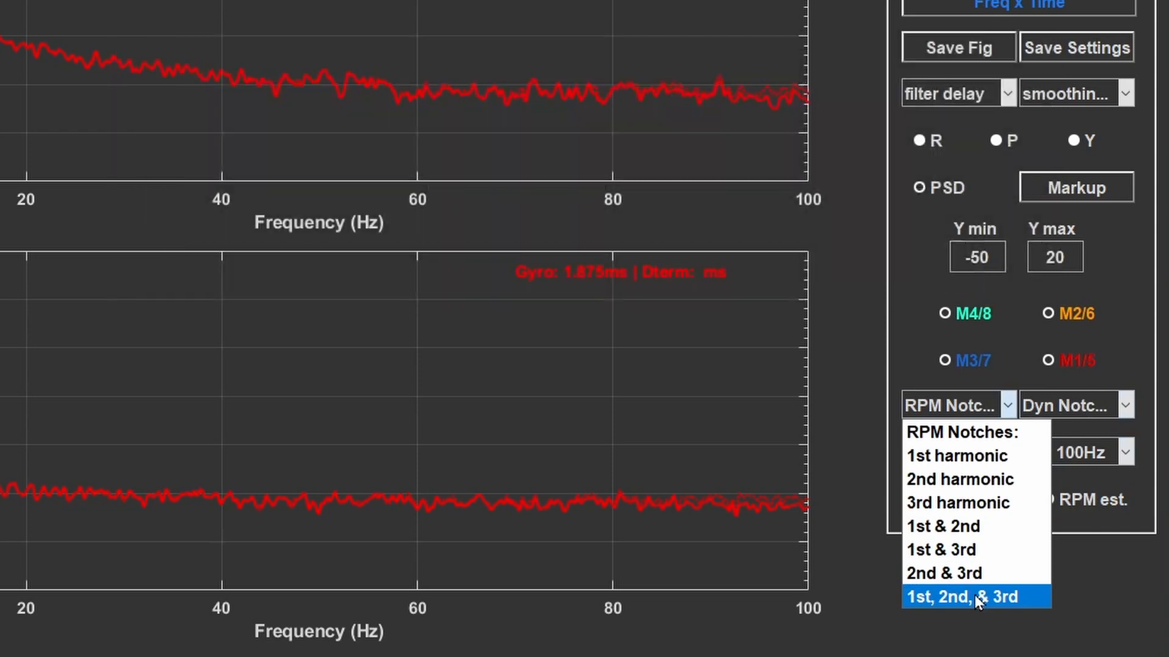
pyautogui.click(974, 597)
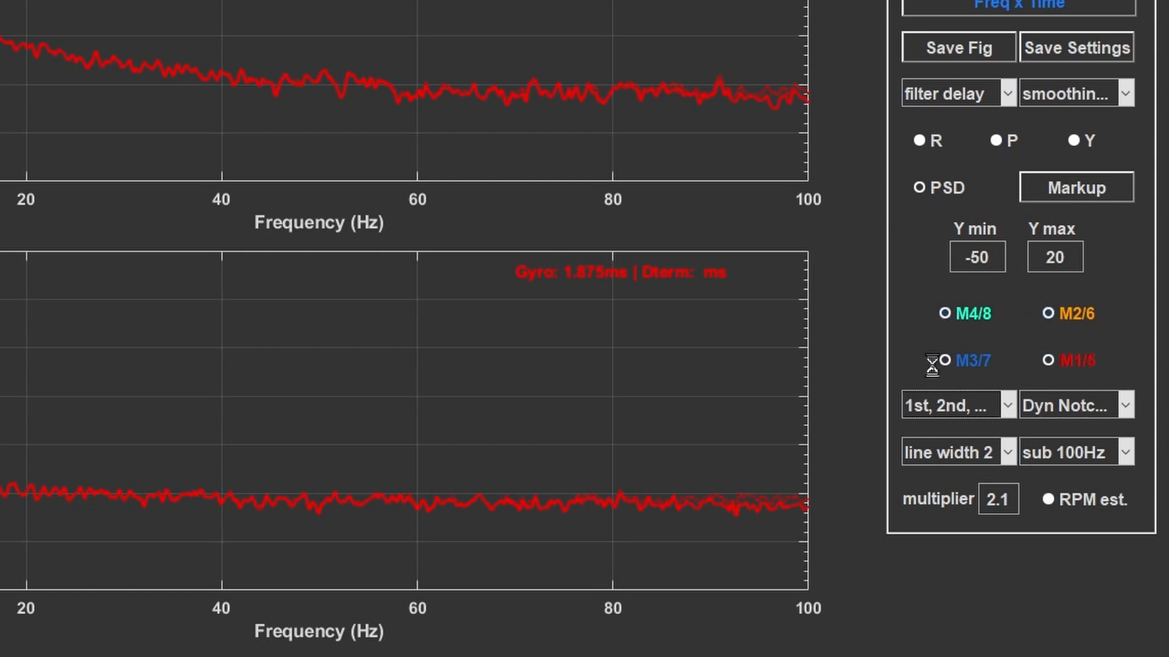
pyautogui.click(980, 409)
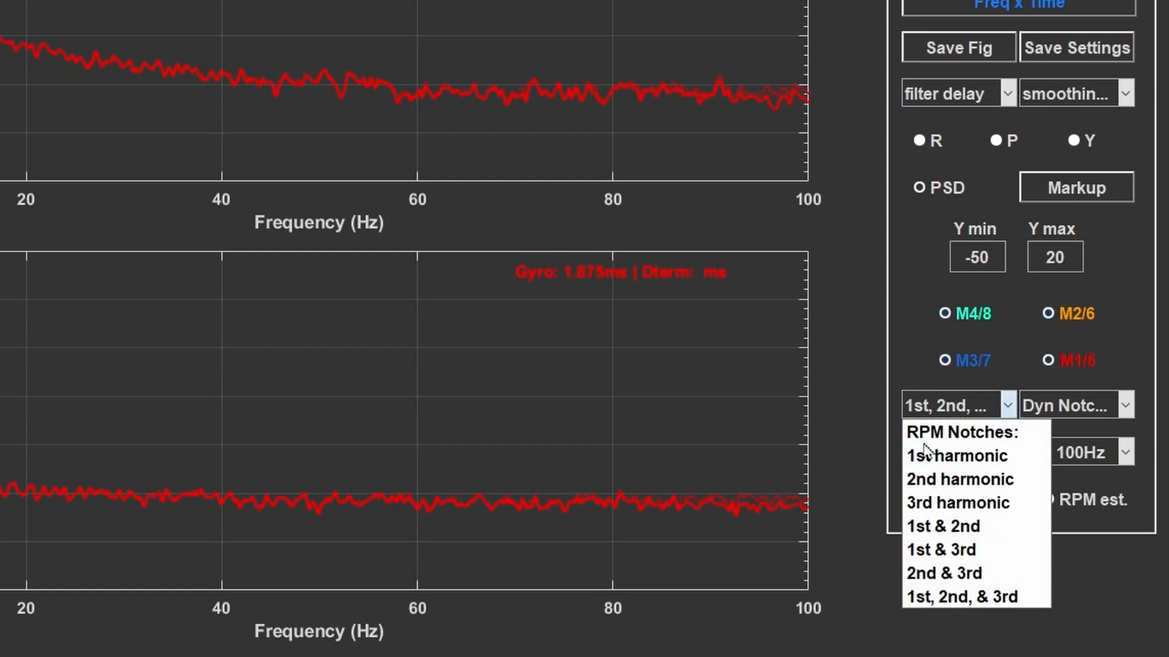
pyautogui.click(924, 595)
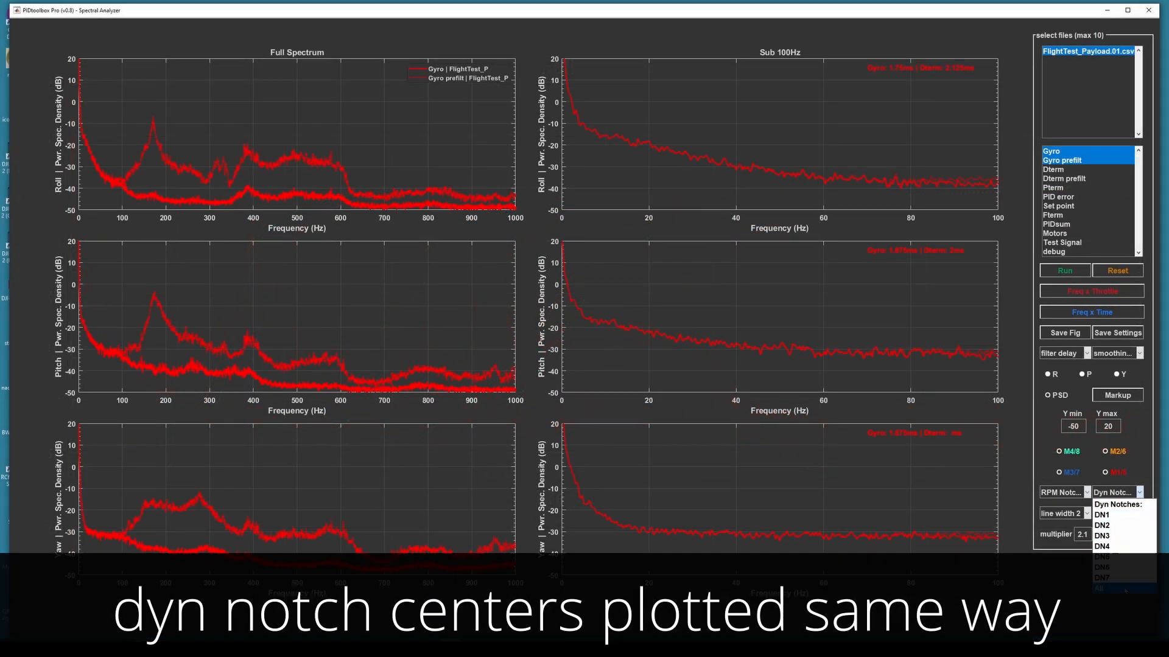
# Step: Overlay the centers of all dynamic notches on the spectra, and remove the overlay
pyautogui.click(1108, 588)
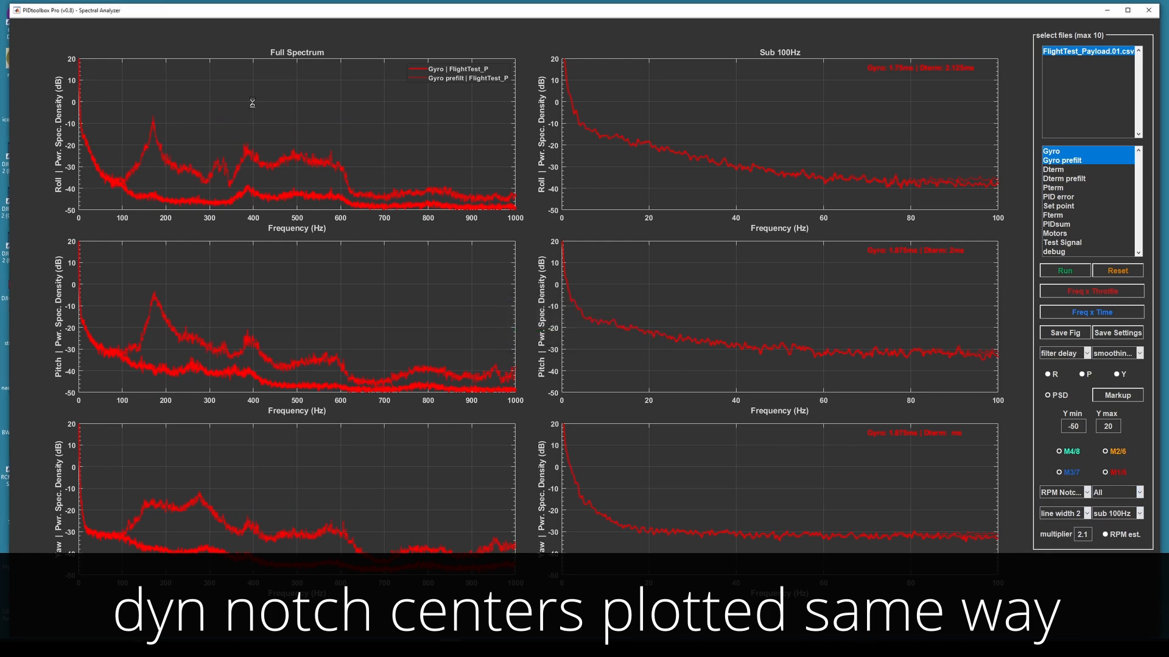
pyautogui.click(1125, 494)
pyautogui.click(1120, 506)
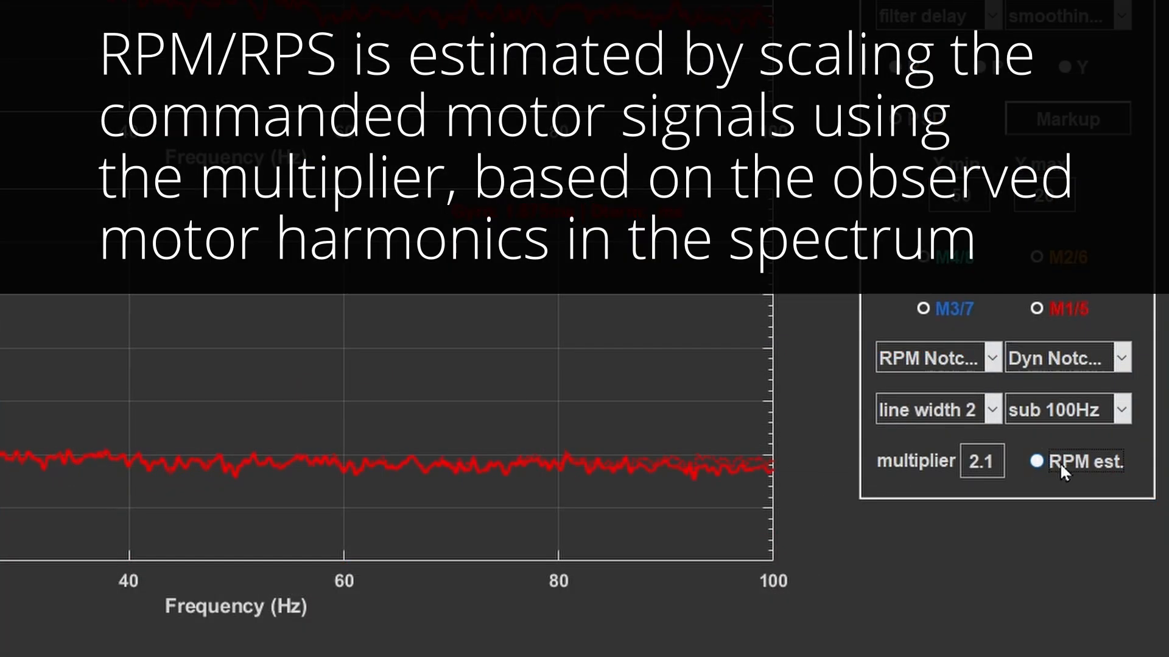
# Step: Enable the RPM estimate with a multiplier of 2.5, and switch the sub 100Hz plots to Motor Noise
pyautogui.click(1060, 463)
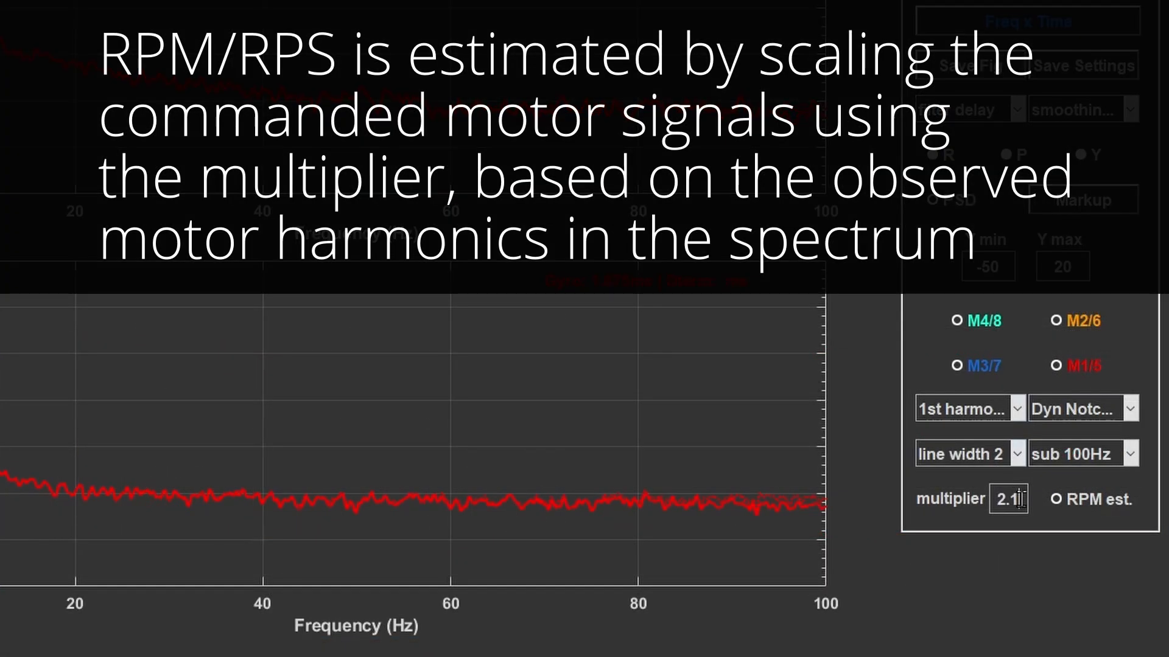
pyautogui.moveTo(1089, 534); pyautogui.dragTo(1067, 535)
pyautogui.write('2.3')
pyautogui.press('Return')
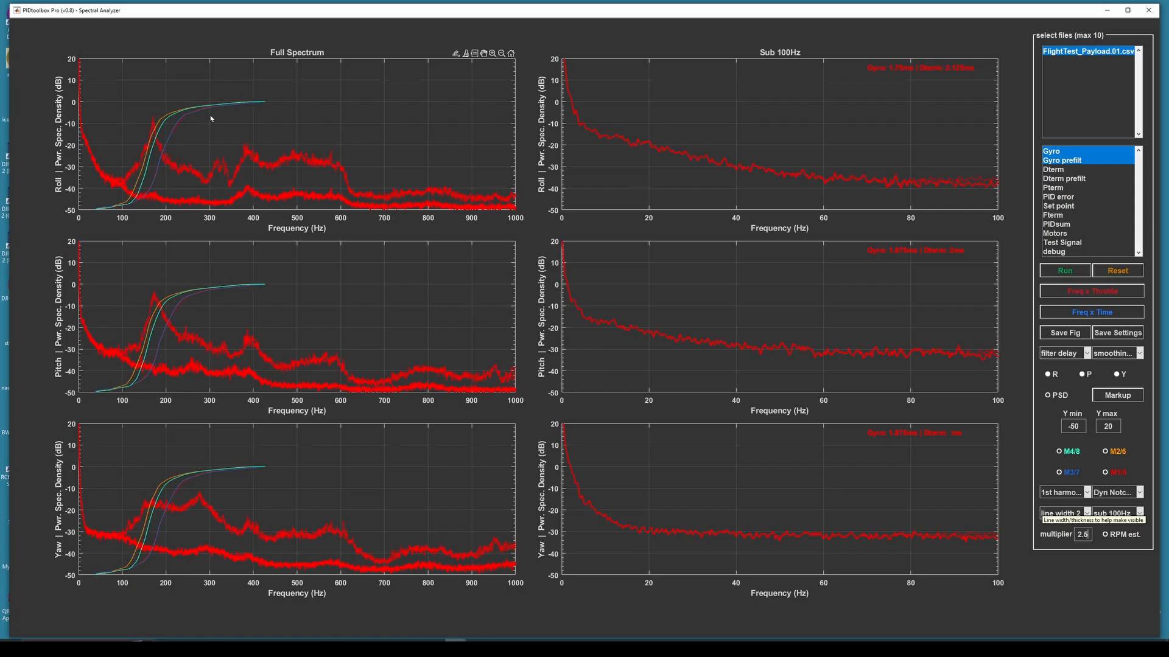
pyautogui.click(1136, 514)
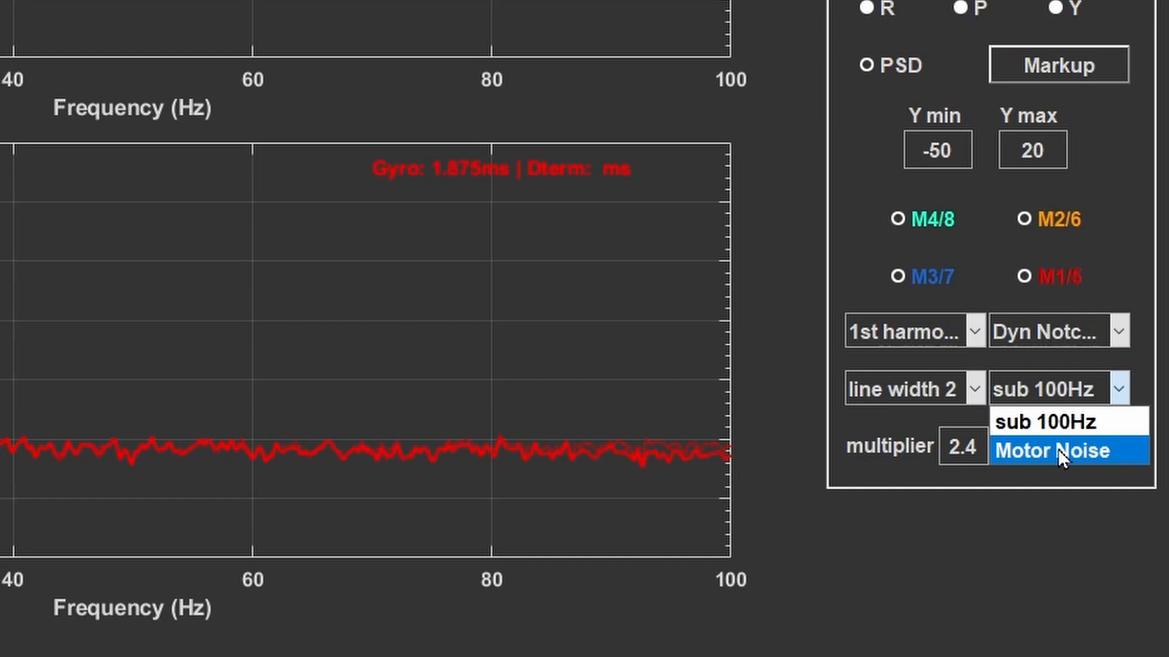
pyautogui.click(1057, 449)
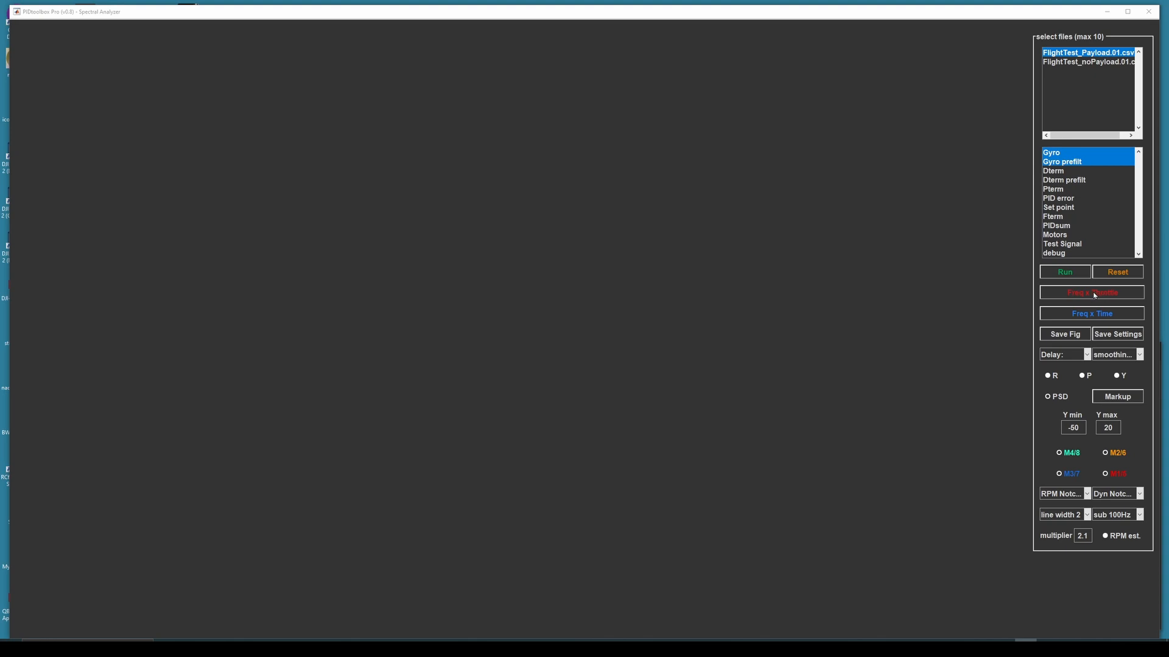
# Step: Open the frequency x throttle spectrogram tool and run it on FlightTest_Payload.01.csv
pyautogui.click(1093, 293)
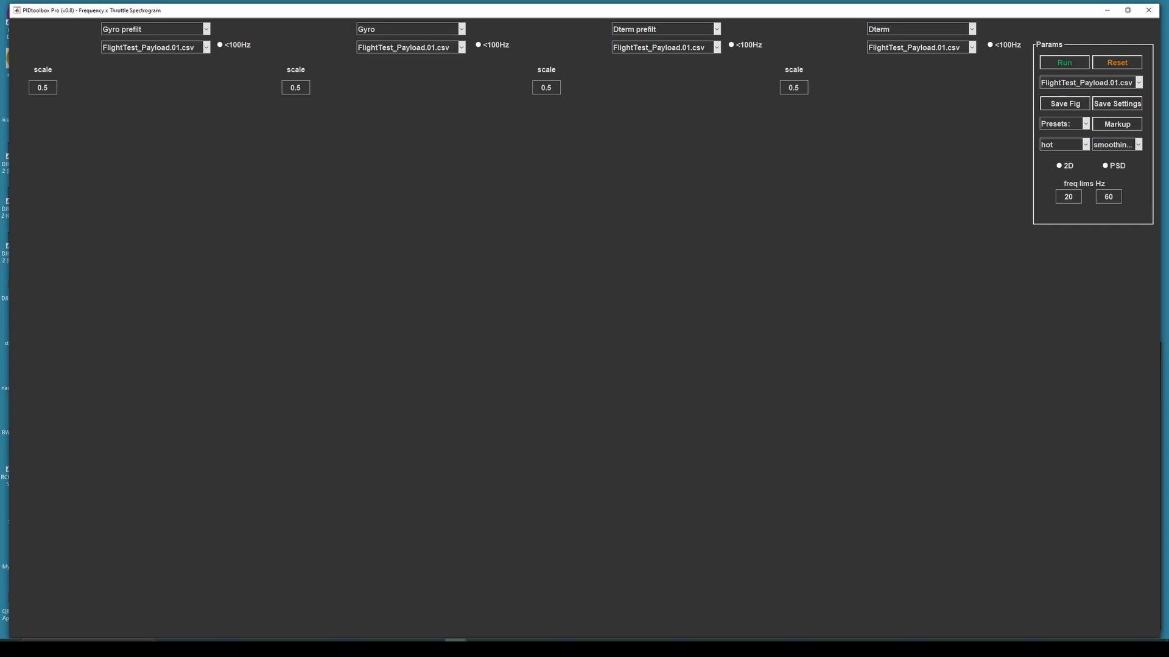
pyautogui.click(455, 647)
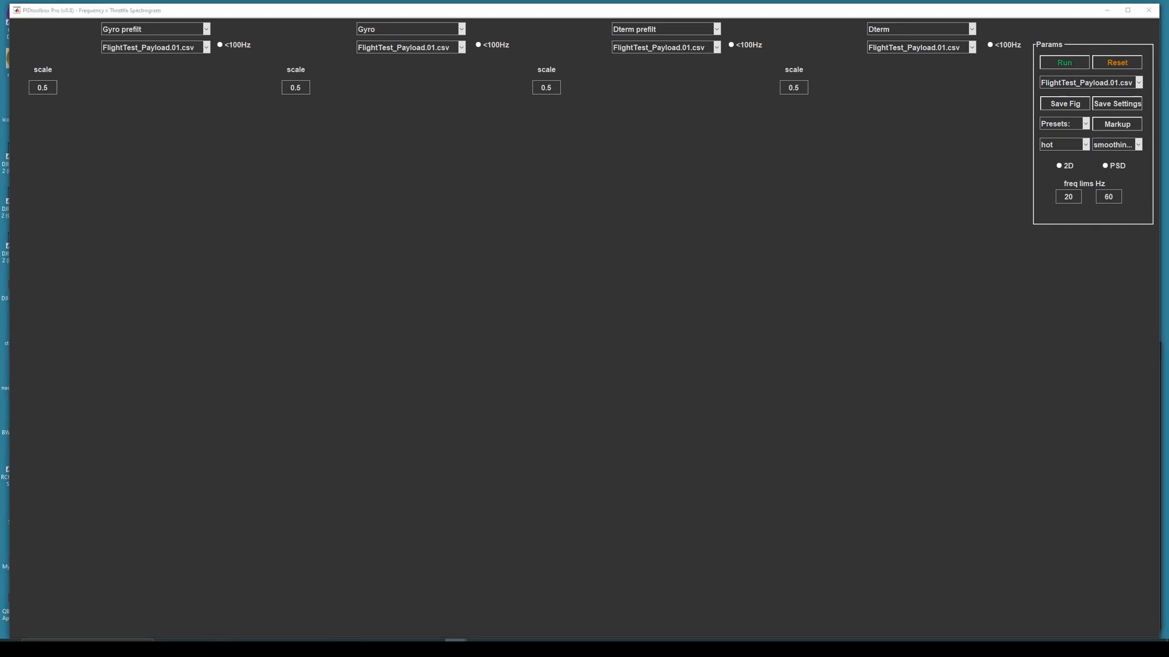
pyautogui.click(1064, 62)
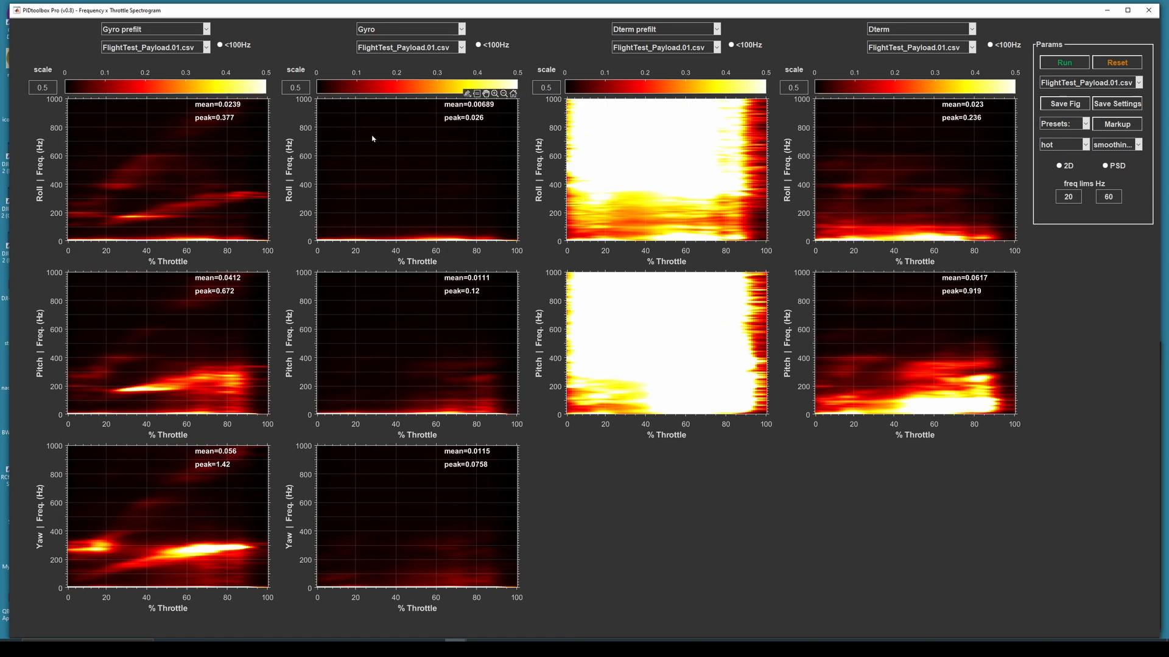
# Step: Check the available signals and log files for the first spectrogram column, keeping Gyro prefilt and FlightTest_Payload.01.csv
pyautogui.click(206, 31)
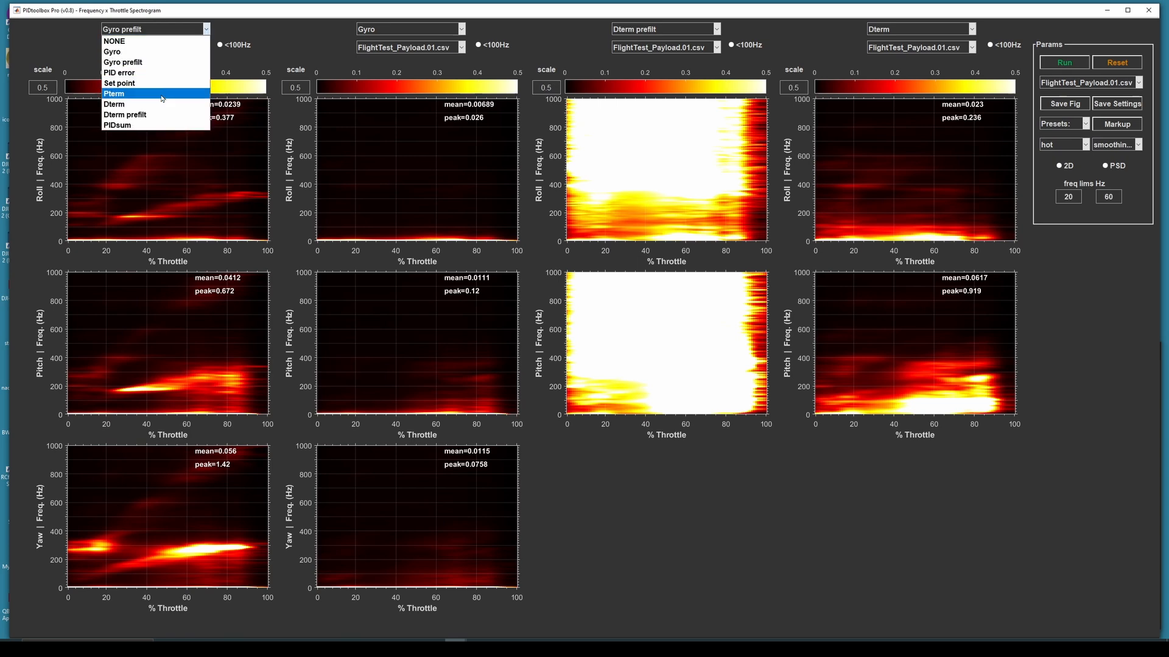
pyautogui.click(152, 62)
pyautogui.click(206, 47)
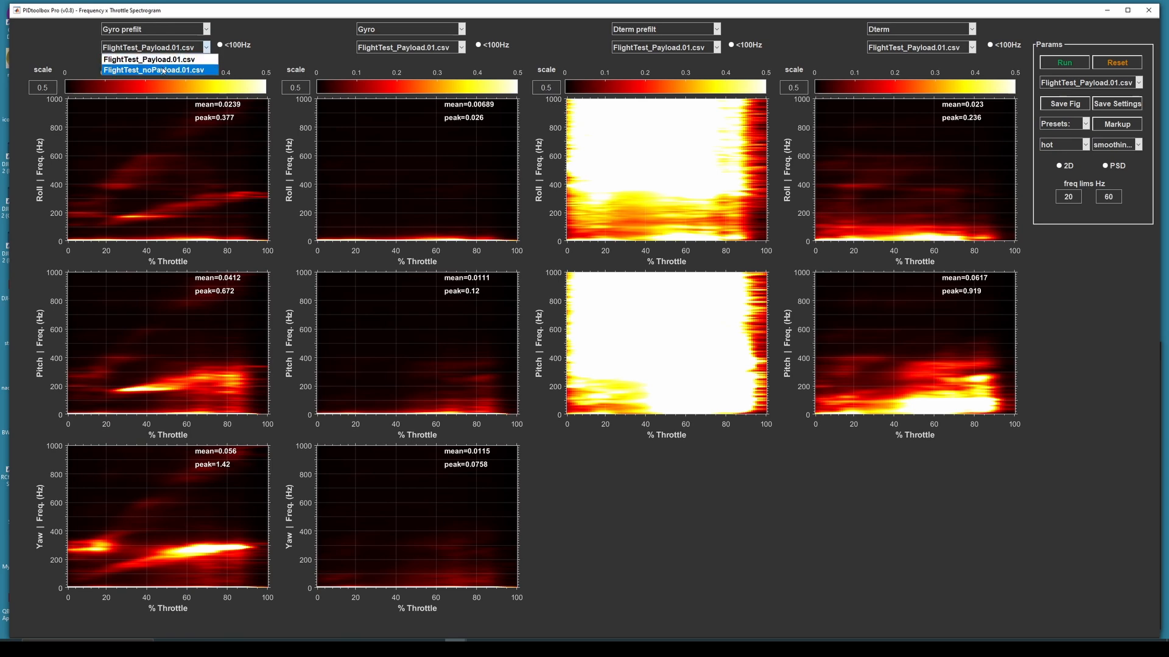
pyautogui.click(324, 45)
# Step: Set the log file of the Dterm prefilt and Dterm spectrogram columns to FlightTest_noPayload.01.csv
pyautogui.click(704, 48)
pyautogui.click(670, 71)
pyautogui.click(894, 51)
pyautogui.click(896, 72)
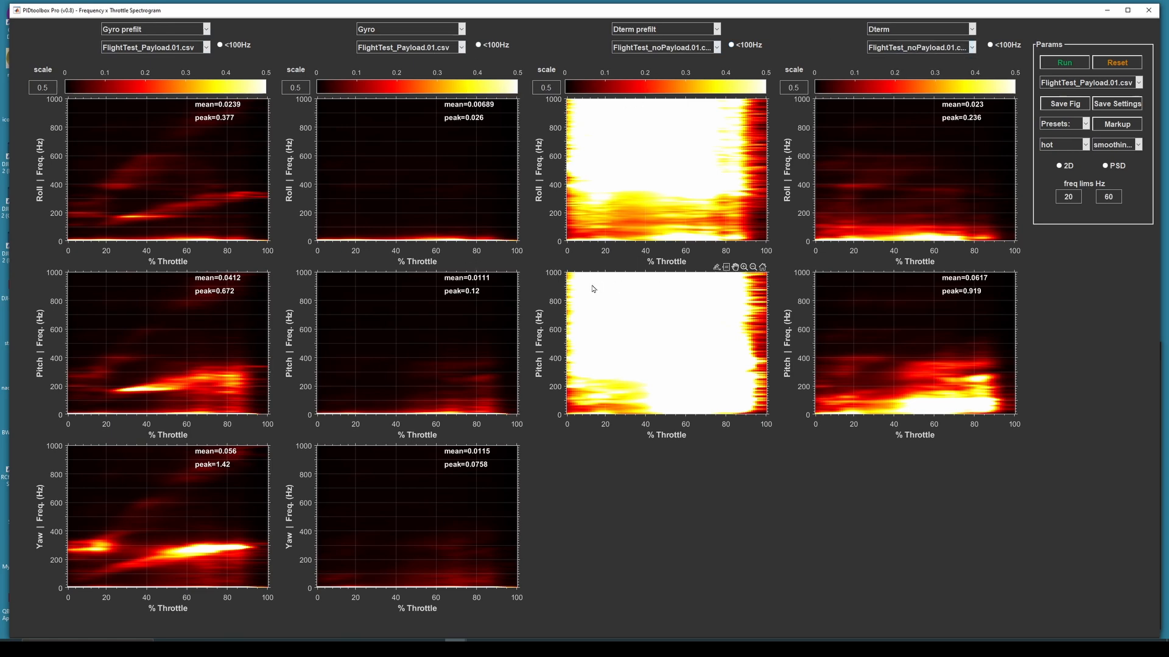
# Step: Apply FlightTest_noPayload.01.csv to all four spectrogram columns at once, and switch them all back to FlightTest_Payload.01.csv
pyautogui.click(1120, 82)
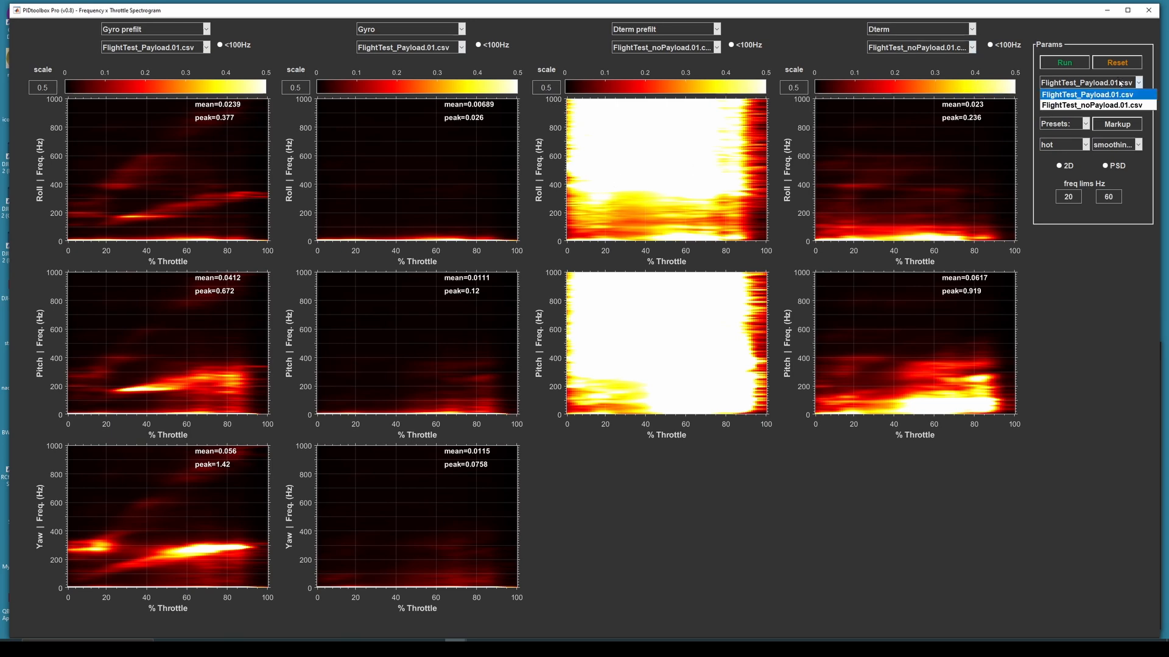
pyautogui.click(1098, 105)
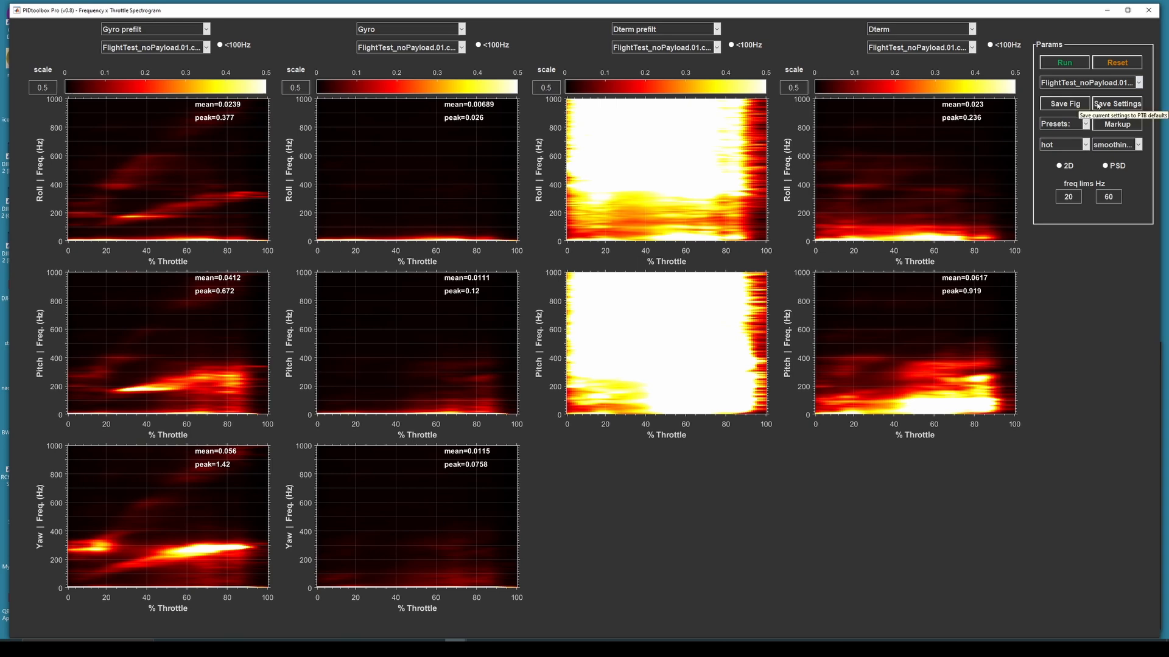
pyautogui.click(1078, 82)
pyautogui.click(1060, 91)
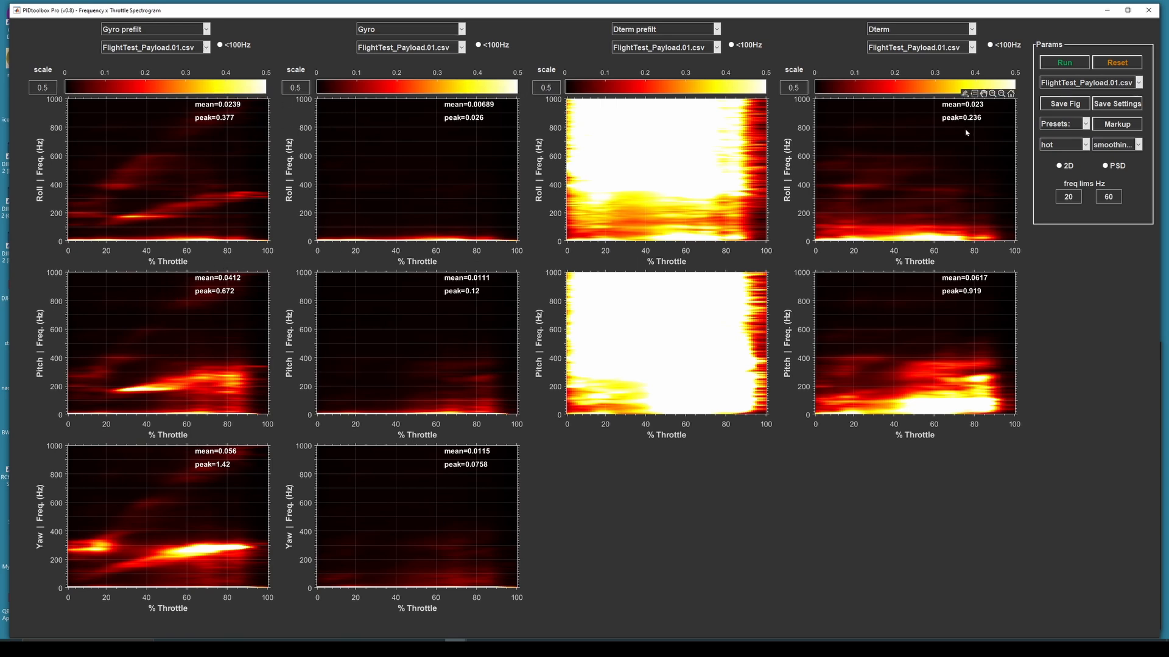
# Step: Check the available spectrogram presets and preview the jet colormap on all frequency x throttle spectrograms
pyautogui.click(1067, 126)
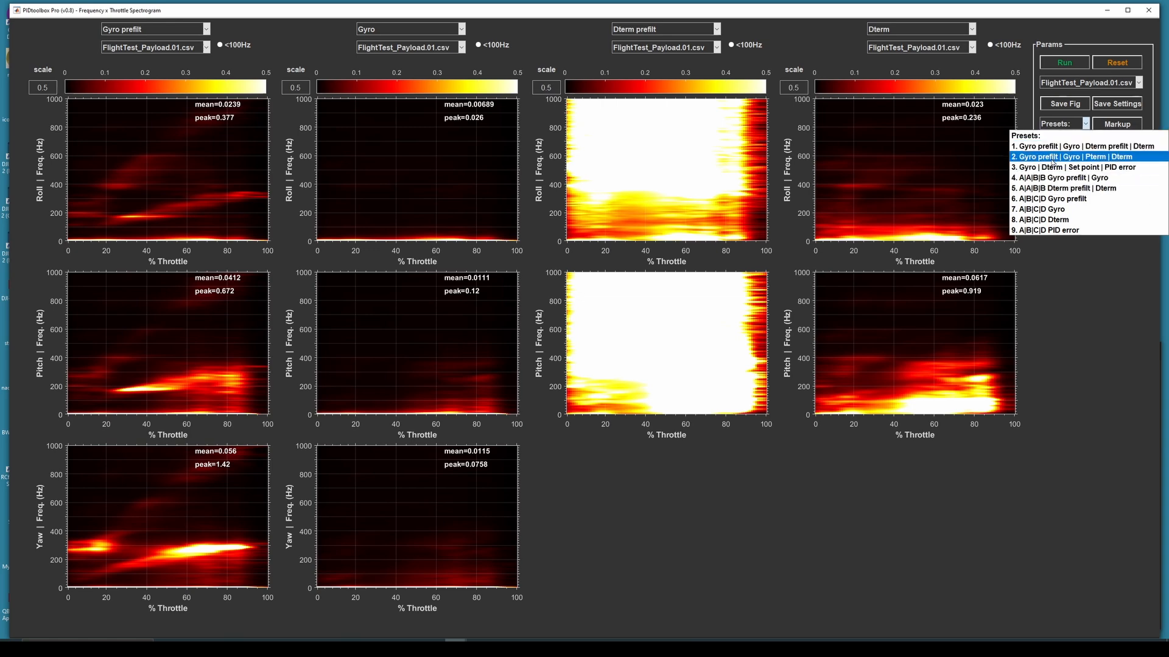
pyautogui.click(1118, 124)
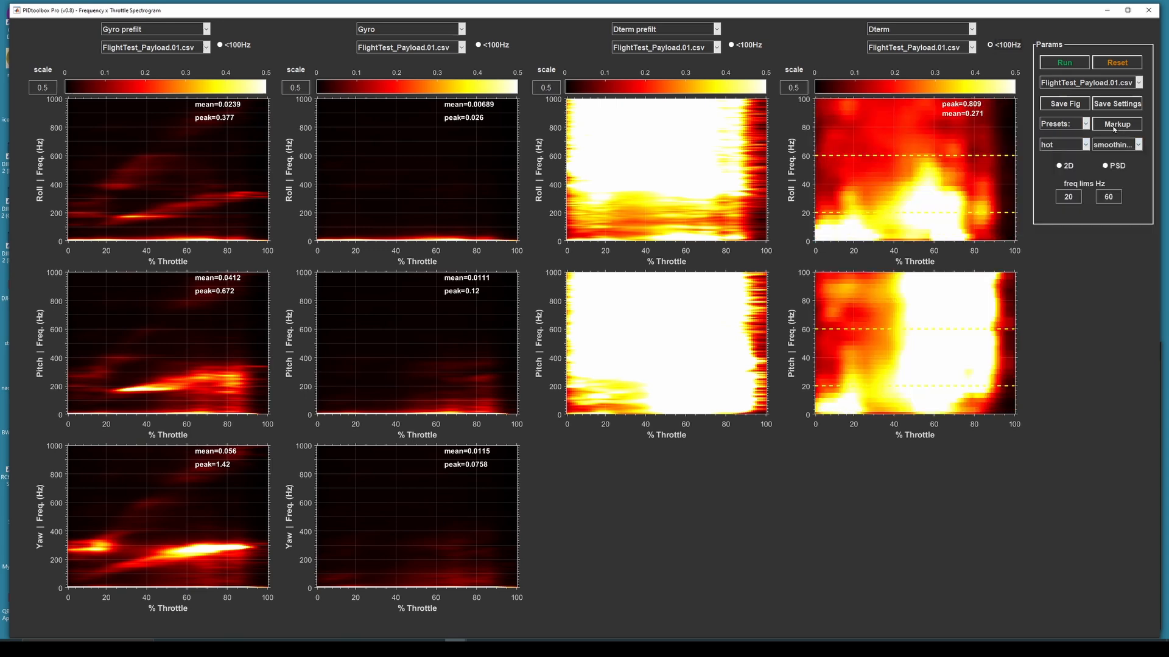
pyautogui.click(1075, 147)
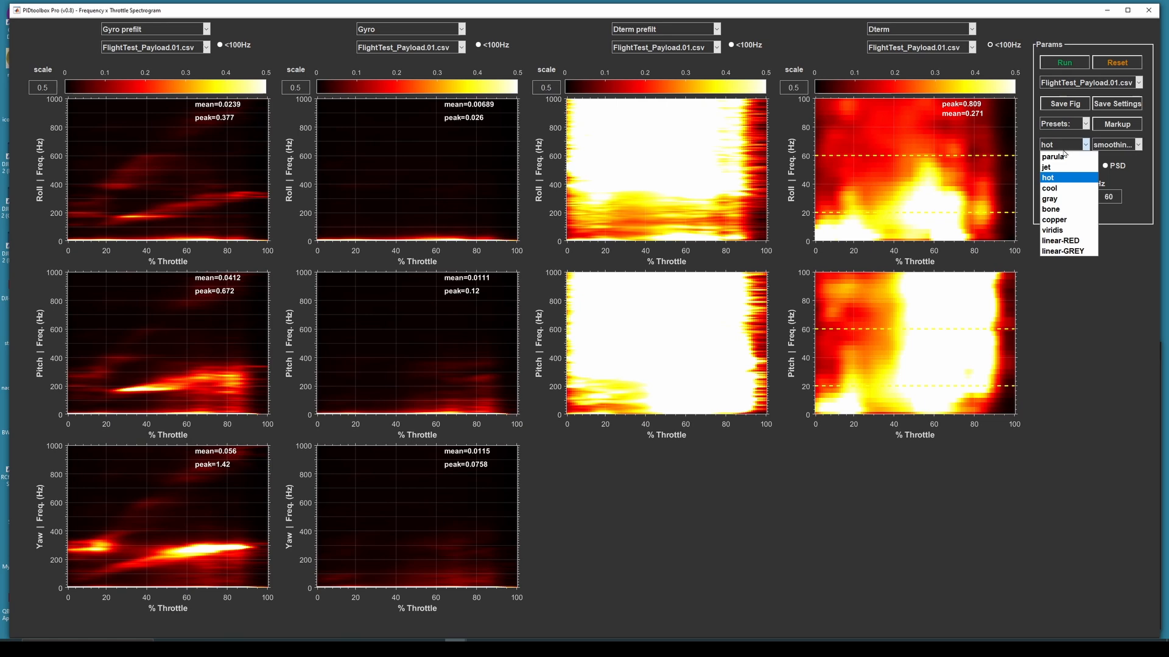
pyautogui.click(1056, 169)
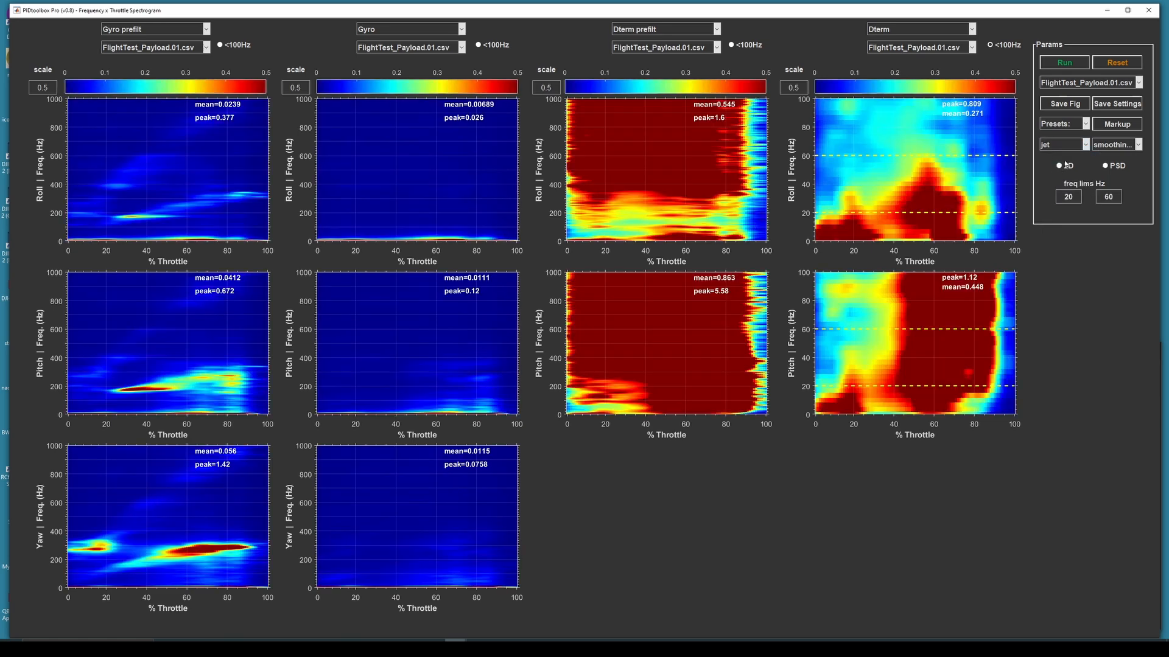
# Step: Preview low smoothing on the spectrograms, return to medium smoothing, and toggle the 2D view on and off
pyautogui.click(1121, 146)
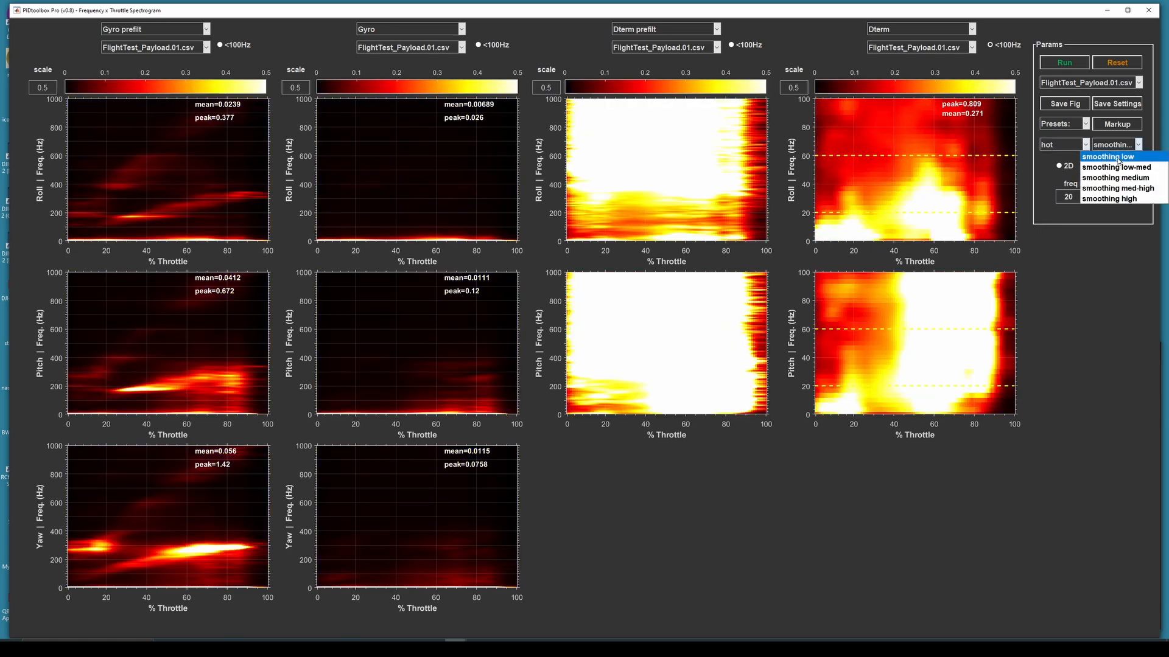
pyautogui.click(1116, 158)
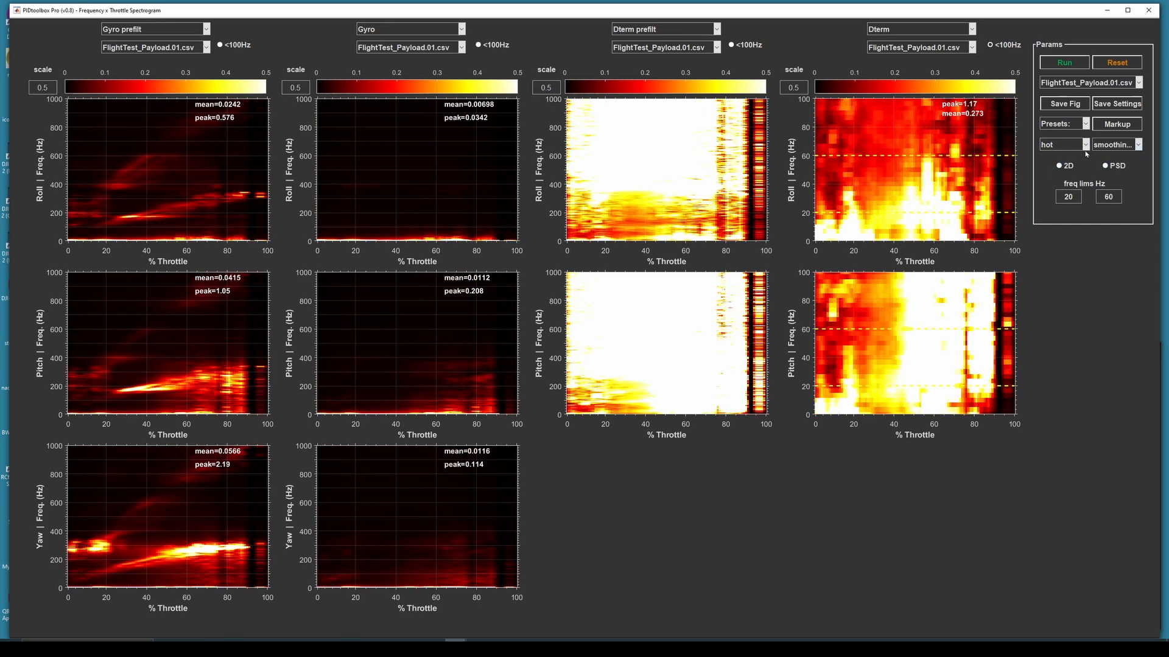
pyautogui.click(1120, 147)
pyautogui.click(1118, 178)
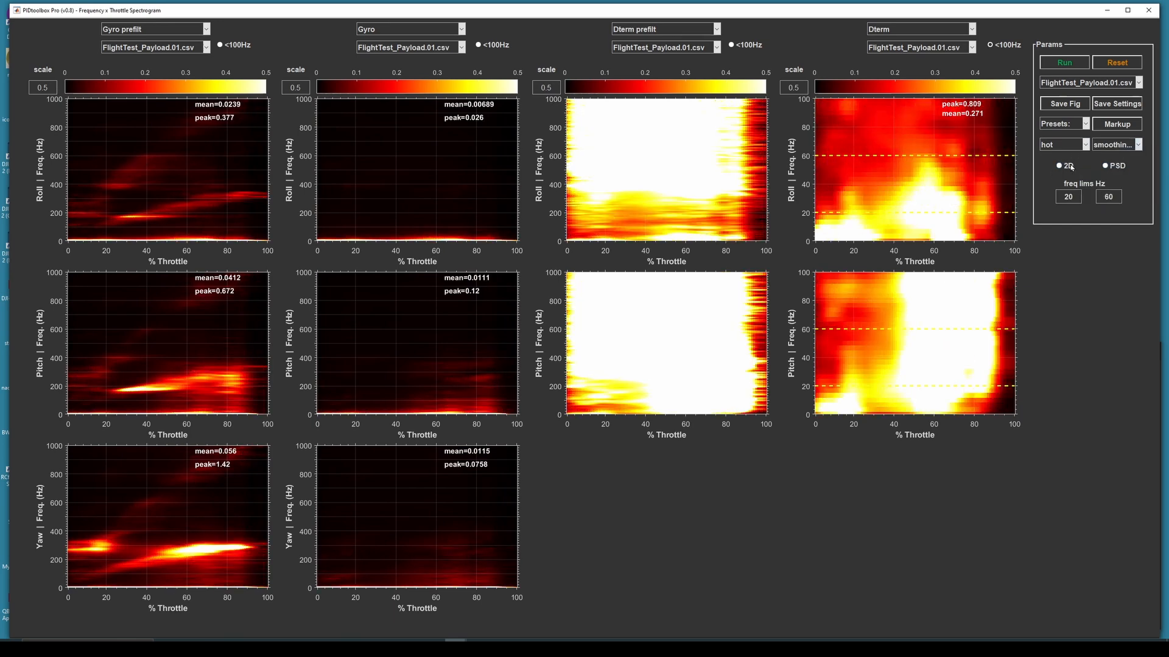
pyautogui.click(1070, 167)
pyautogui.click(1066, 166)
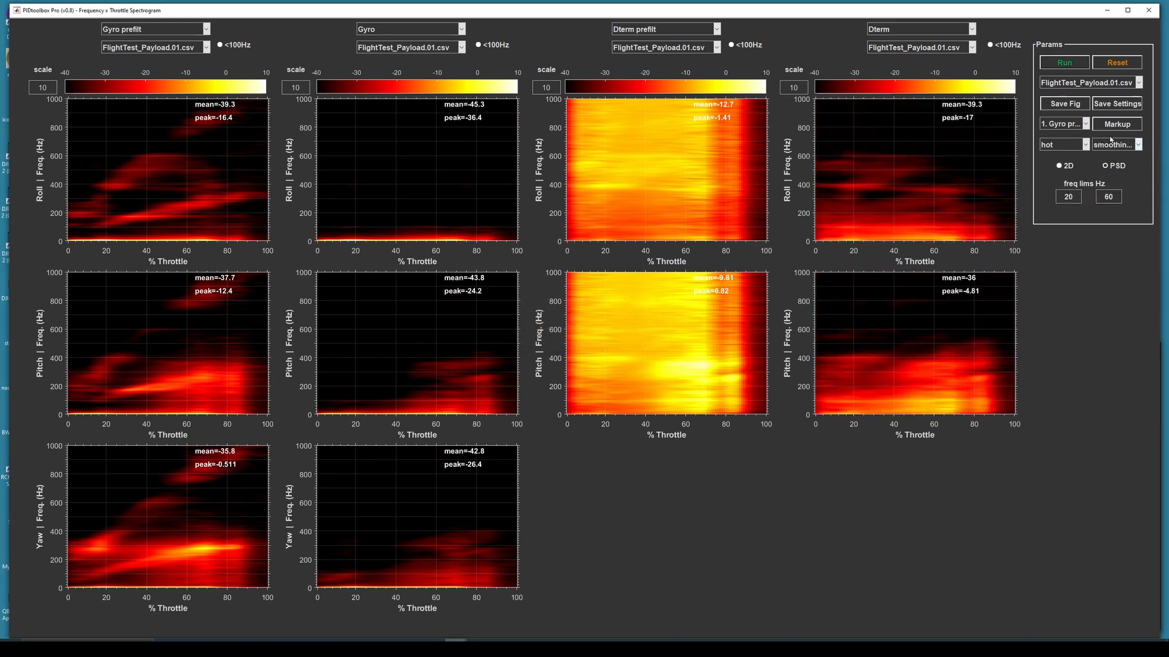
# Step: Limit the four PSD spectrogram columns to frequencies below 100 Hz
pyautogui.click(239, 46)
pyautogui.click(497, 45)
pyautogui.click(753, 49)
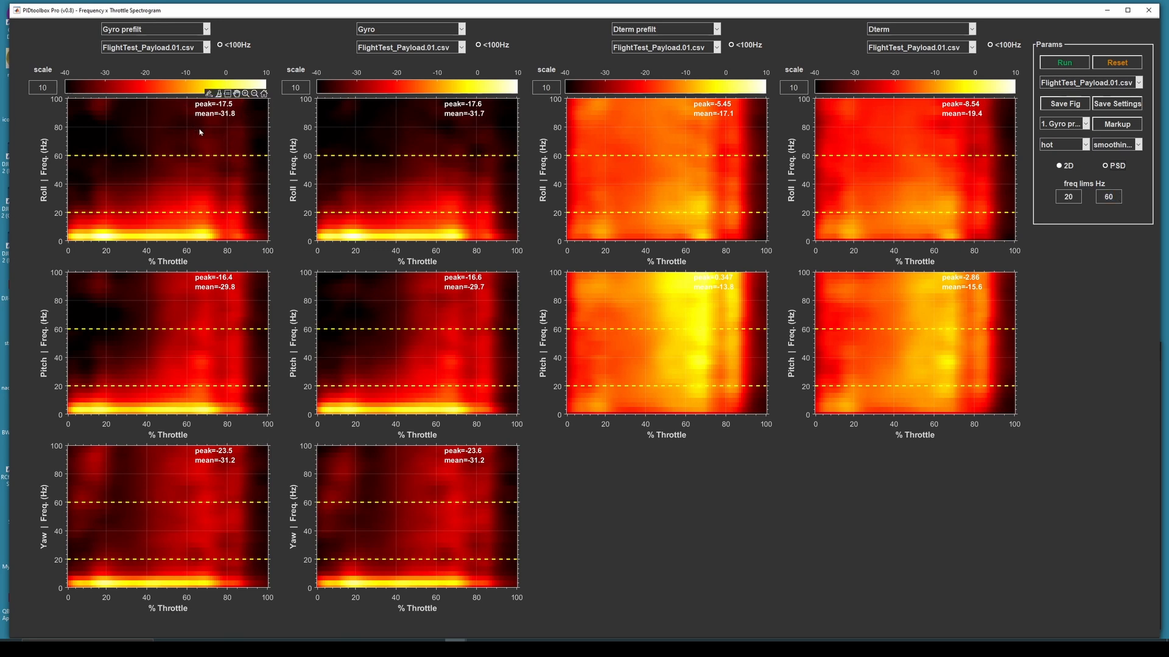
# Step: Set the spectrogram frequency limits to 15 and 75 Hz, and change the lower limit to 30 Hz
pyautogui.moveTo(1115, 197); pyautogui.dragTo(1082, 201)
pyautogui.write('50')
pyautogui.moveTo(1076, 196); pyautogui.dragTo(1040, 196)
pyautogui.write('25')
pyautogui.press('Return')
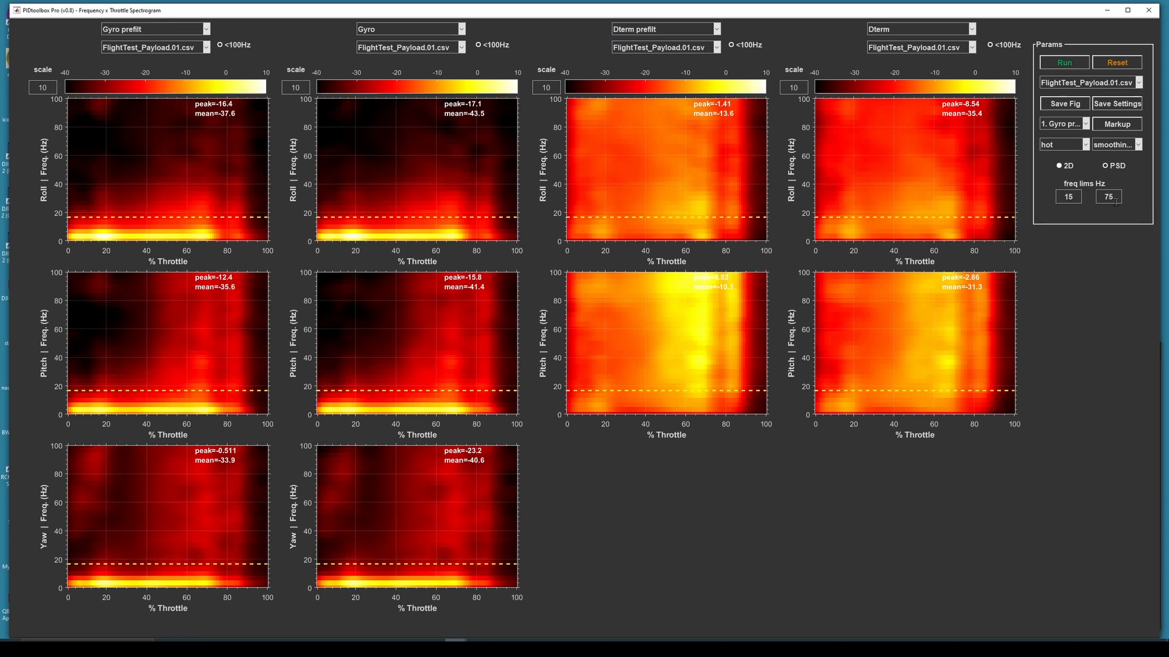
pyautogui.press('Return')
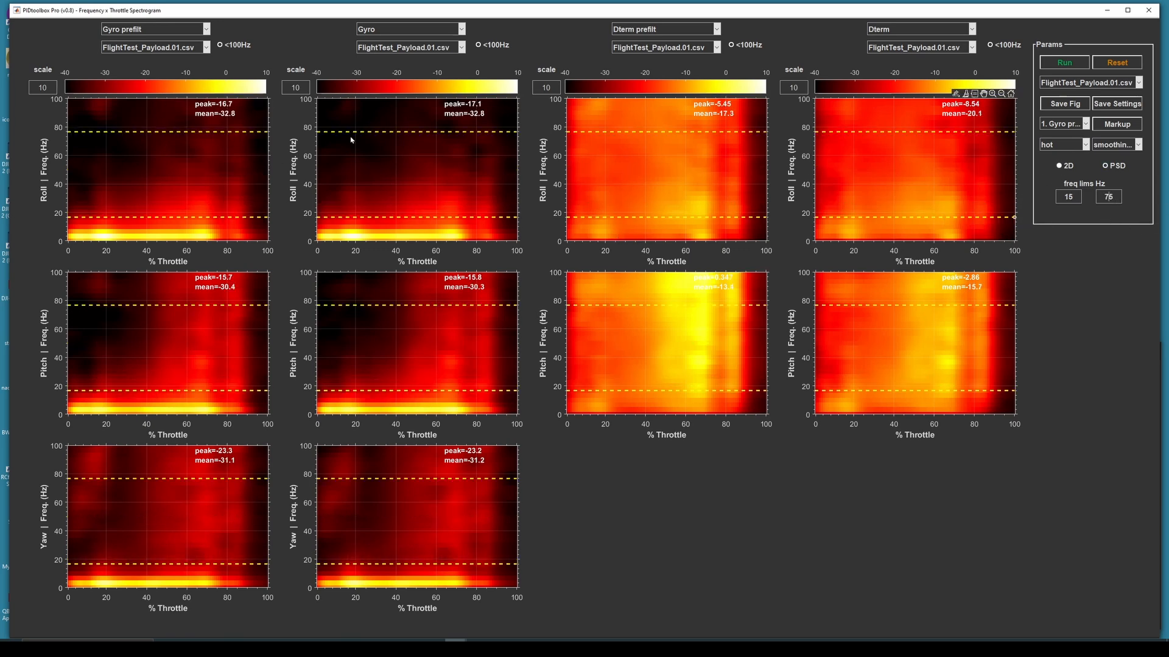
pyautogui.doubleClick(1070, 196)
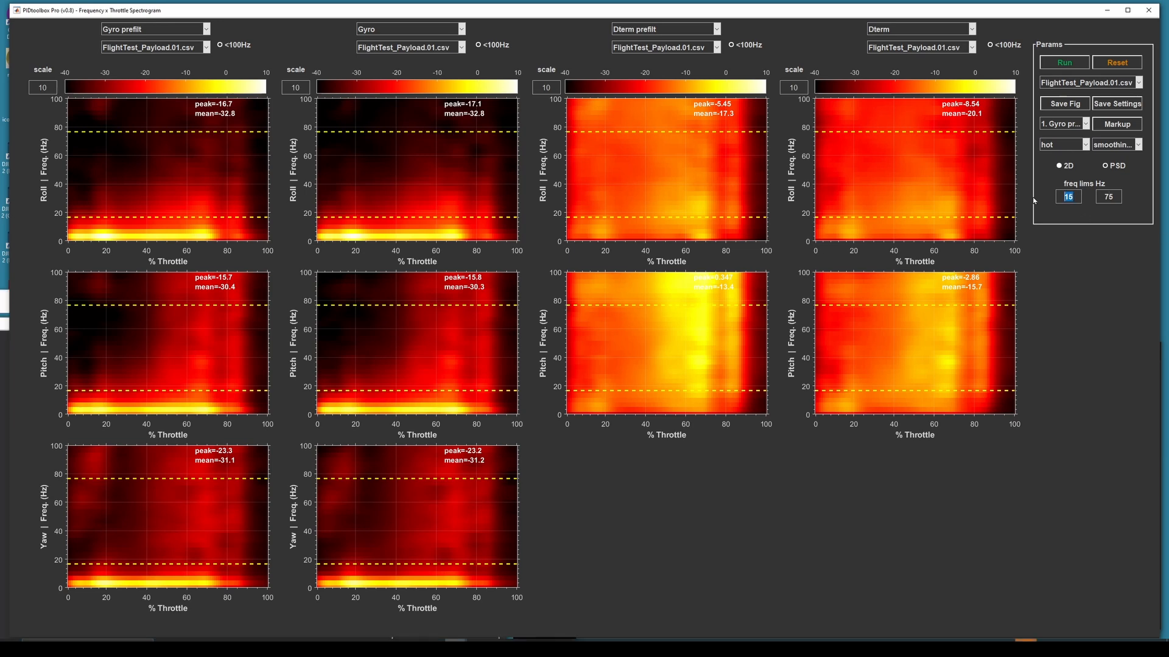
pyautogui.write('30')
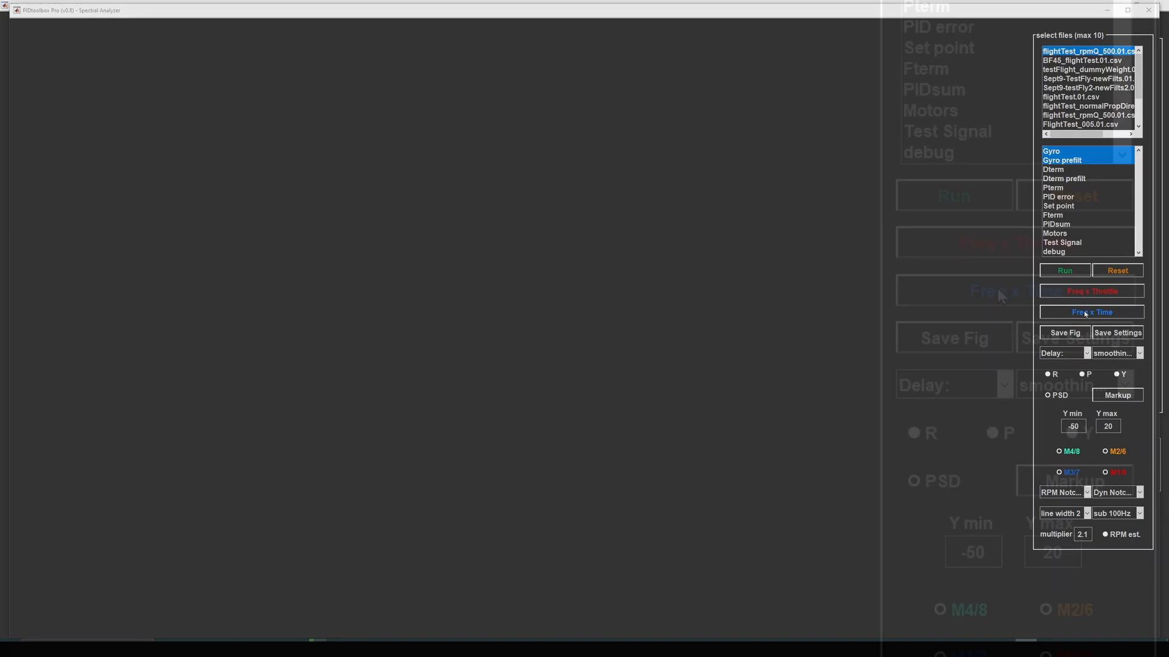
# Step: Open the frequency x time spectrogram tool from the Spectral Analyzer and run it on the Gyro prefilt signal of flightTest_rpmQ_500.01.csv
pyautogui.click(1025, 291)
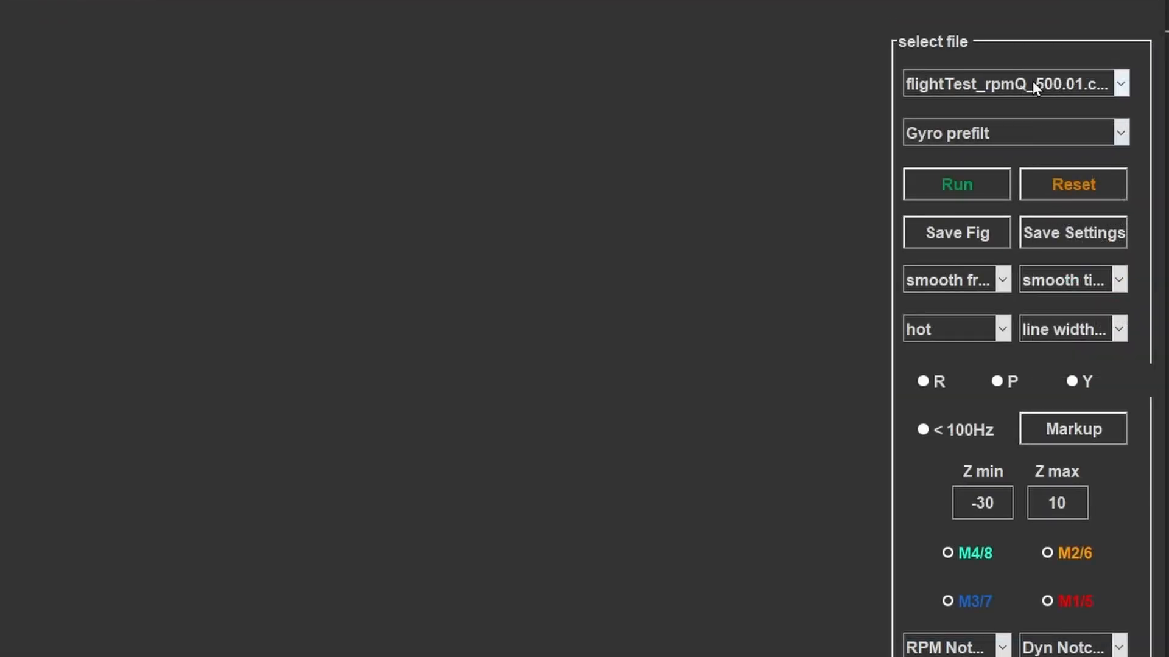
pyautogui.click(1032, 81)
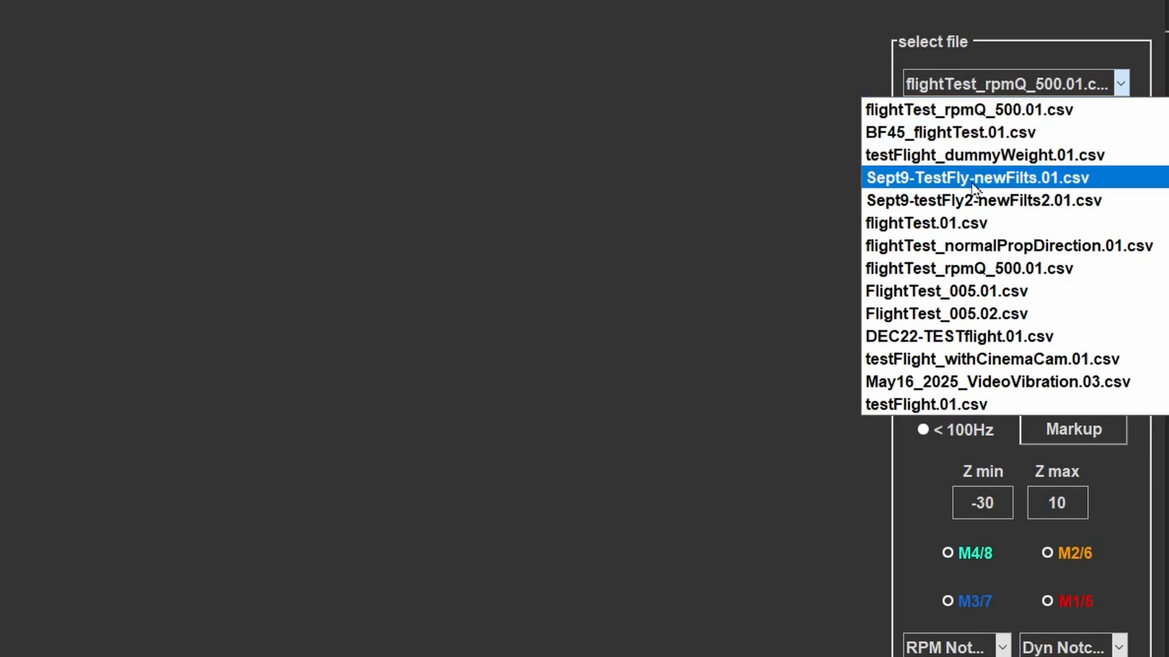
pyautogui.click(814, 107)
pyautogui.click(935, 129)
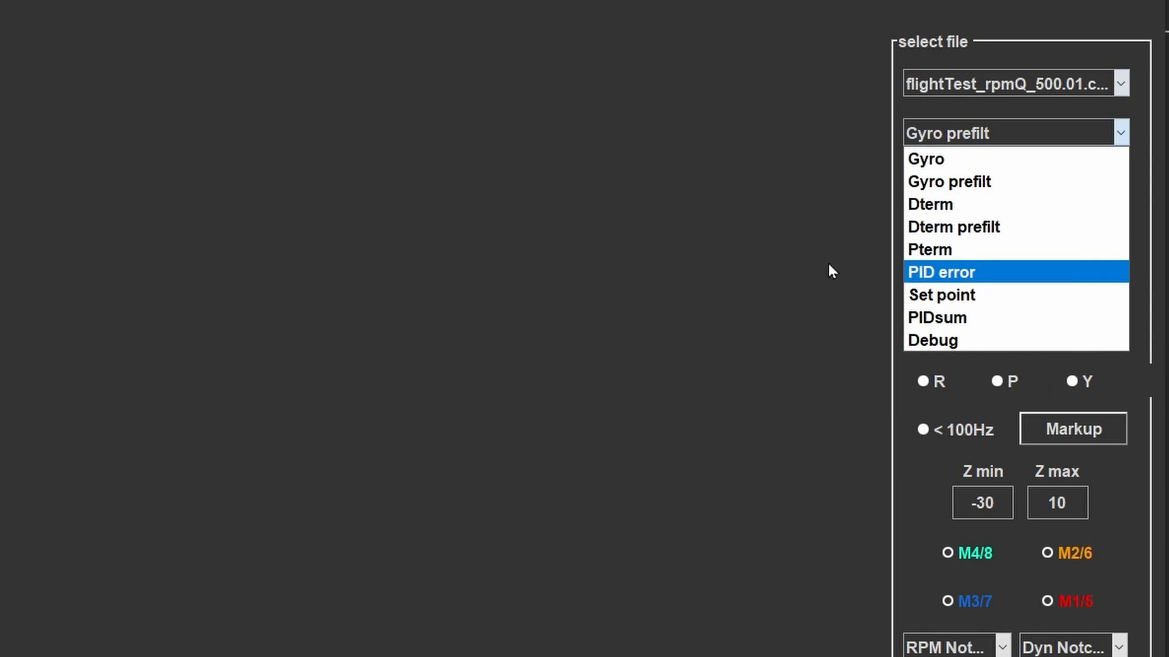
pyautogui.click(1083, 186)
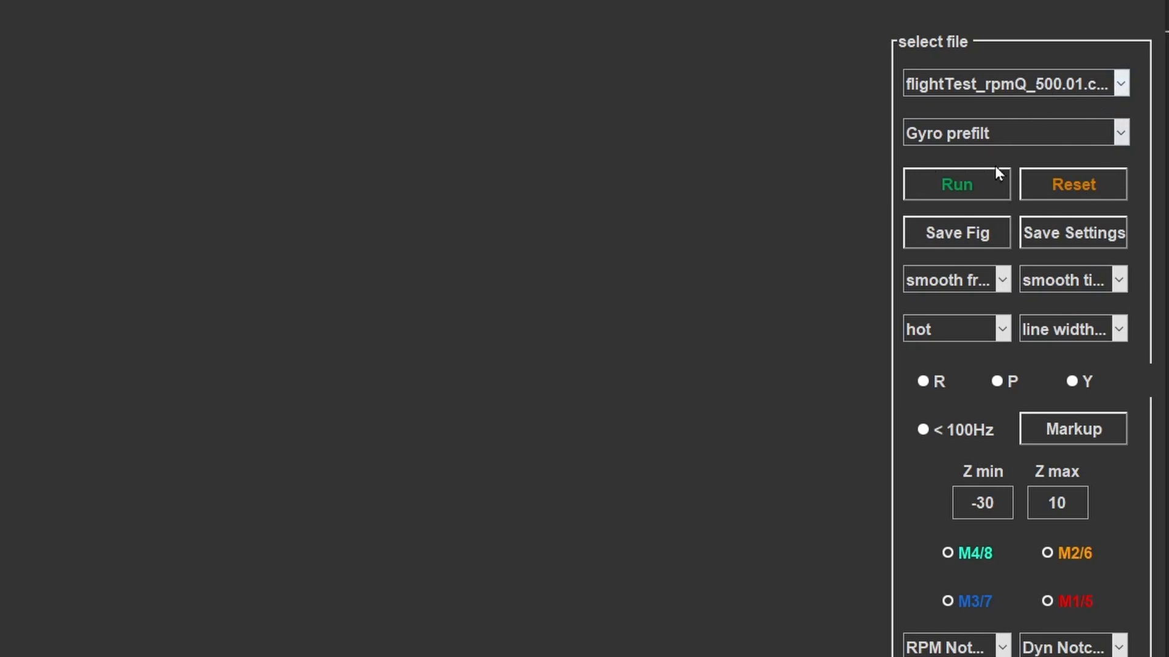
pyautogui.click(996, 85)
pyautogui.click(992, 85)
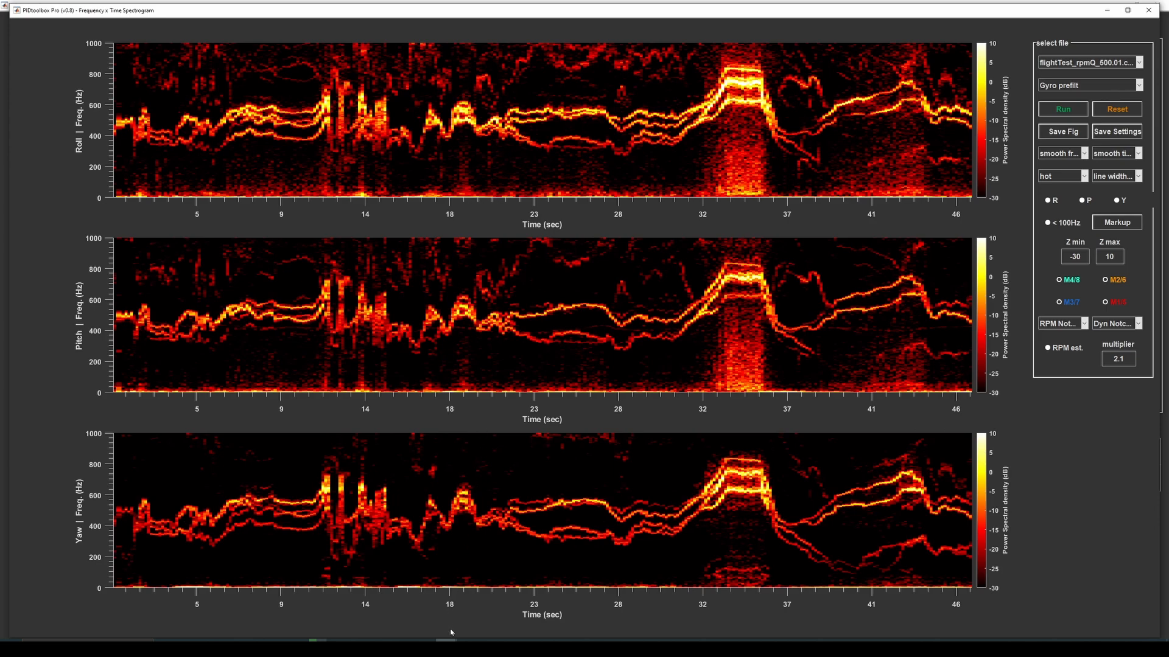
# Step: Switch to the Log Viewer window to check the flight log behind the spectrogram
pyautogui.moveTo(446, 641)
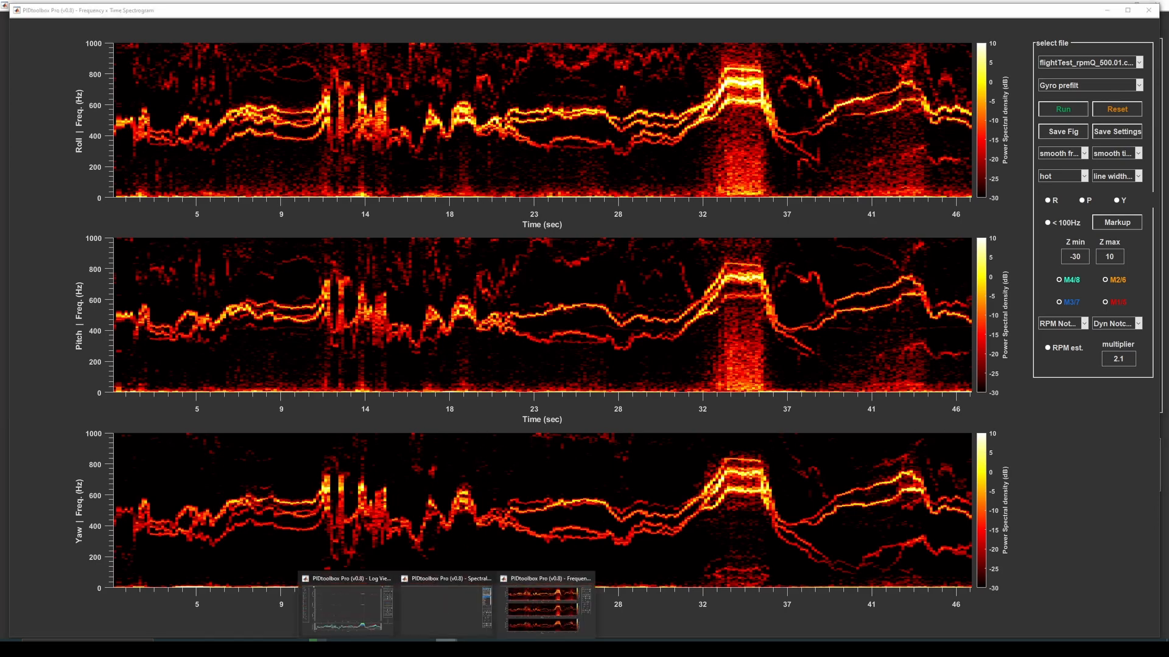
pyautogui.click(346, 605)
pyautogui.click(270, 552)
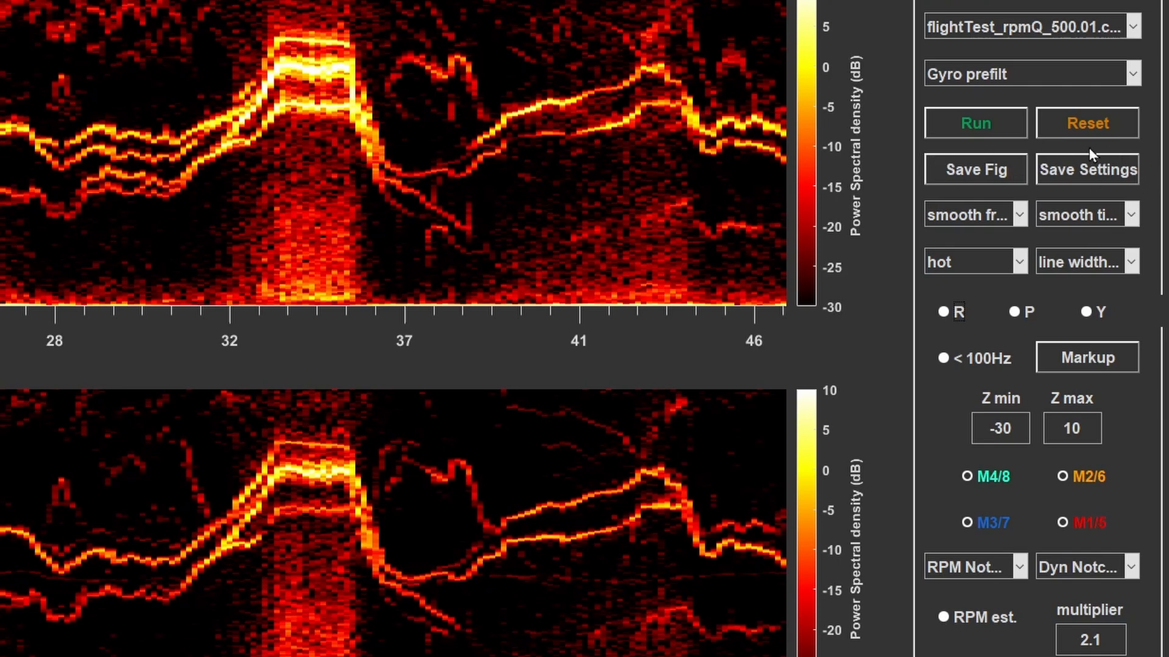
# Step: Set the frequency axis smoothing to low and the time axis smoothing to med on the frequency x time spectrograms
pyautogui.click(1011, 217)
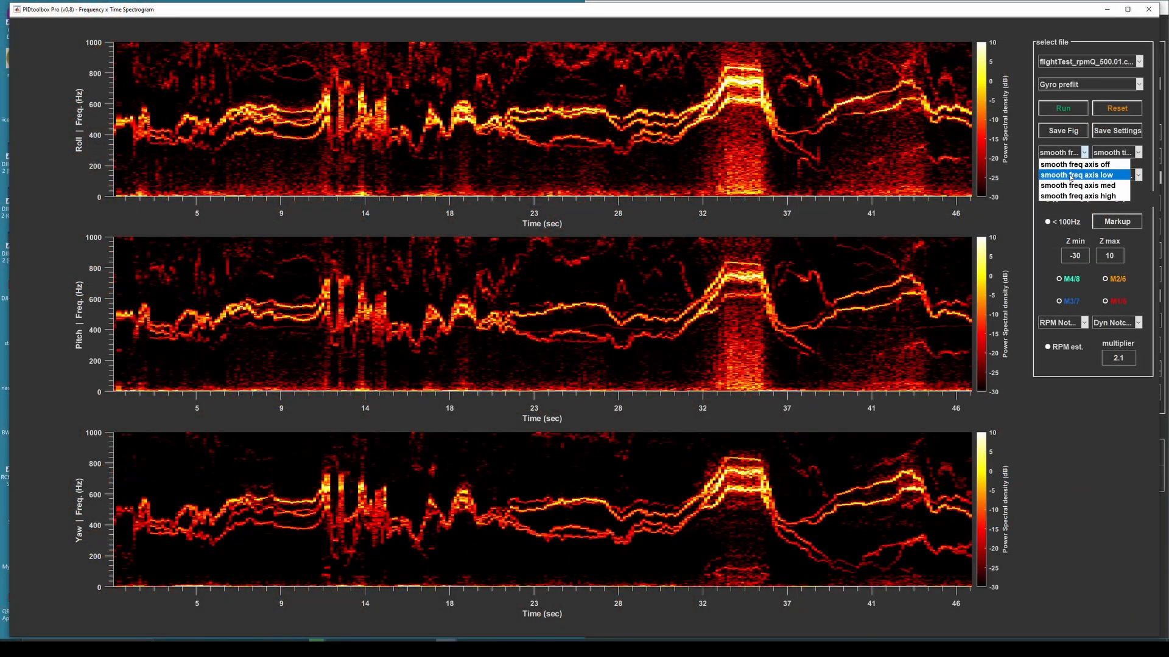
pyautogui.click(1072, 176)
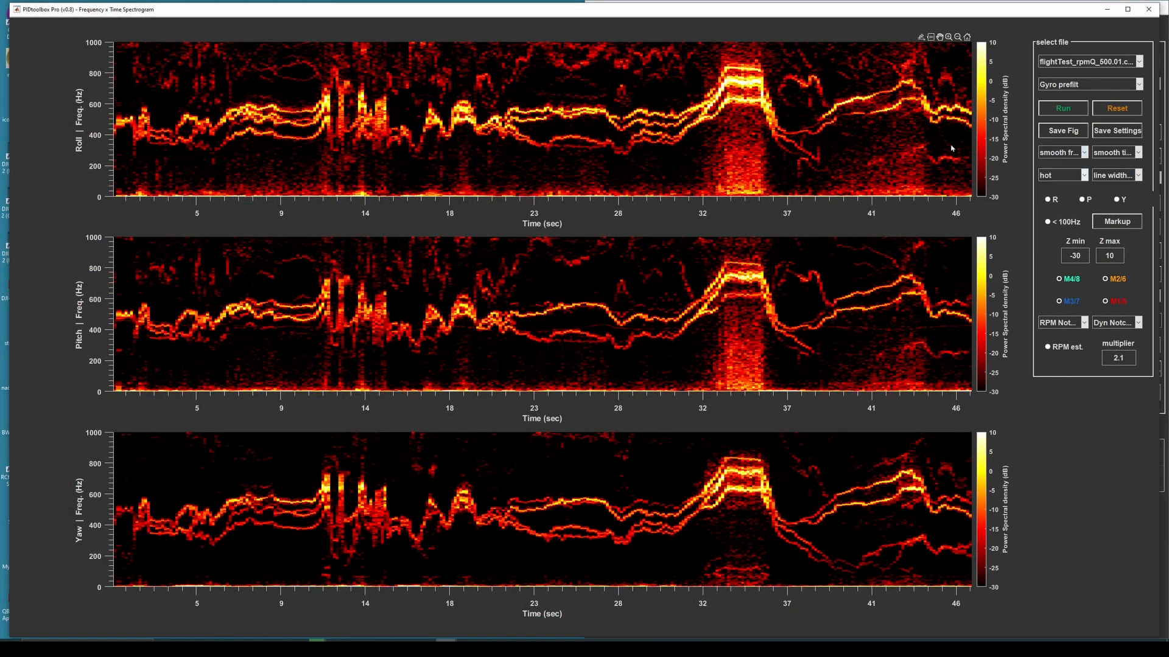
pyautogui.click(1116, 156)
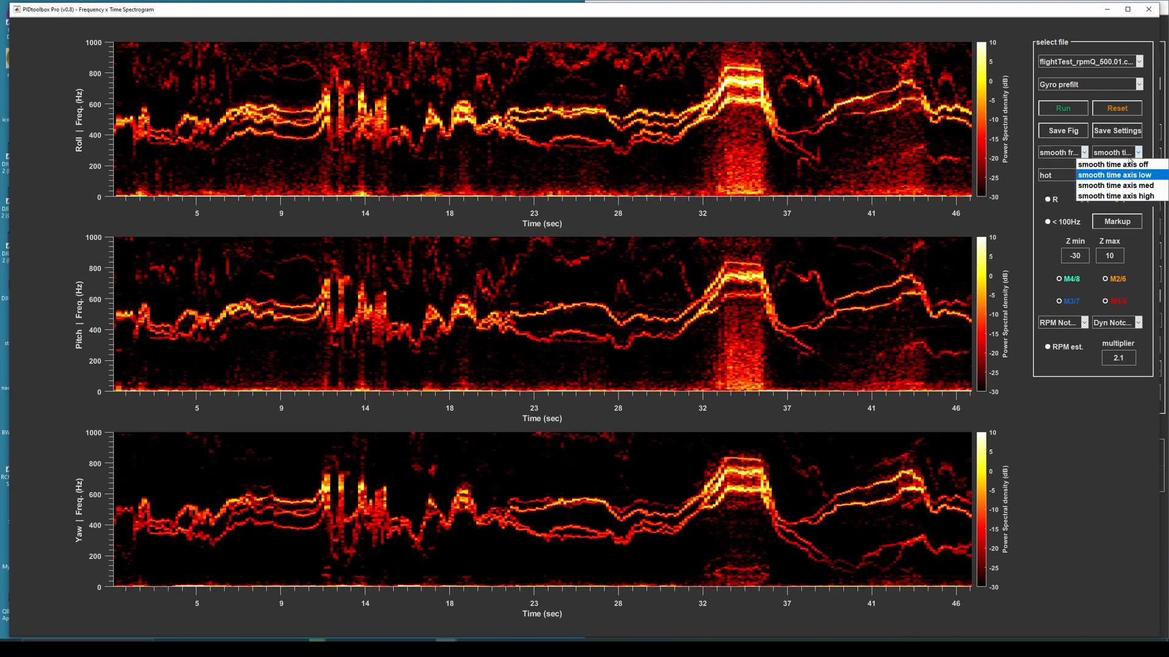
pyautogui.click(1113, 186)
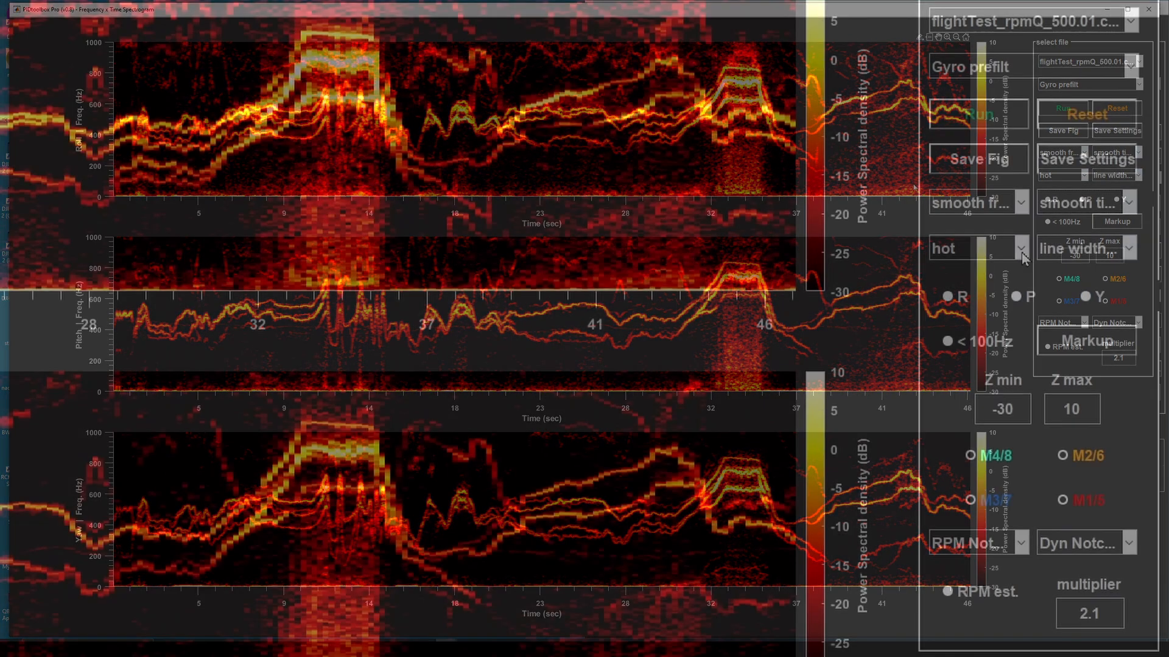
# Step: Preview the jet colormap, return to hot, and set the line width to 1
pyautogui.click(1021, 249)
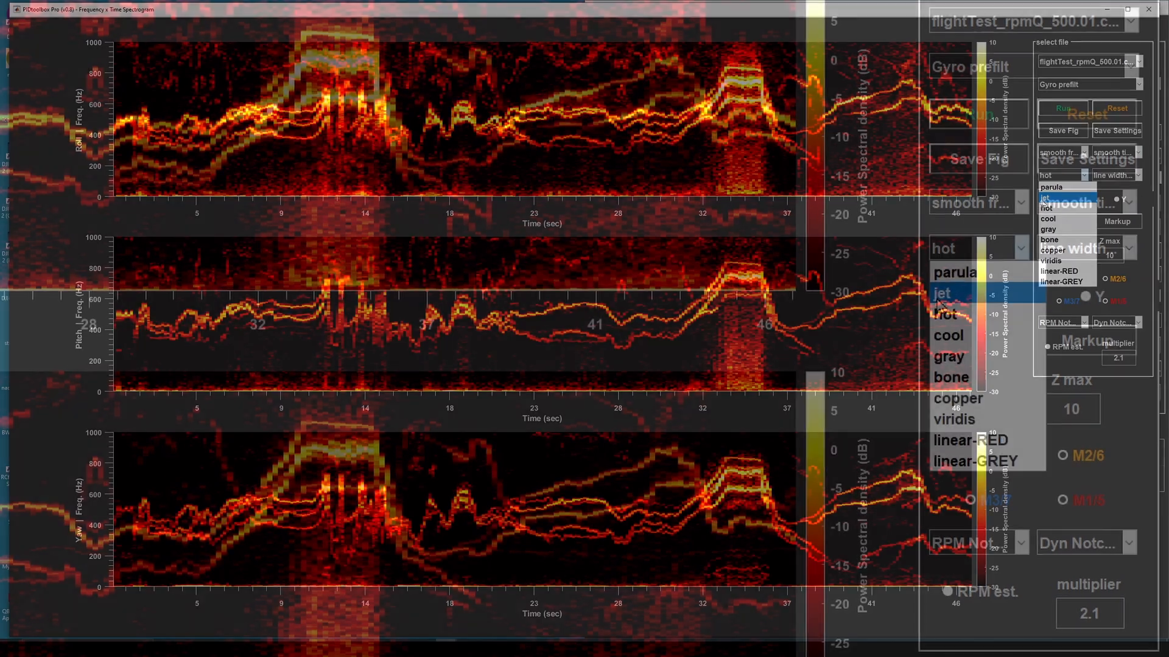
pyautogui.click(942, 293)
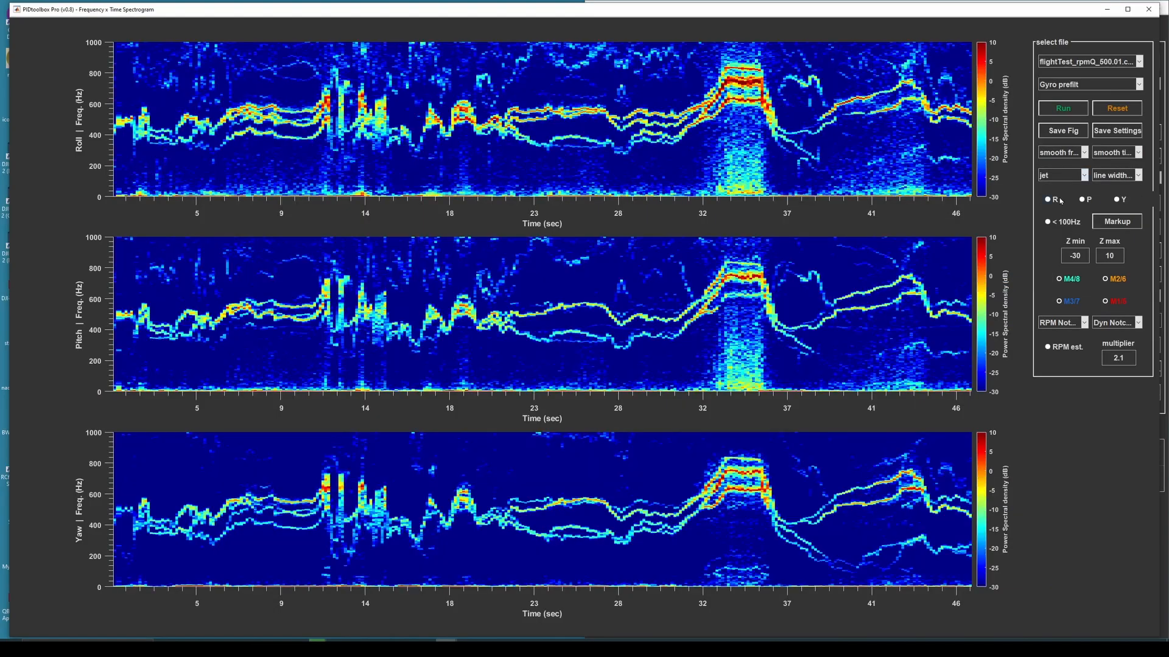
pyautogui.click(1073, 177)
pyautogui.click(1063, 206)
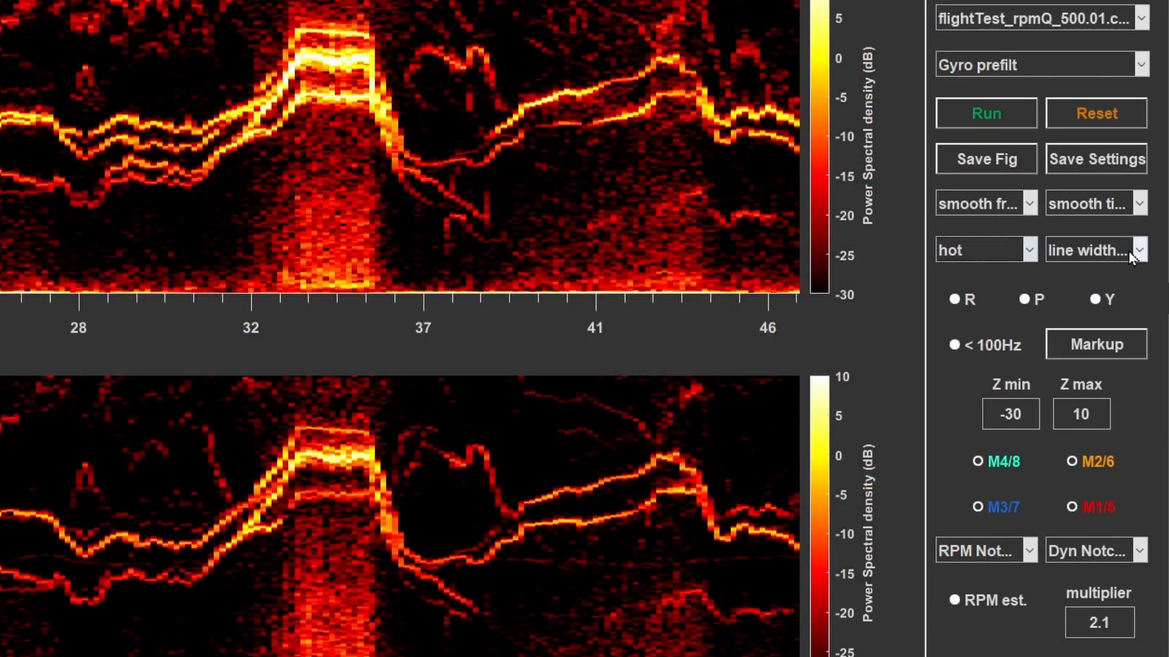
pyautogui.click(1131, 255)
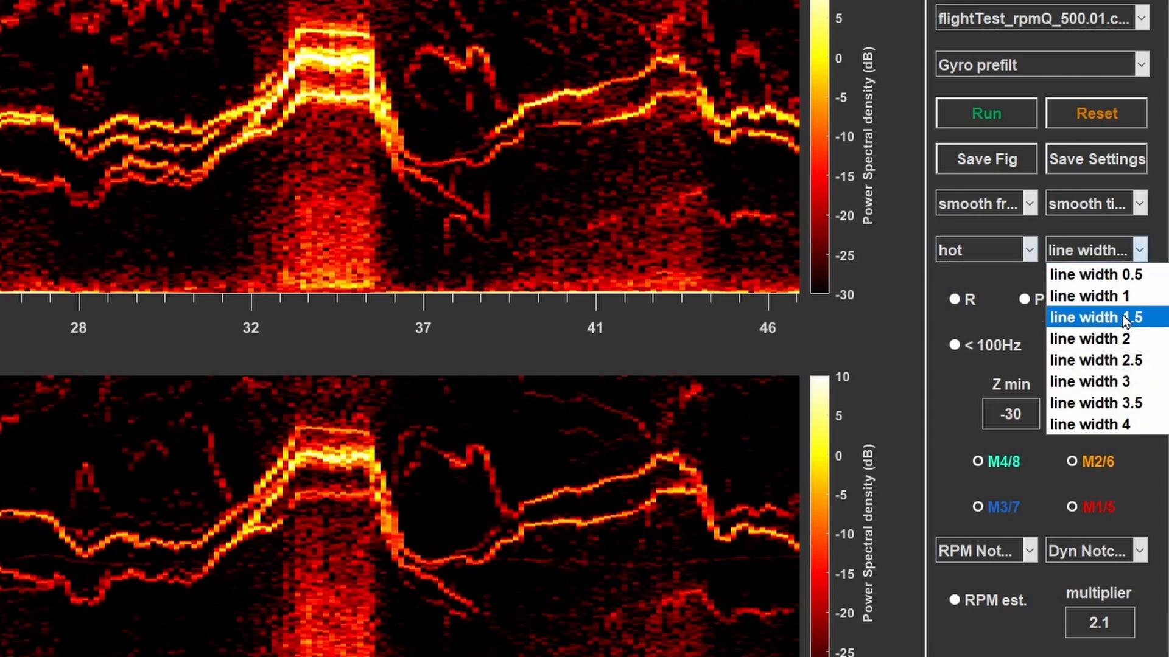
pyautogui.click(1123, 296)
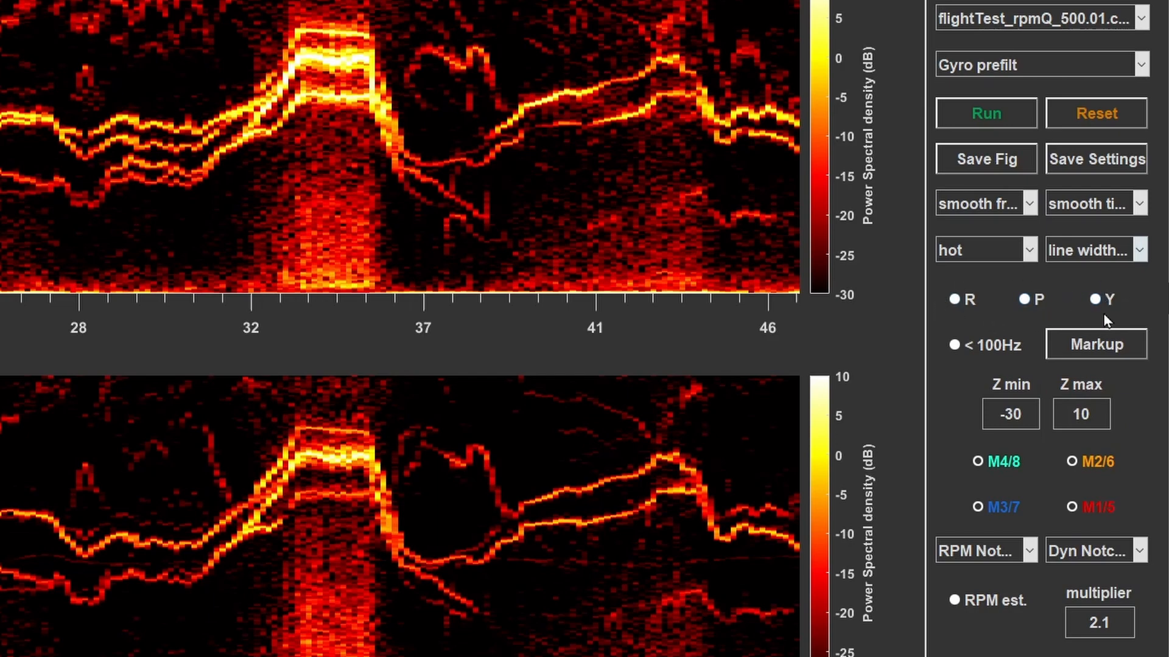
# Step: View the roll spectrogram alone, restore all three axes, and briefly view the range below 100 Hz before returning to the full range
pyautogui.click(955, 300)
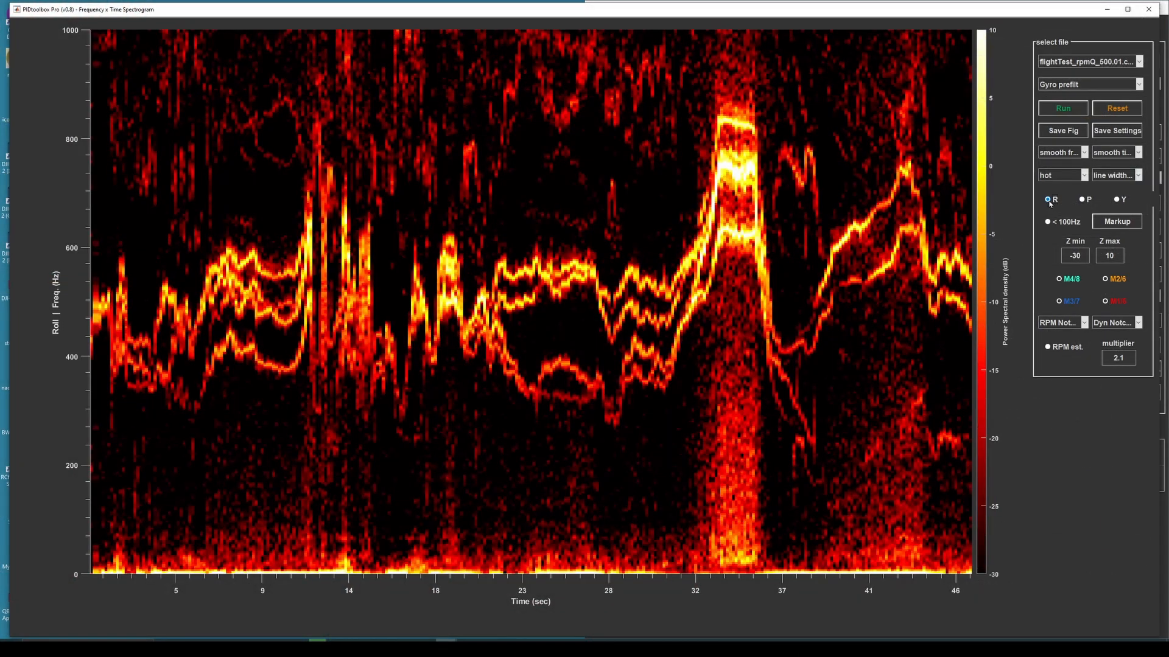
pyautogui.click(1049, 200)
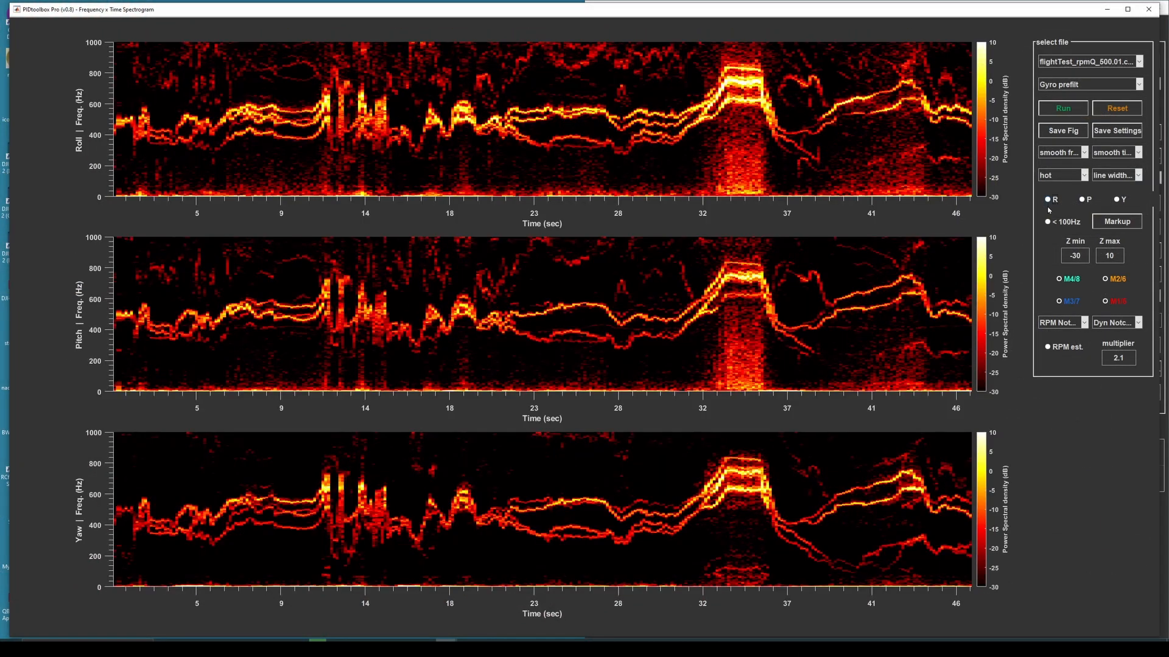
pyautogui.click(1049, 223)
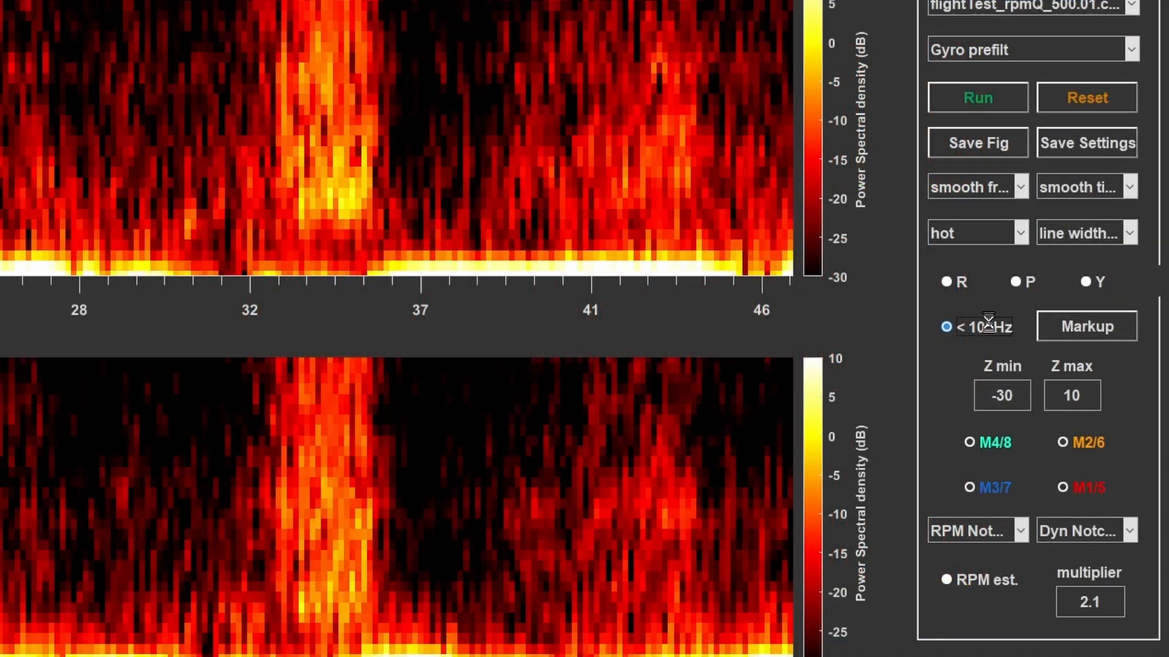
pyautogui.click(1047, 221)
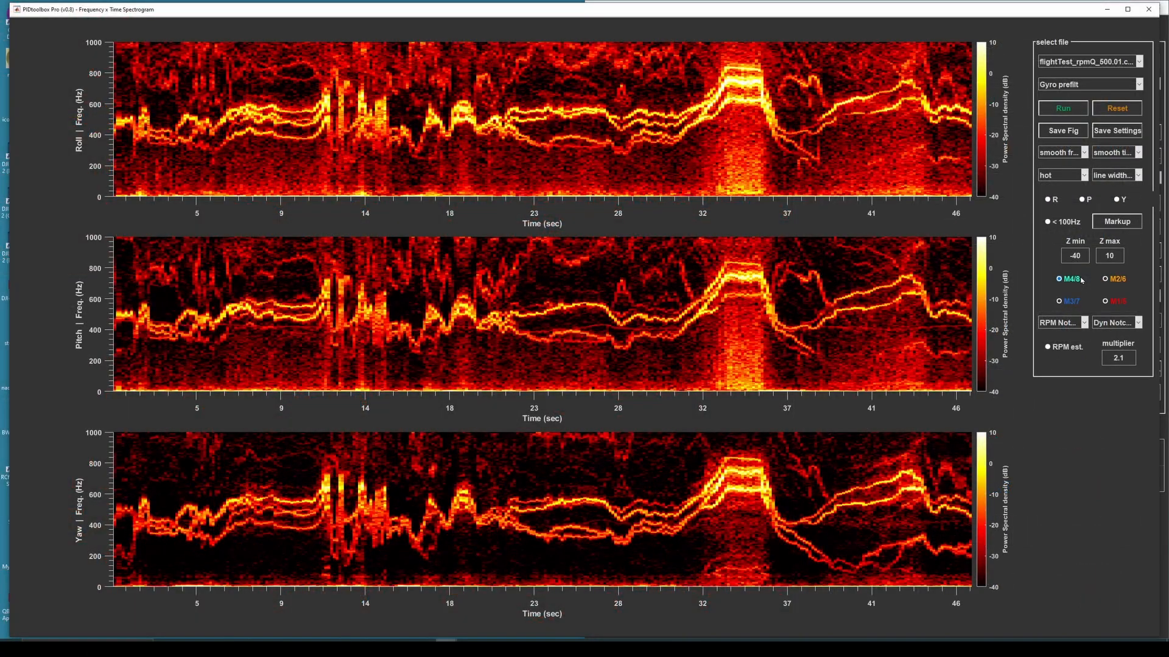
# Step: Set the Z min of the spectrogram color scale to -30 dB
pyautogui.press('BackSpace')
pyautogui.write('3')
pyautogui.press('Return')
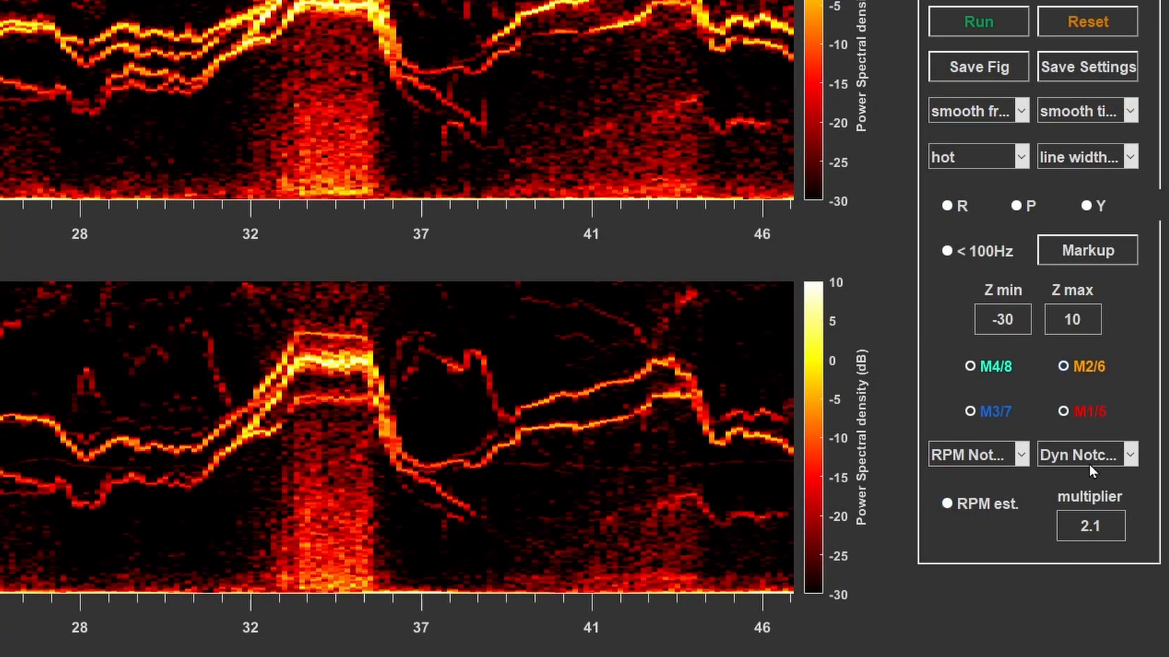
# Step: Overlay the 1st-harmonic RPM notches on the frequency x time spectrograms, and switch the overlay to the 2nd and another harmonic option
pyautogui.click(1020, 455)
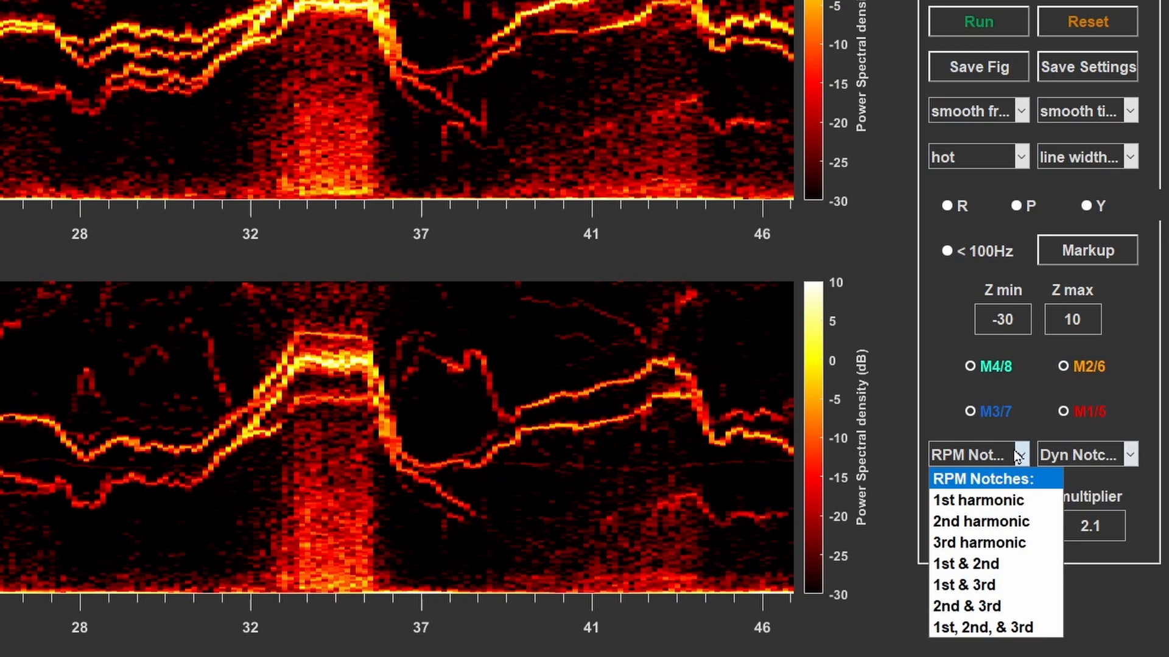
pyautogui.click(1131, 457)
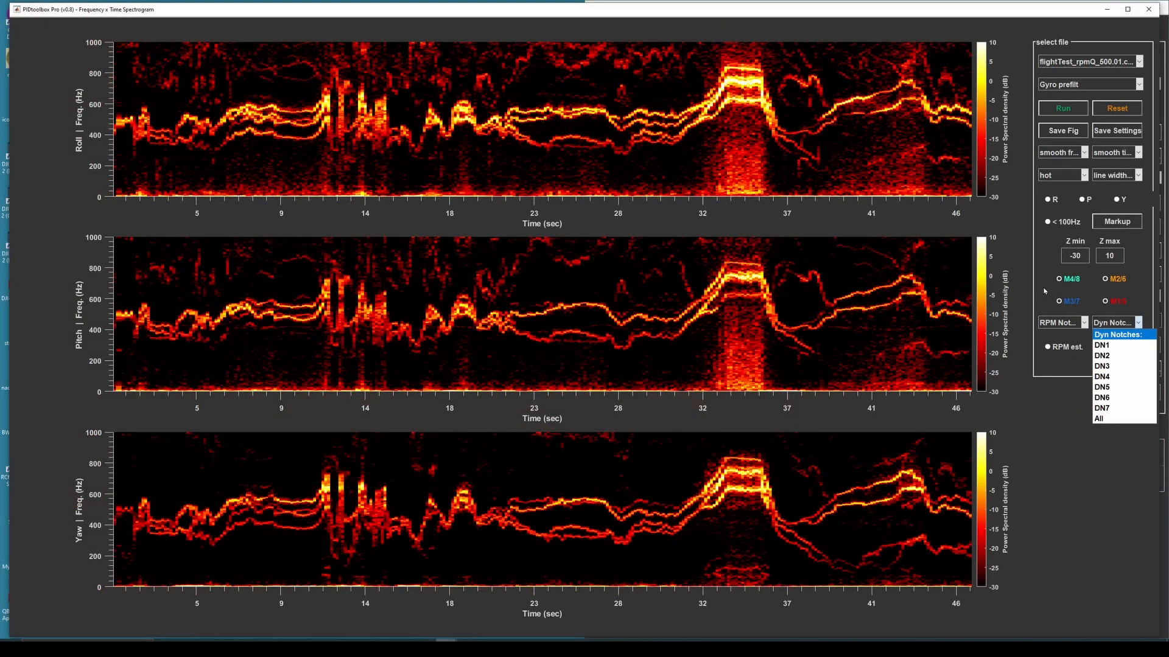
pyautogui.click(938, 393)
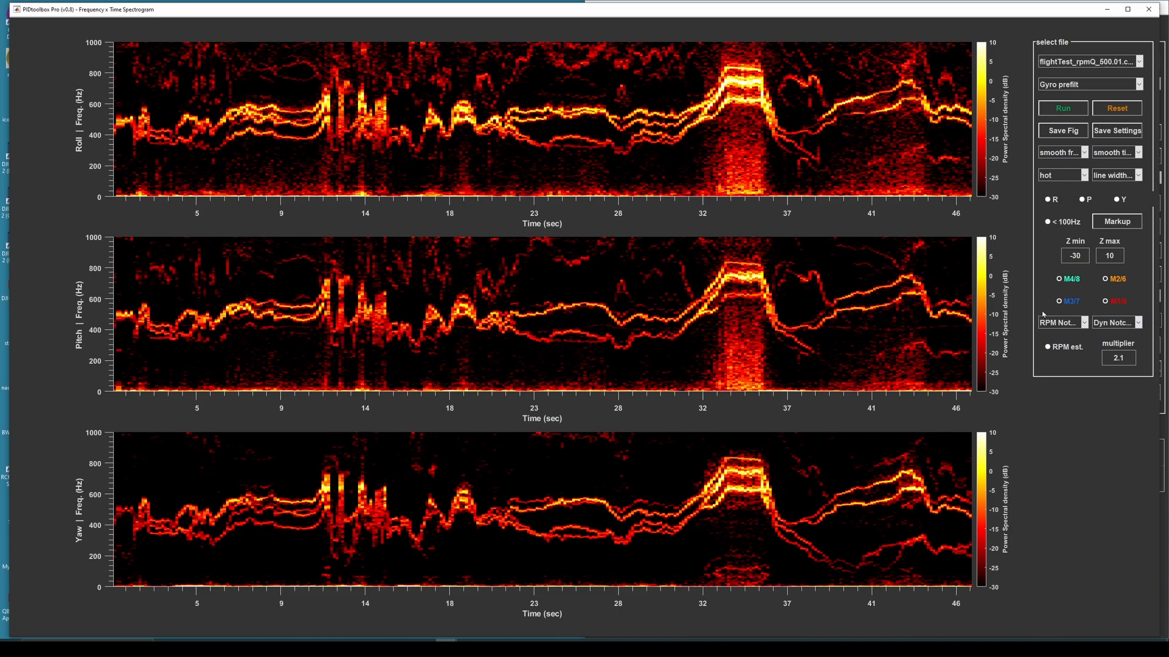
pyautogui.click(1084, 323)
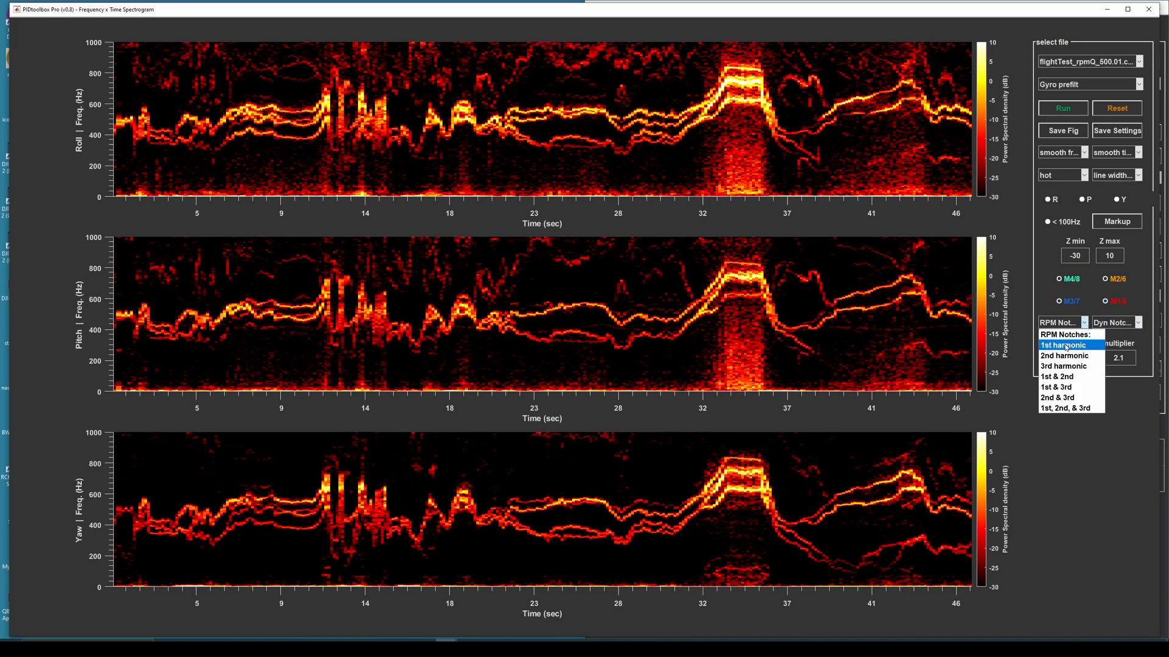
pyautogui.click(1066, 346)
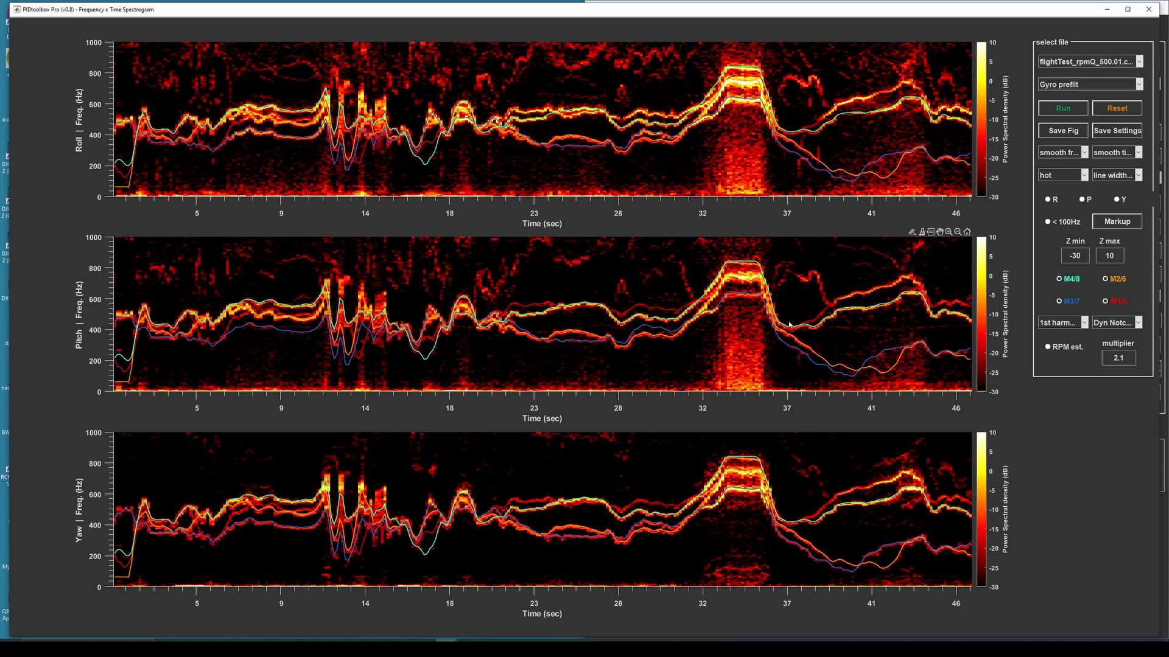
pyautogui.click(1084, 323)
pyautogui.click(1054, 359)
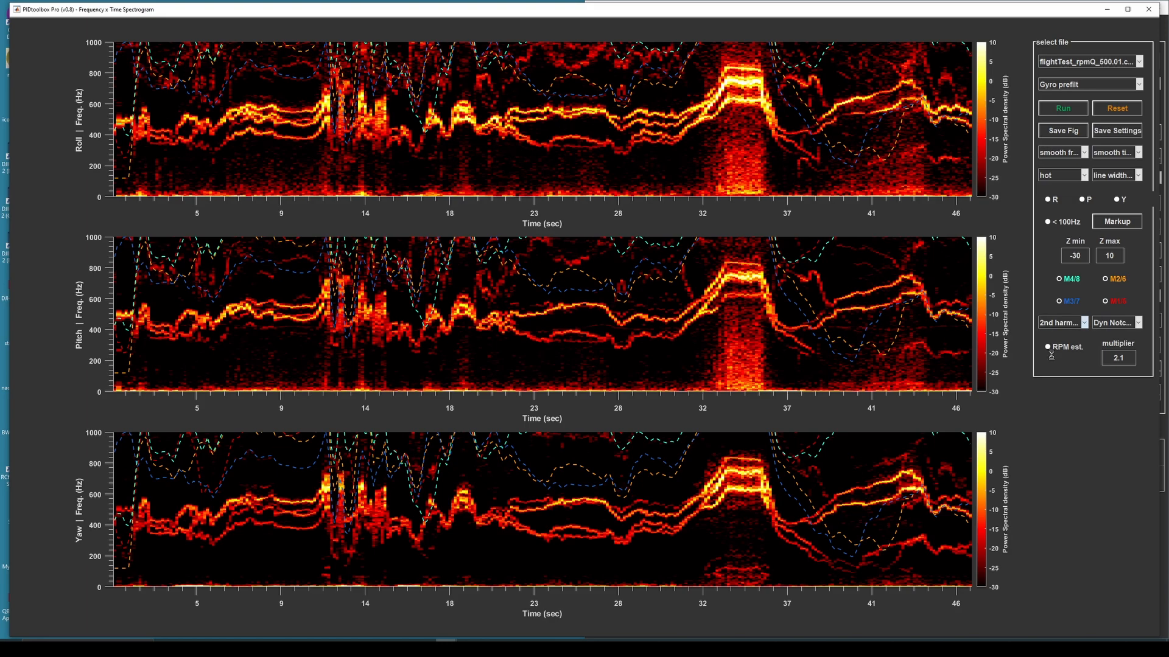
pyautogui.click(1084, 323)
pyautogui.click(1053, 371)
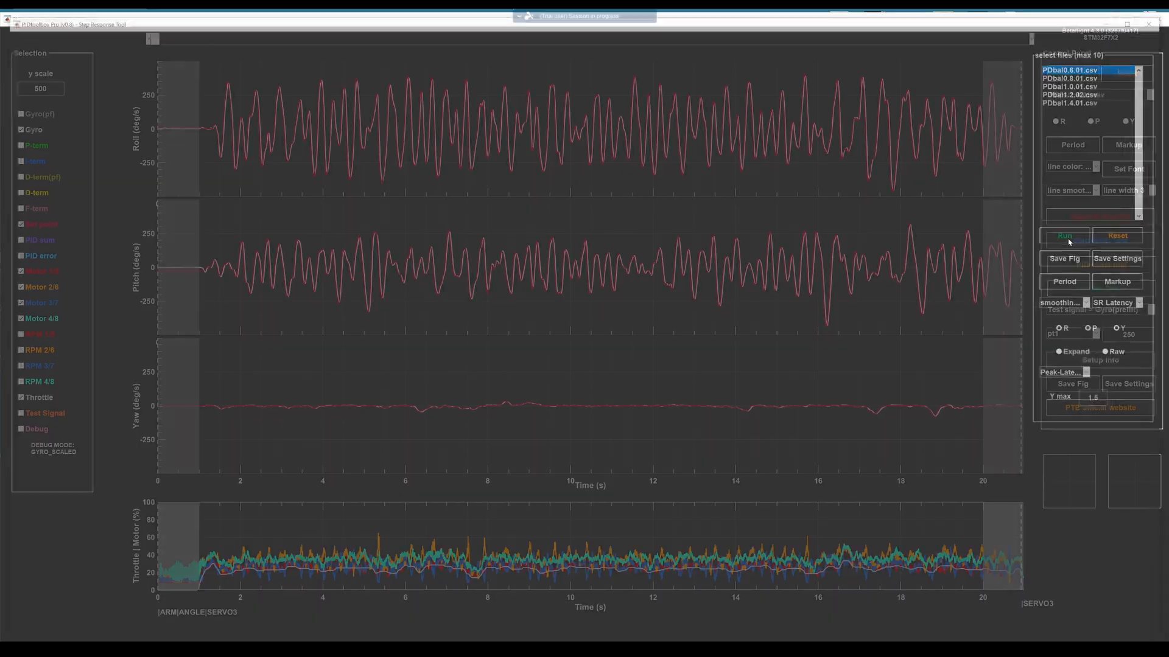
# Step: Open the Step Response Tool and run it on all five PDbal logs, from PDbal0.6.01.csv to PDbal1.4.01.csv
pyautogui.click(981, 154)
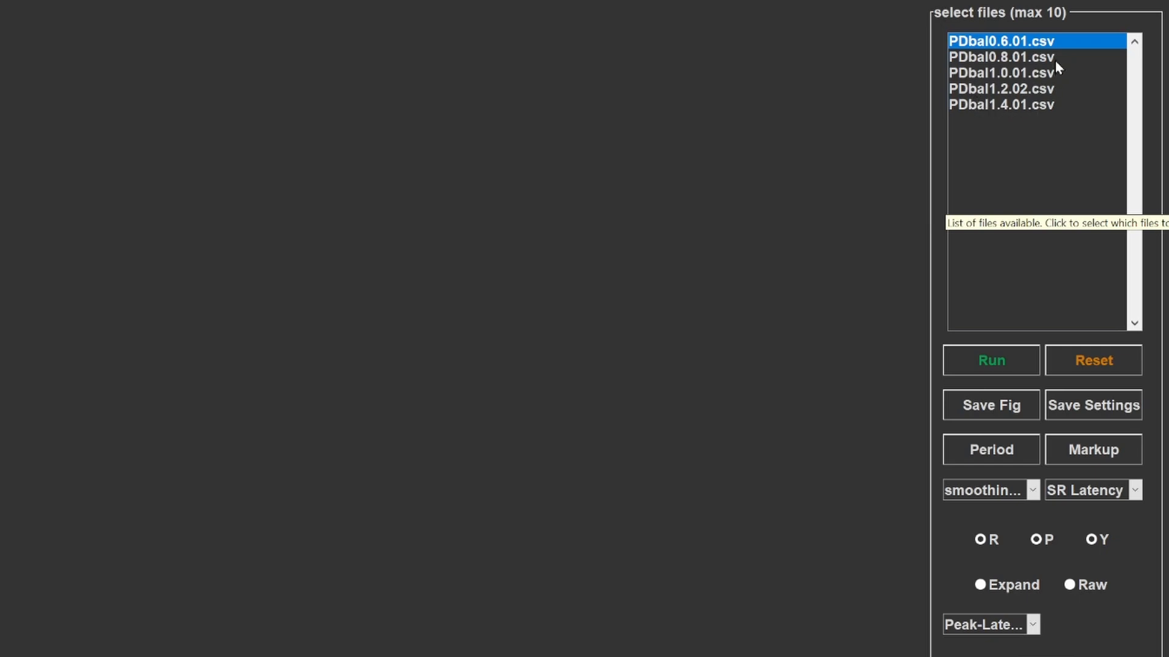
pyautogui.keyDown('ctrl'); pyautogui.click(1004, 58); pyautogui.keyUp('ctrl')
pyautogui.keyDown('ctrl'); pyautogui.click(1003, 73); pyautogui.keyUp('ctrl')
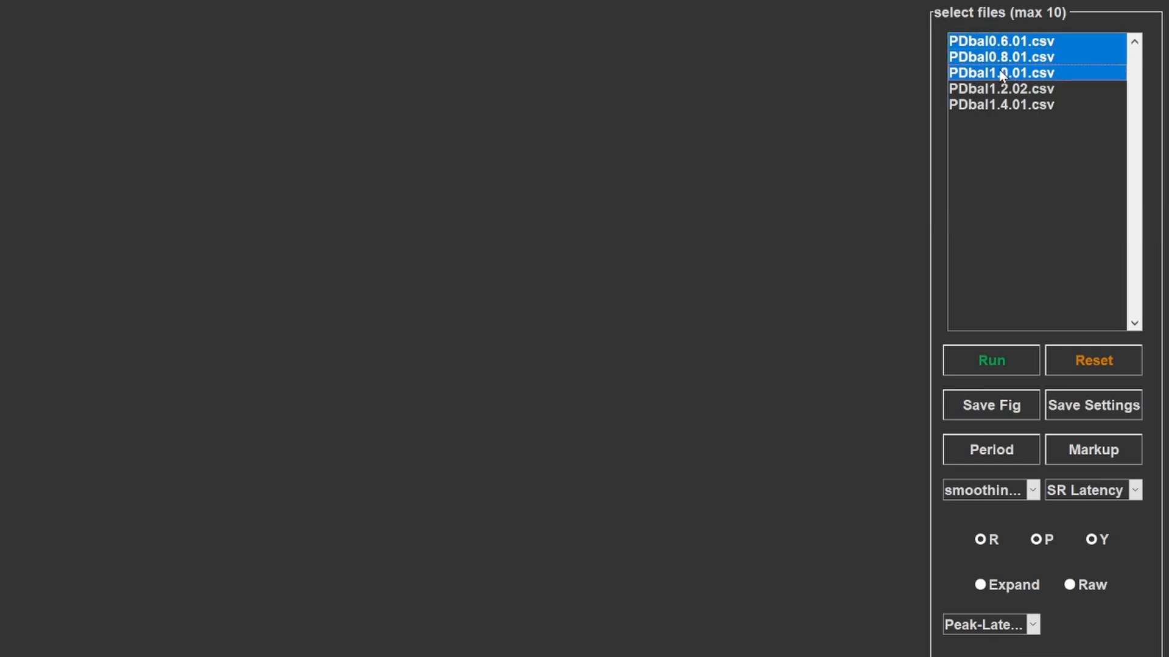
pyautogui.keyDown('ctrl'); pyautogui.click(999, 89); pyautogui.keyUp('ctrl')
pyautogui.keyDown('ctrl'); pyautogui.click(995, 104); pyautogui.keyUp('ctrl')
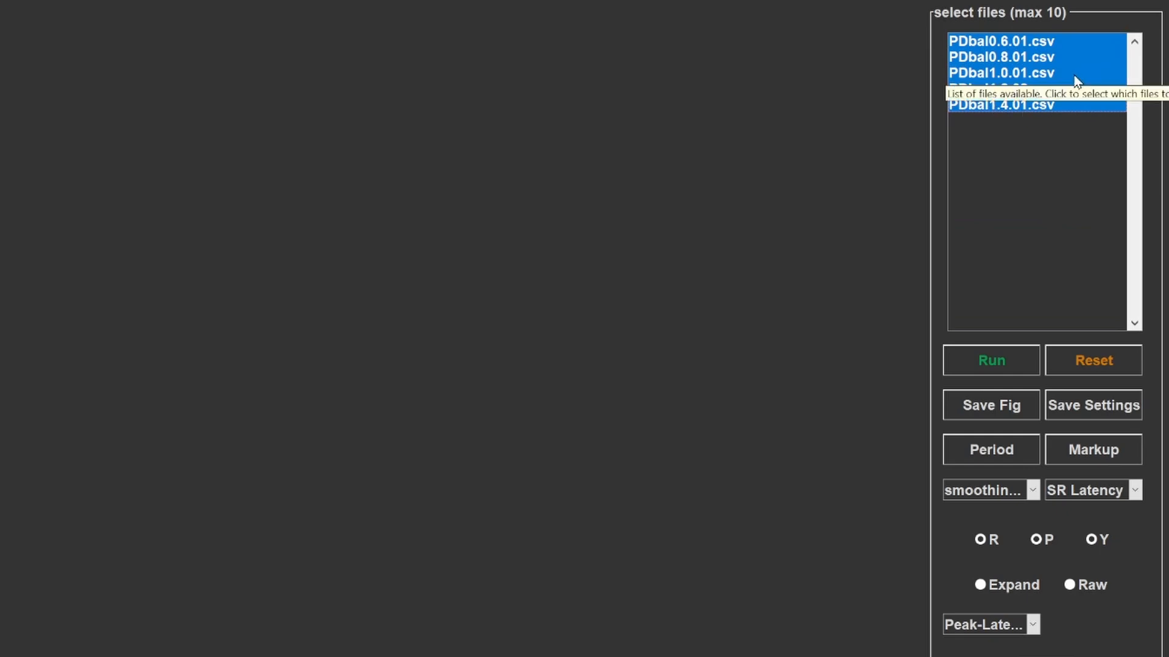
pyautogui.moveTo(1043, 42); pyautogui.dragTo(1026, 108)
pyautogui.click(994, 370)
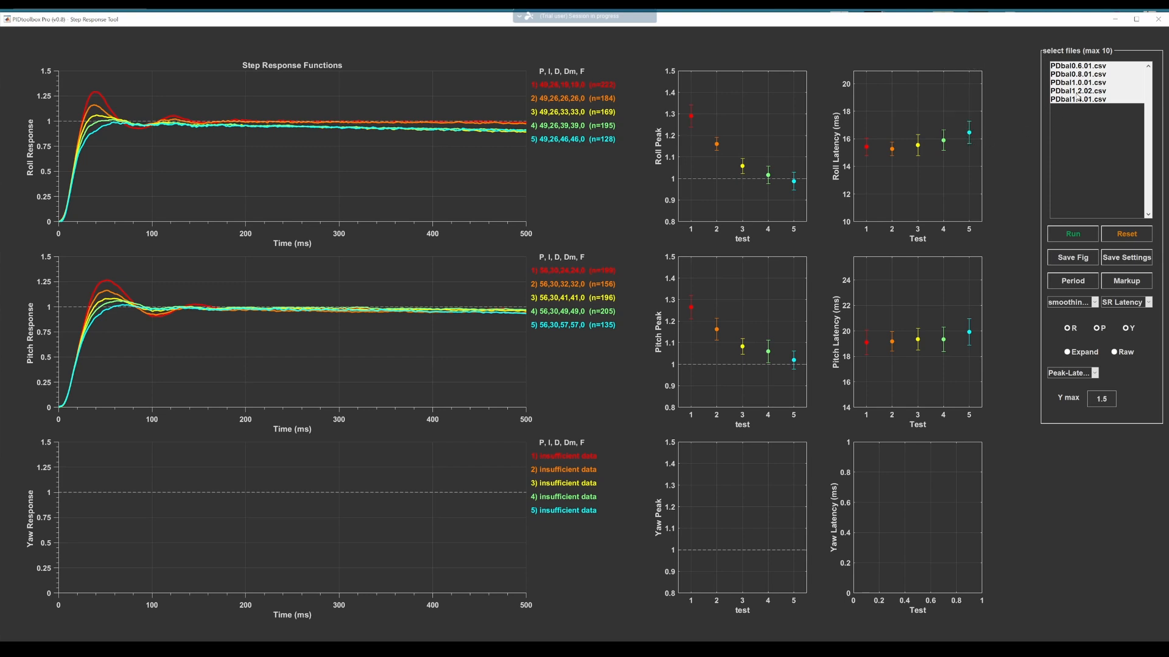
# Step: Reset the step response plots and add the five PDbal logs one at a time, from PDbal0.6.01.csv to PDbal1.4.01.csv
pyautogui.click(1088, 67)
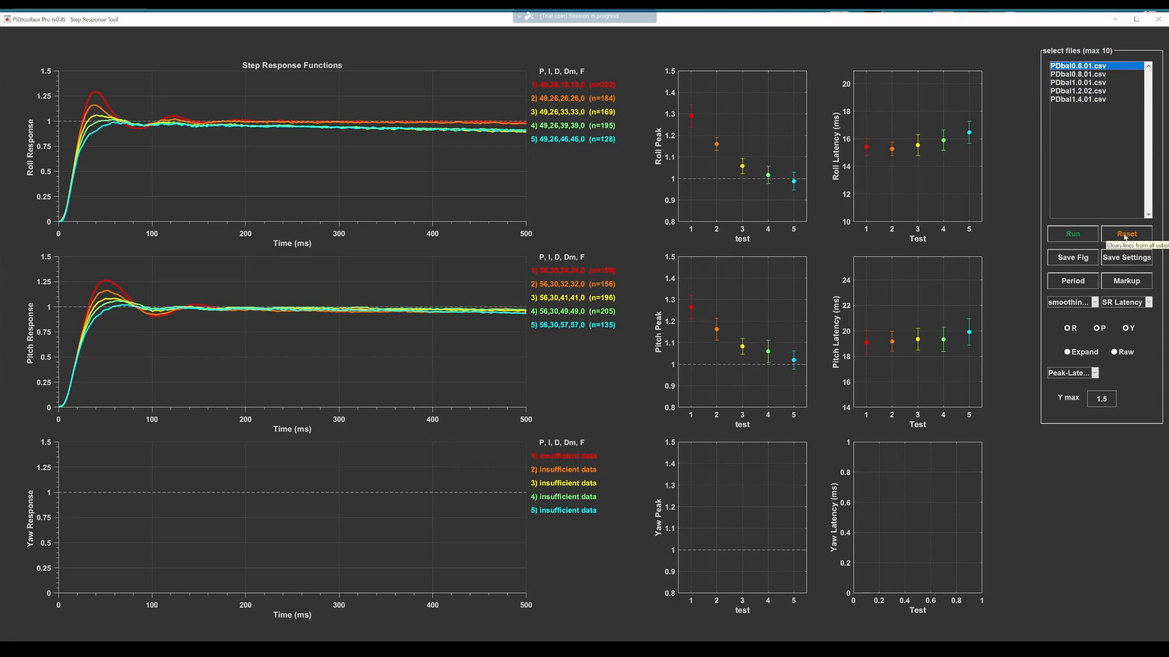
pyautogui.click(1125, 235)
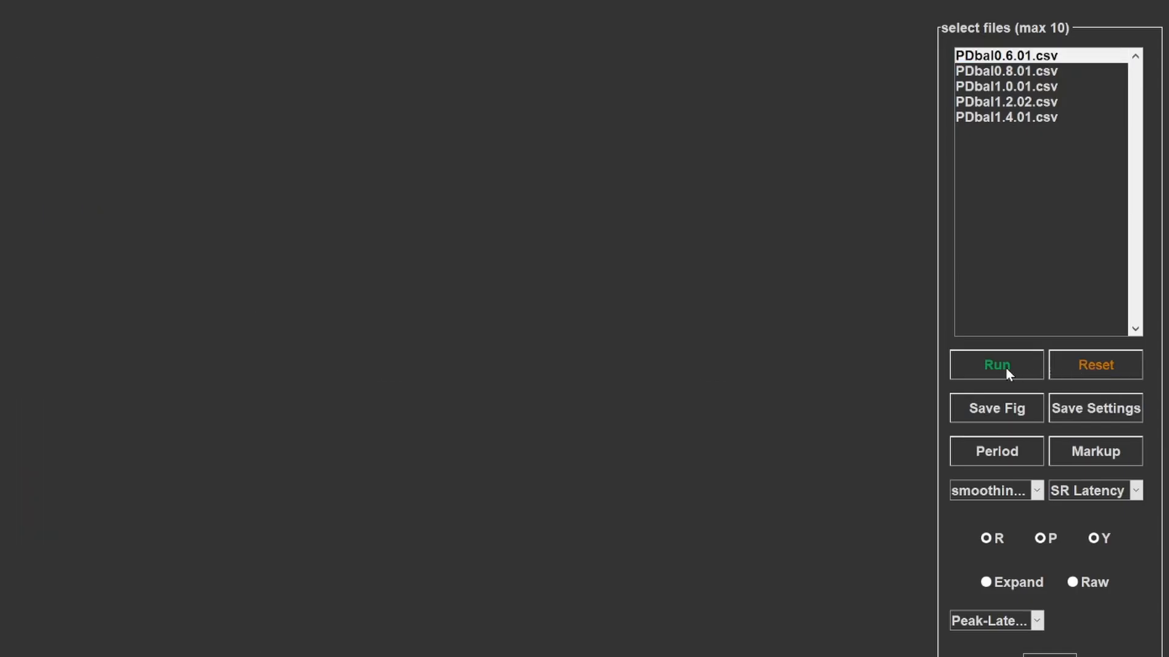
pyautogui.click(1005, 368)
pyautogui.click(1020, 70)
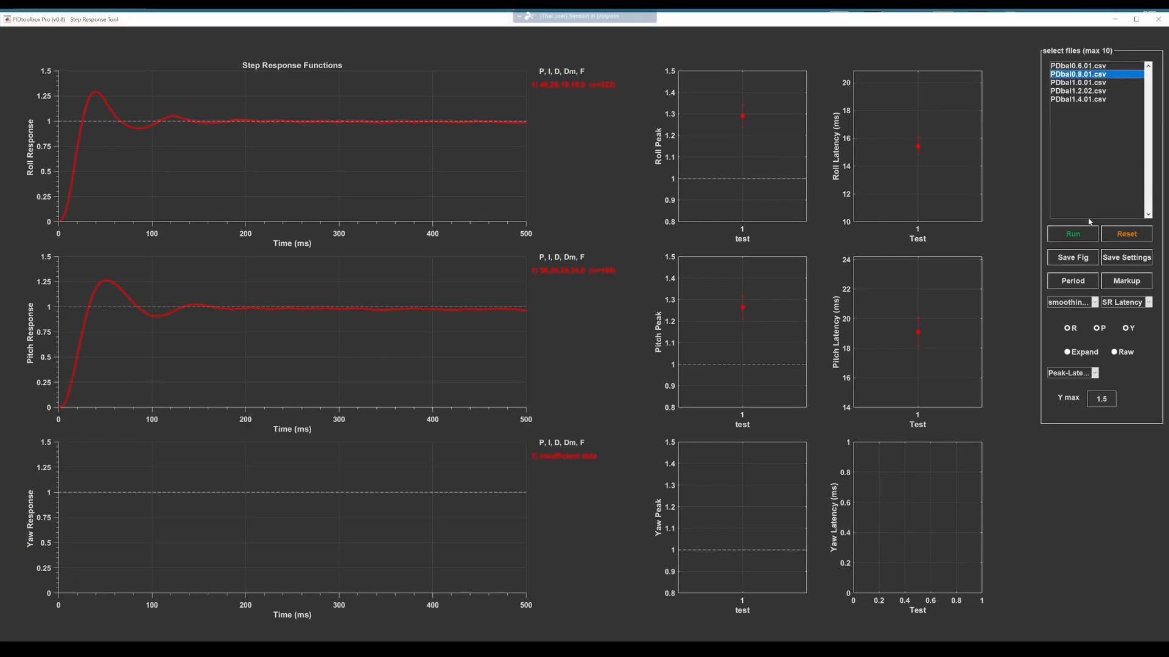
pyautogui.click(1073, 235)
pyautogui.click(1086, 84)
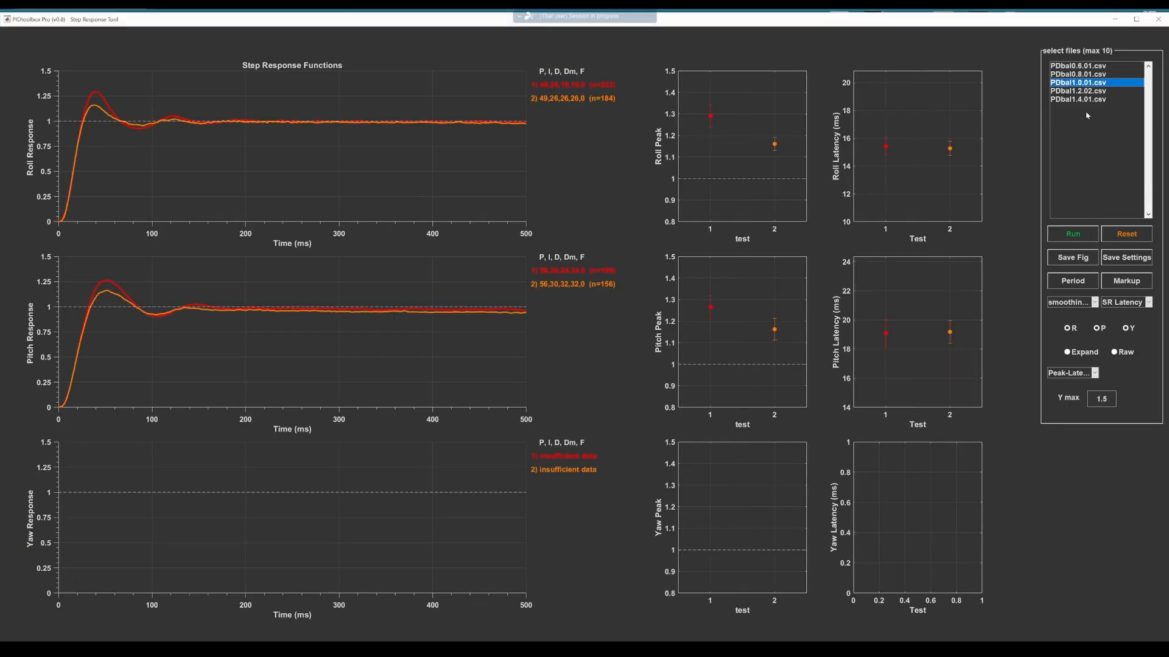
pyautogui.click(1073, 234)
pyautogui.click(1082, 91)
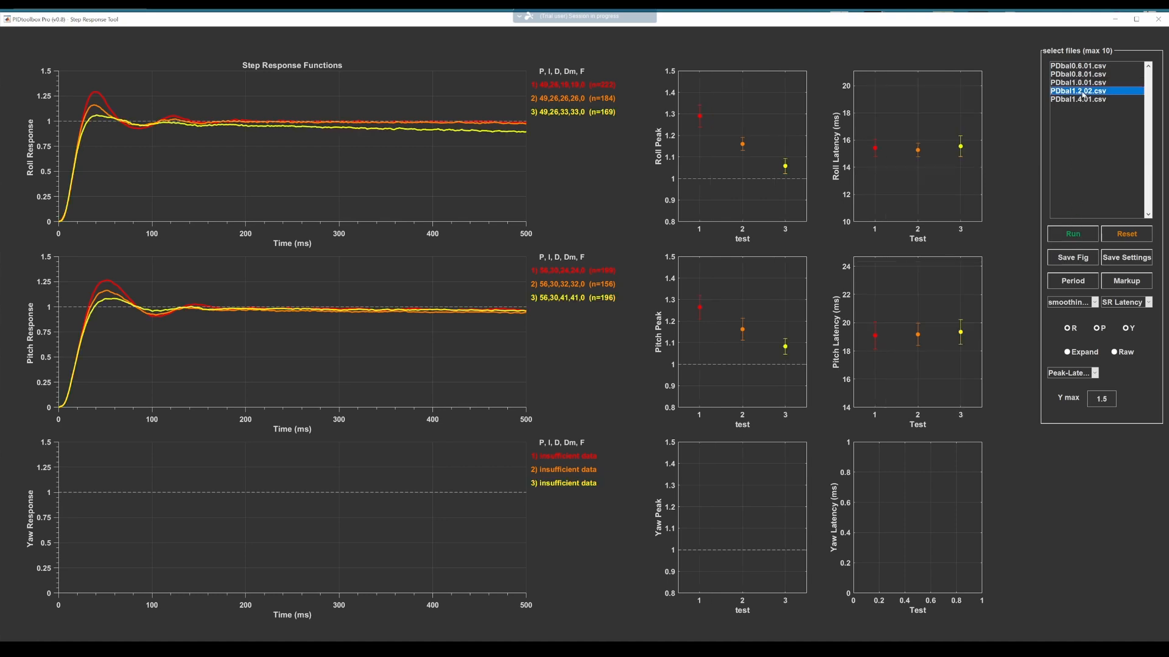
pyautogui.click(1074, 234)
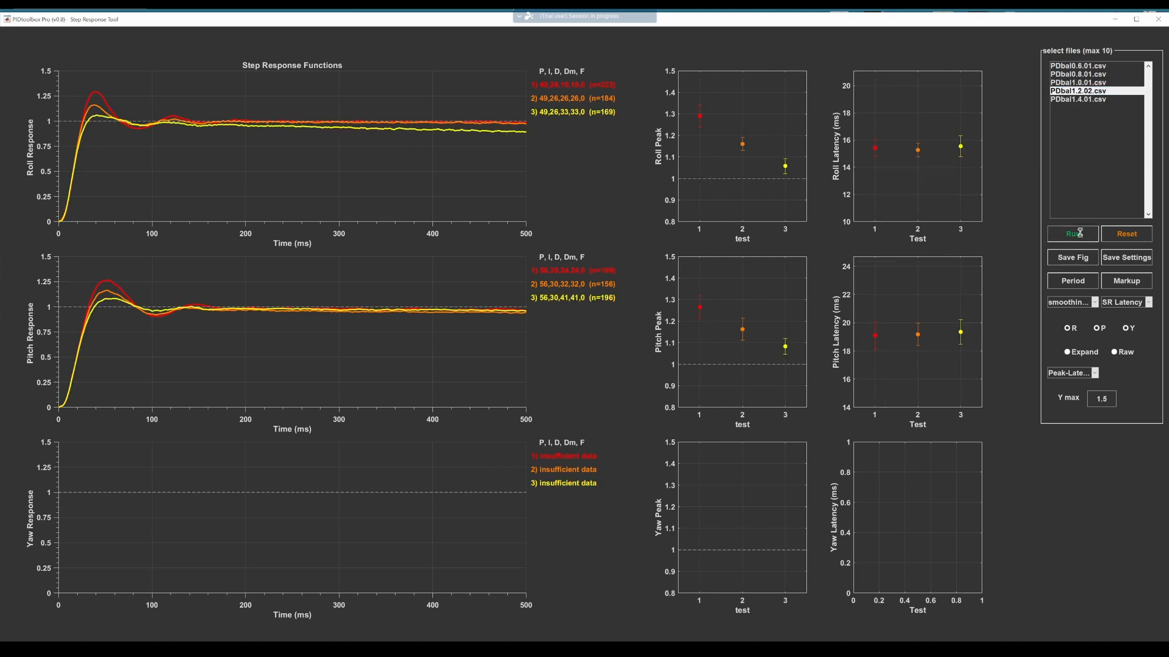
pyautogui.click(1086, 99)
pyautogui.click(1075, 235)
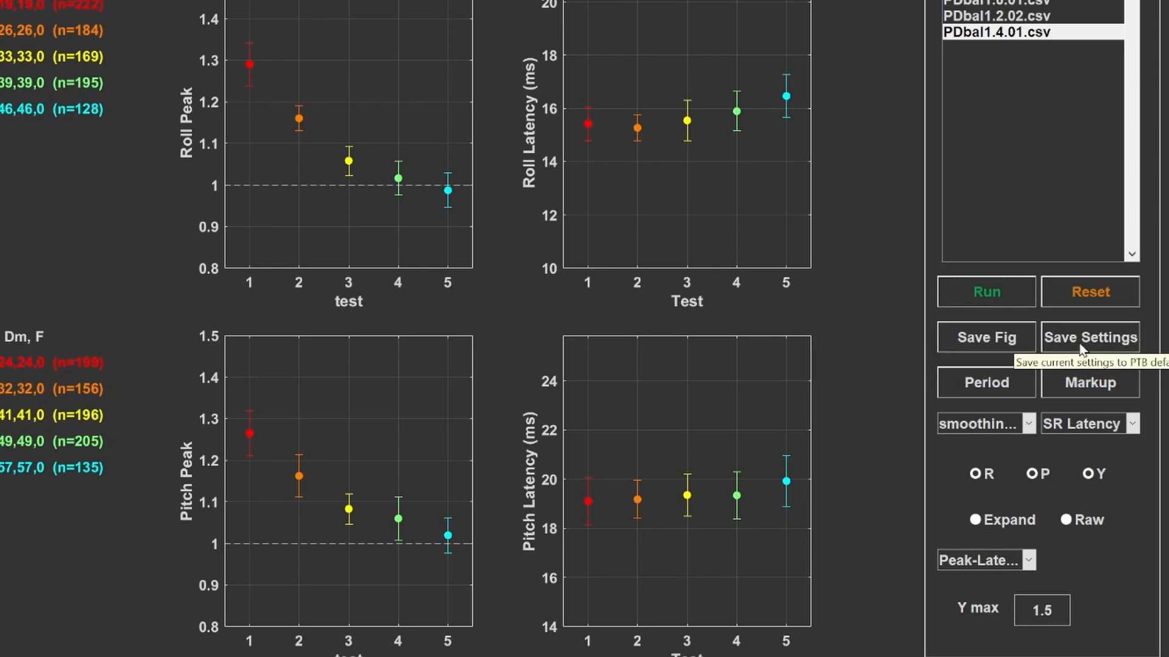
# Step: Measure a period on the roll step response, starting at about 100 ms and ending at about 140 ms
pyautogui.click(986, 383)
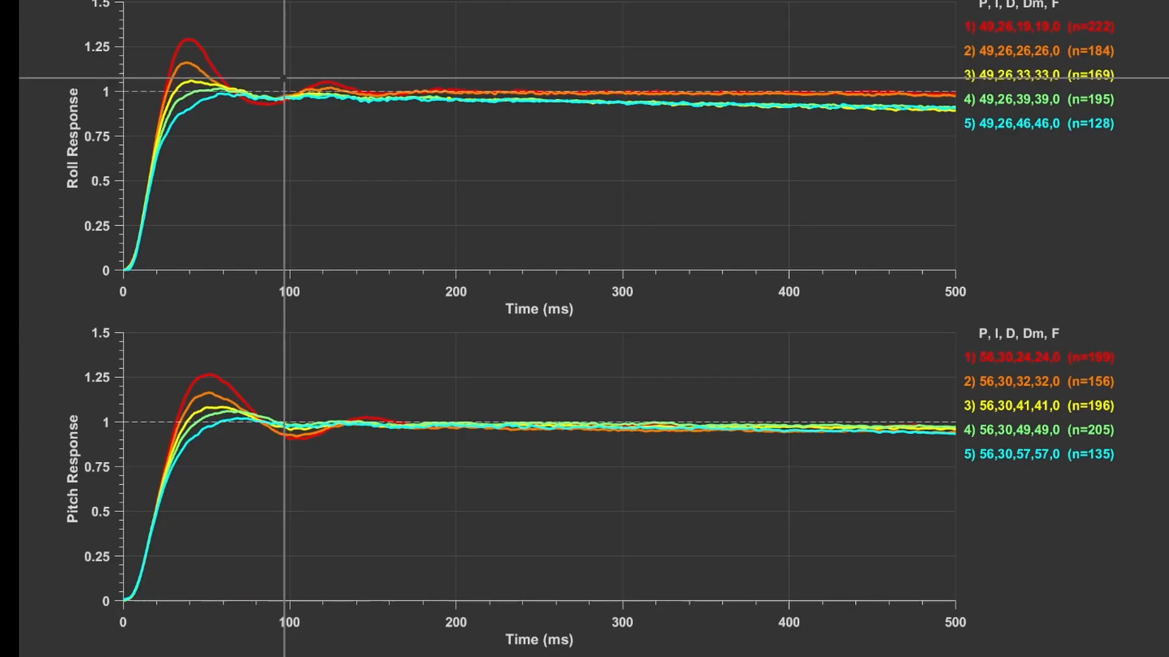
pyautogui.click(287, 78)
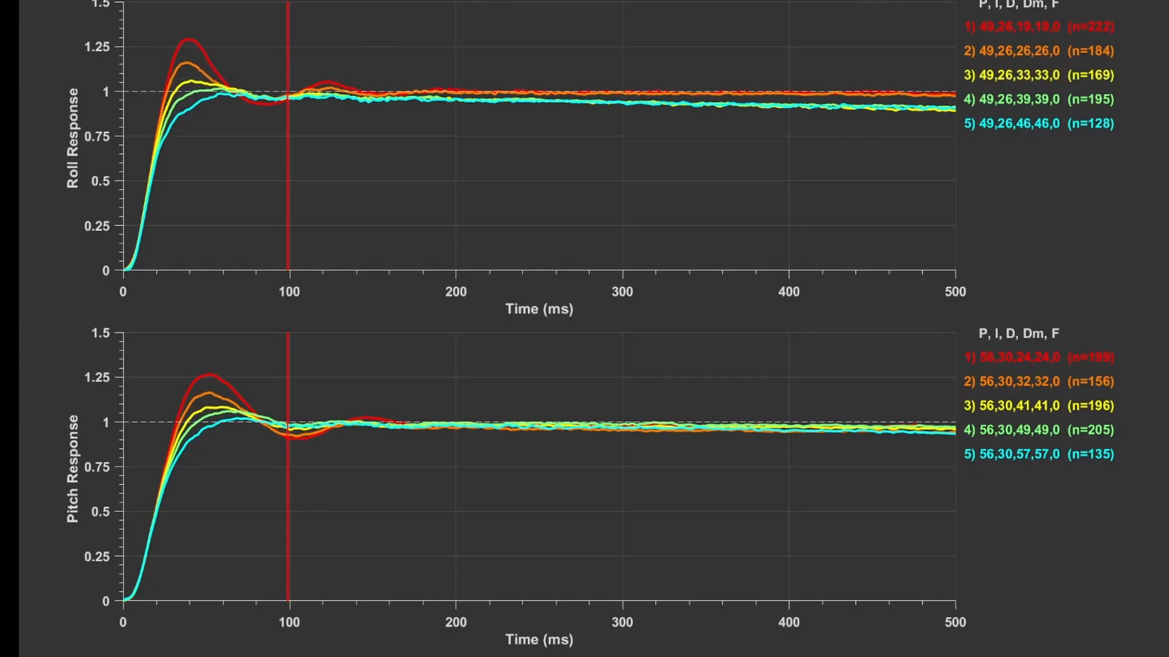
pyautogui.click(357, 74)
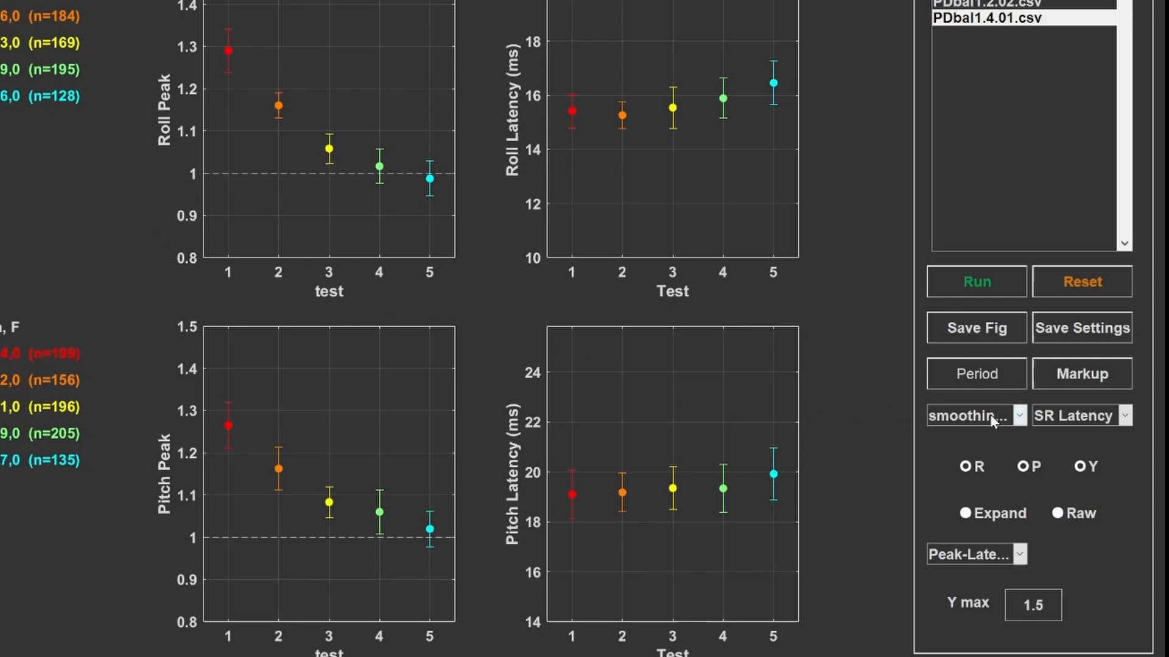
# Step: Set the step response smoothing to medium
pyautogui.click(1020, 417)
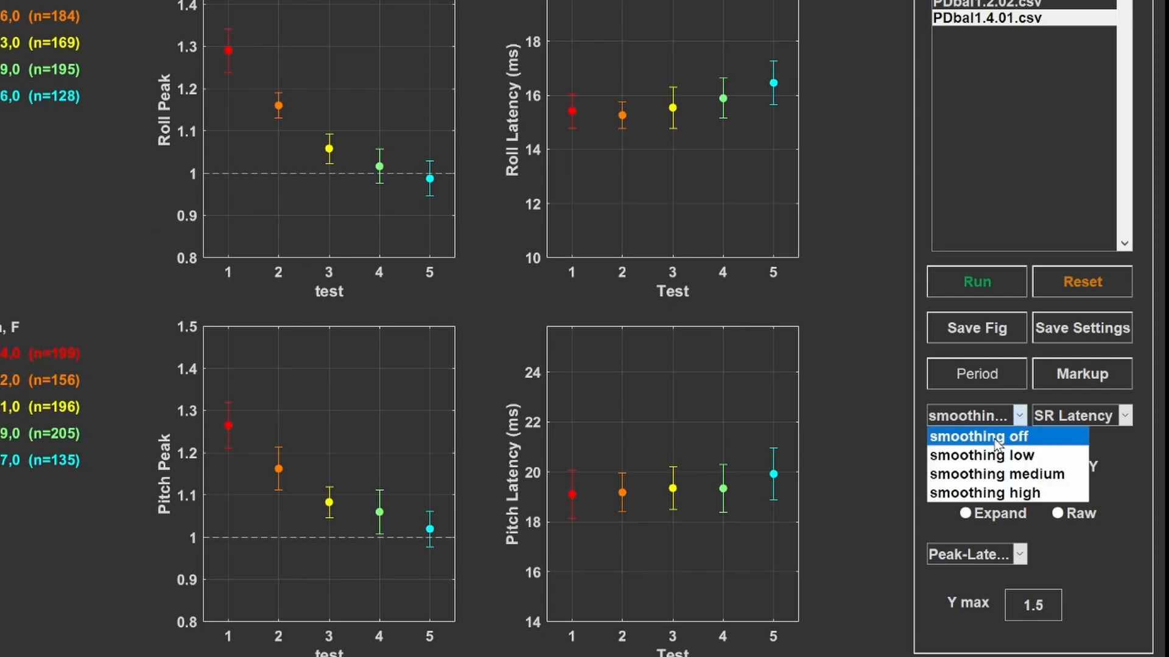
pyautogui.click(1016, 476)
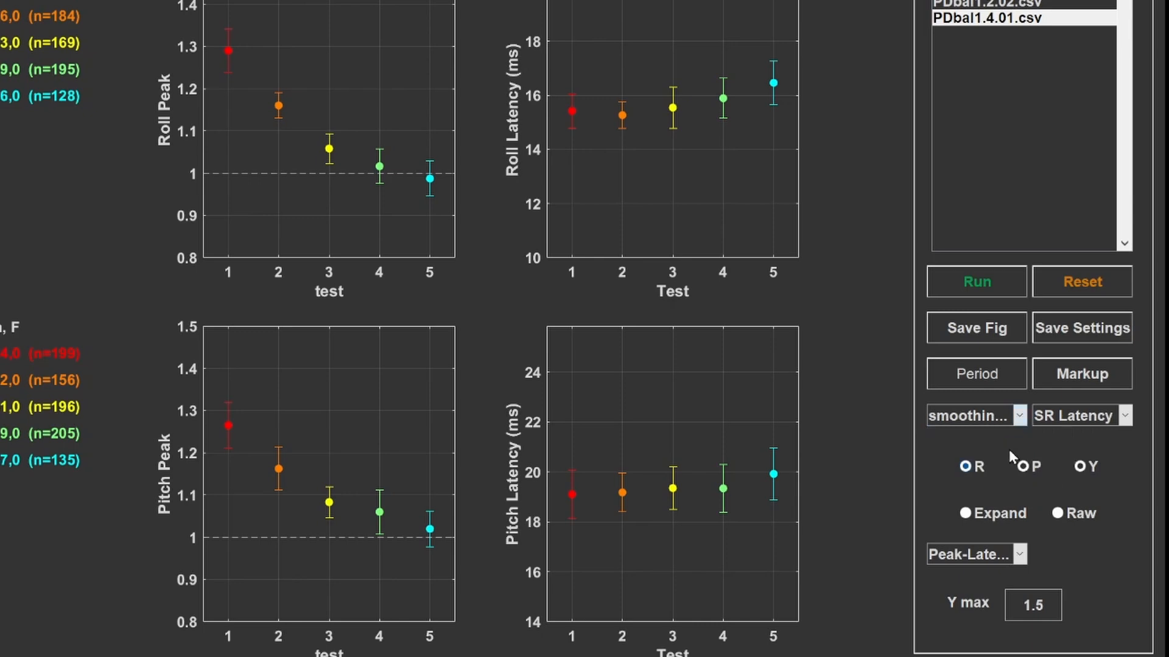
pyautogui.click(1019, 417)
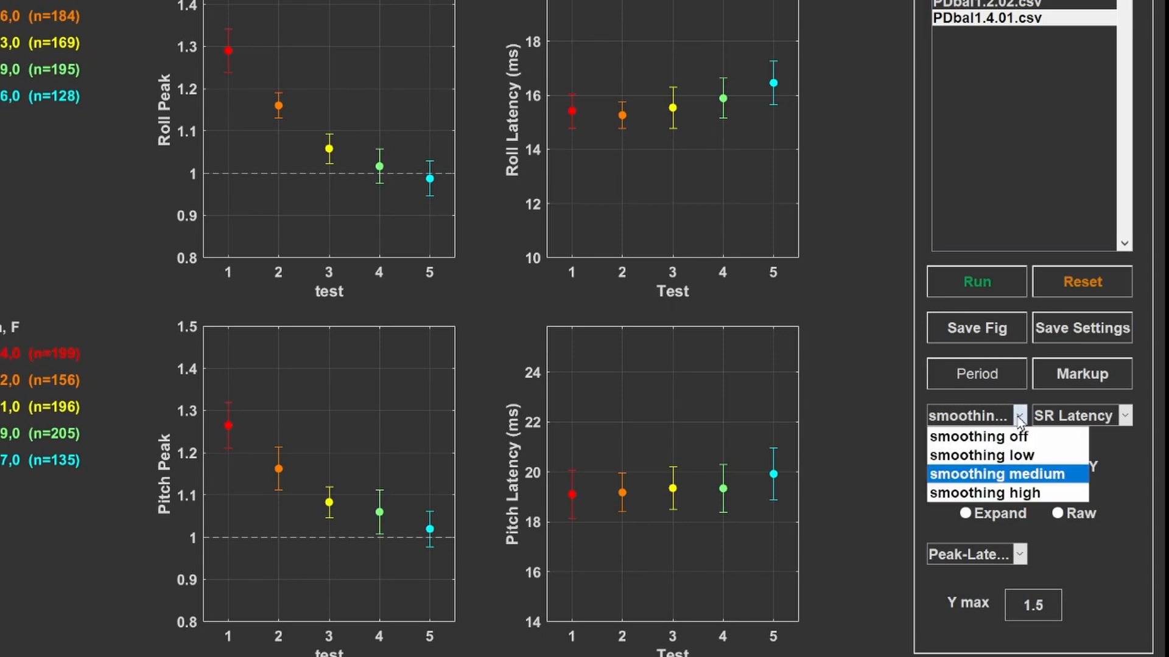
# Step: Rerun the PDbal step responses with Xcorr Latency, and switch the latency calculation back to SR Latency
pyautogui.click(1125, 417)
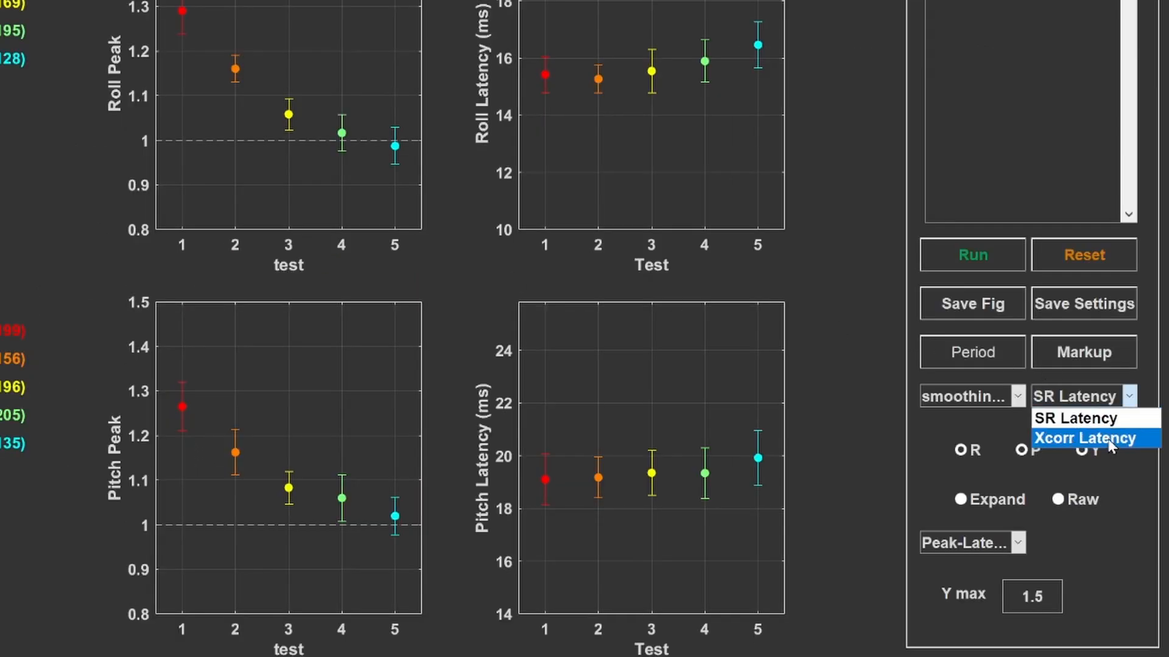
pyautogui.click(1074, 440)
pyautogui.click(982, 257)
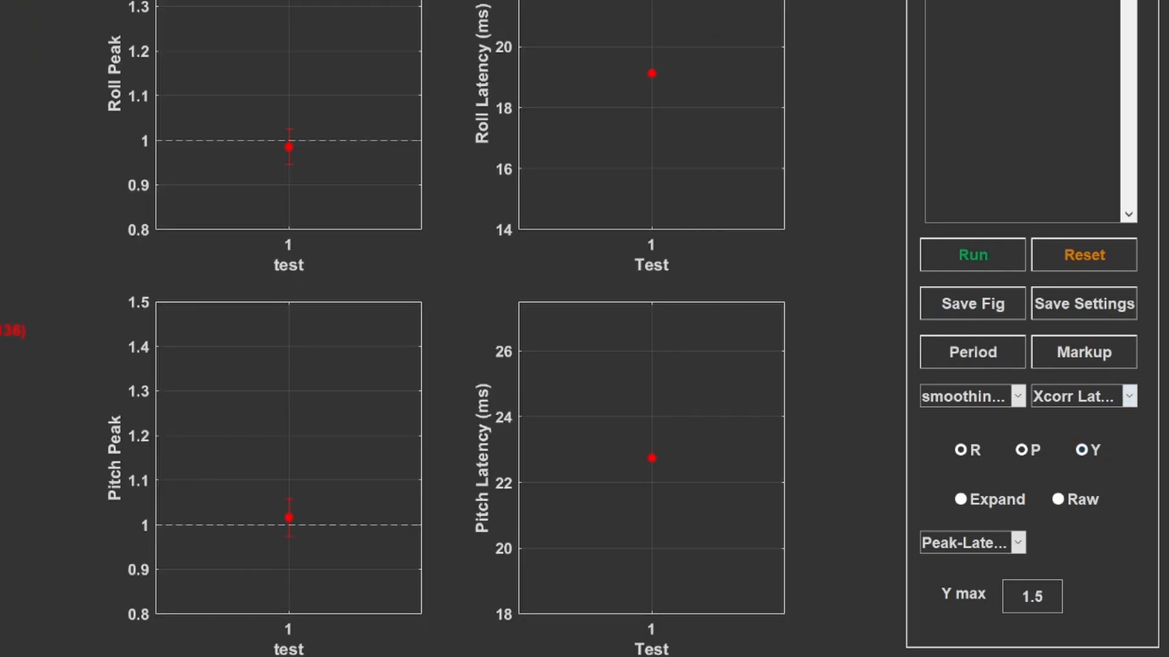
pyautogui.click(976, 246)
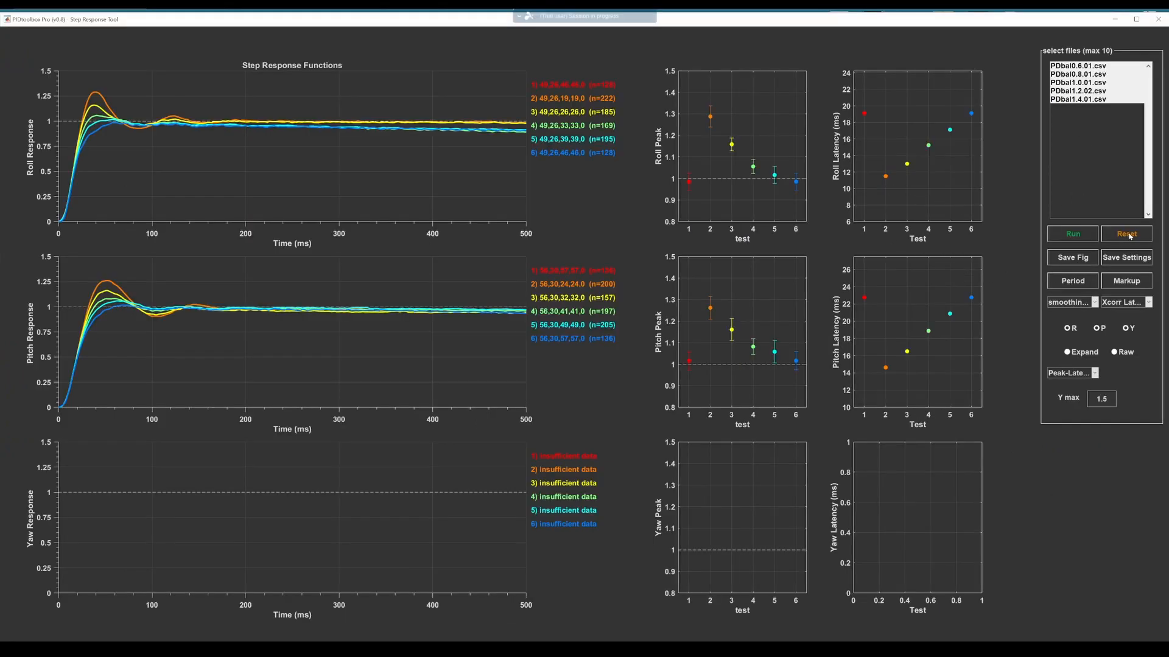
pyautogui.click(1133, 306)
pyautogui.click(1120, 314)
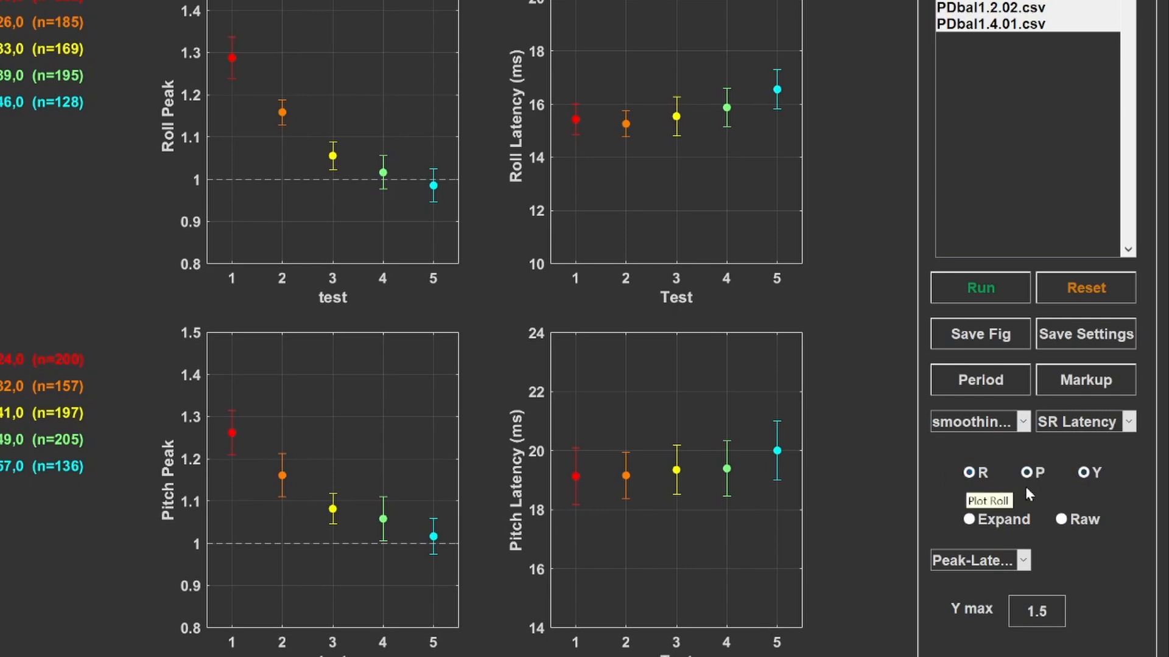
# Step: View the step responses in a single expanded plot and as raw traces, restoring the standard averaged layout after each
pyautogui.click(969, 520)
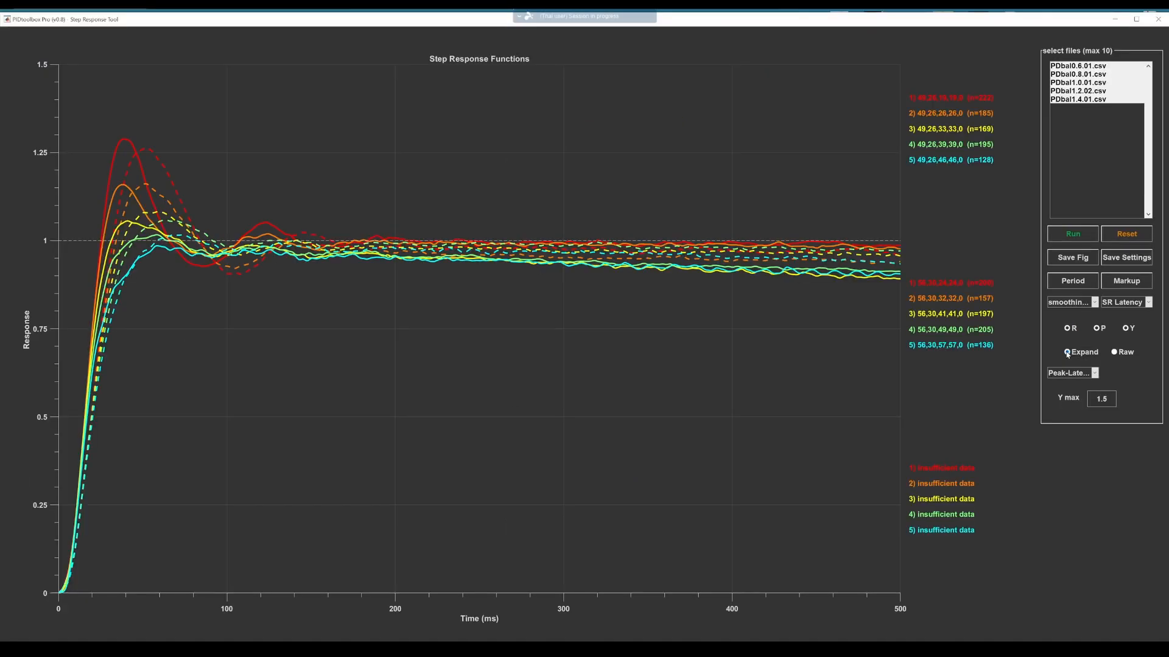
pyautogui.click(1066, 354)
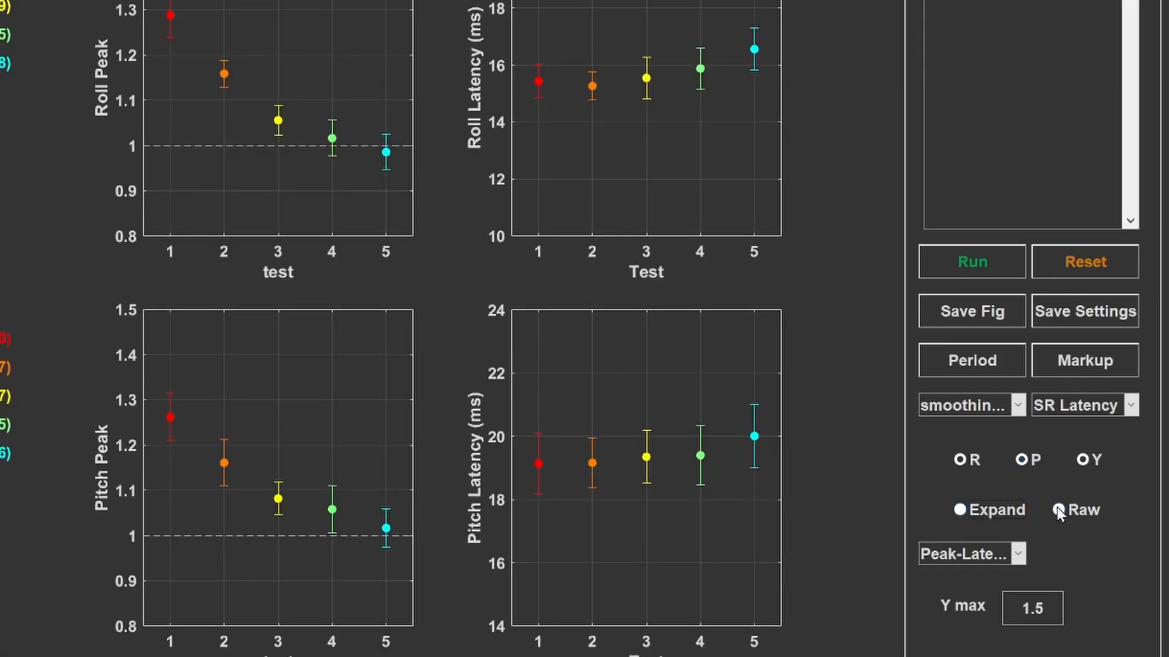
pyautogui.click(1059, 511)
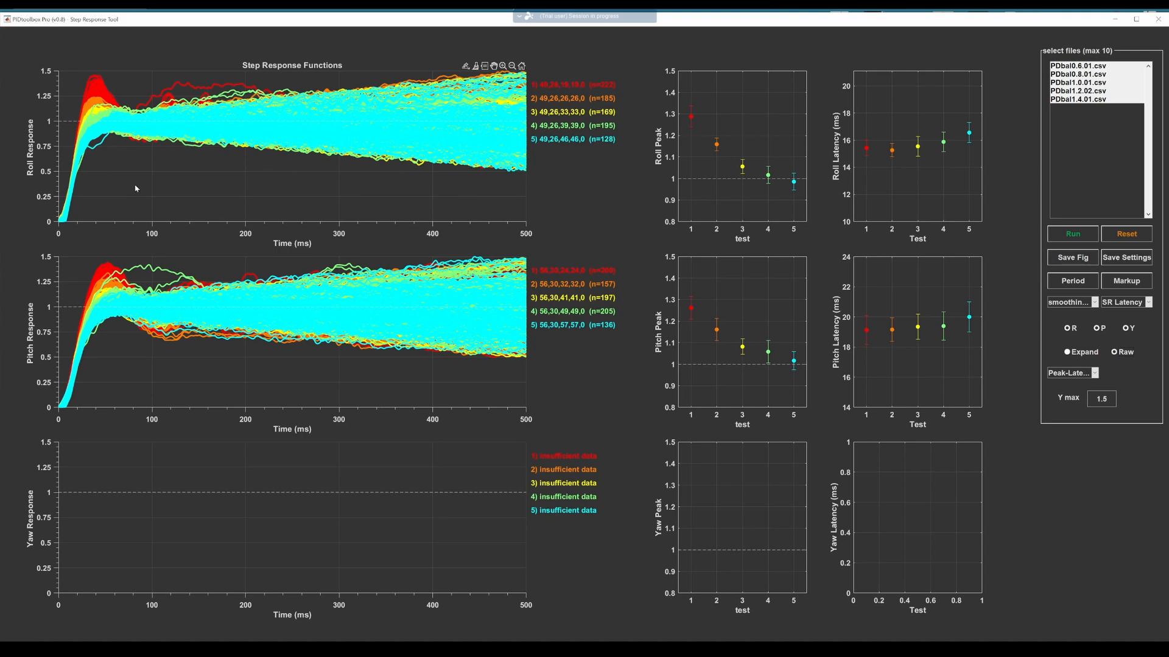
pyautogui.click(1124, 352)
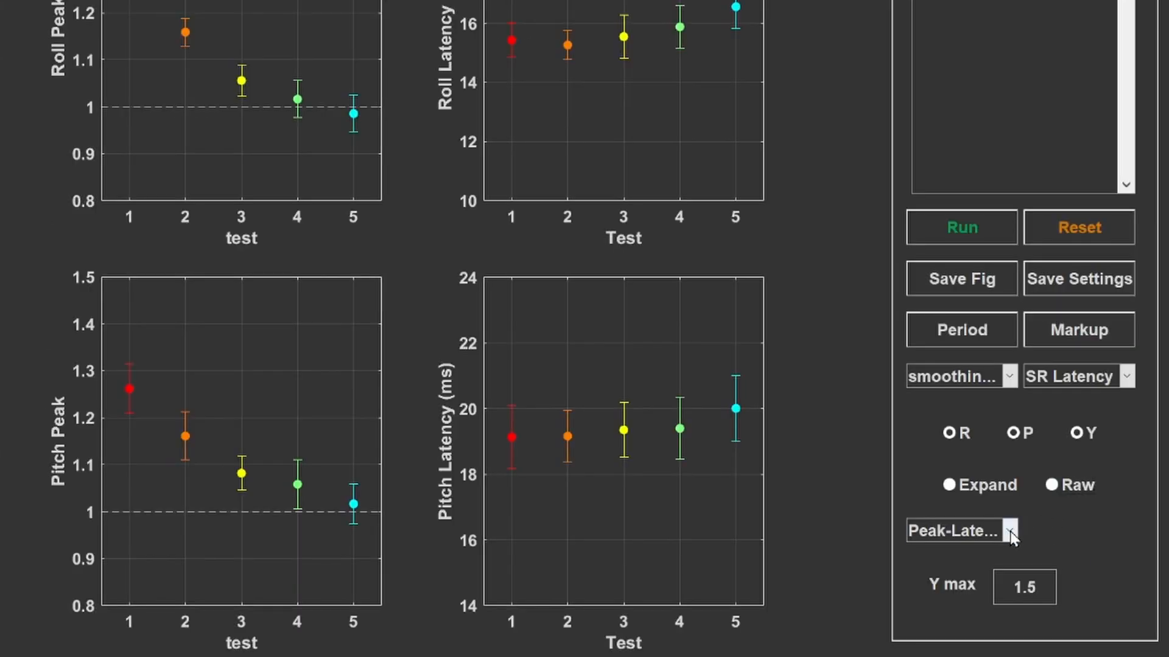
# Step: Switch the Peak-Latency Plots to BF sliders, and open the PID slider tool from the main log viewer
pyautogui.click(1010, 530)
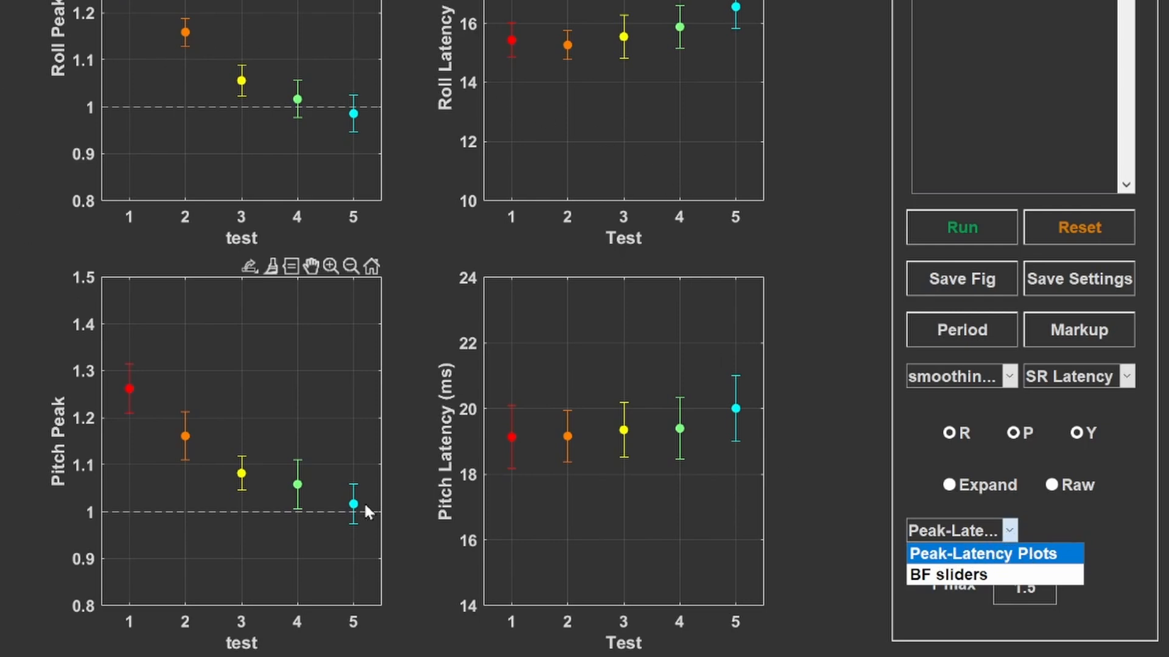
pyautogui.click(968, 575)
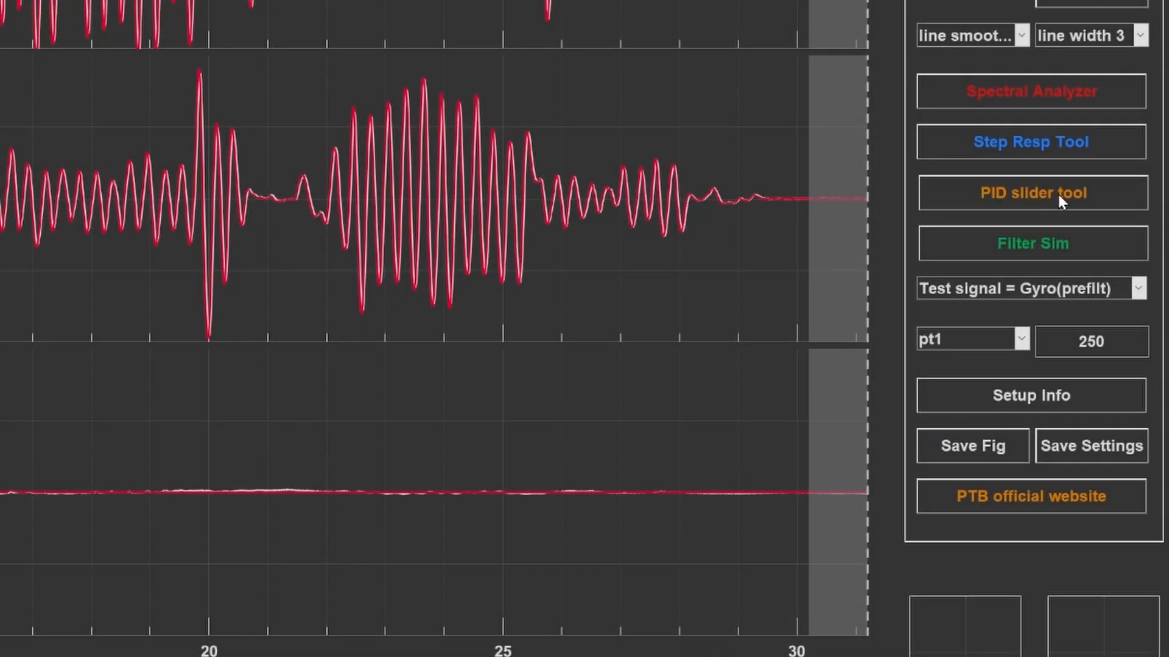
pyautogui.click(1030, 192)
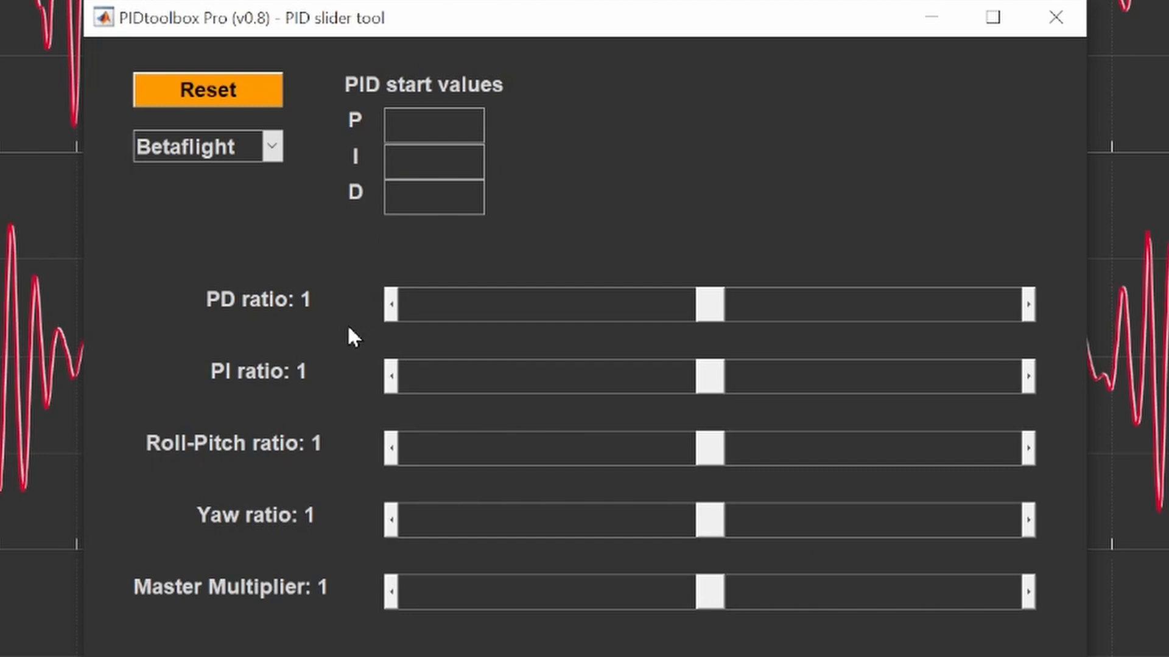
# Step: Load the default PID start values for INAV and FETTEC in turn, and switch the firmware selection to KISS_ULTRA
pyautogui.click(271, 149)
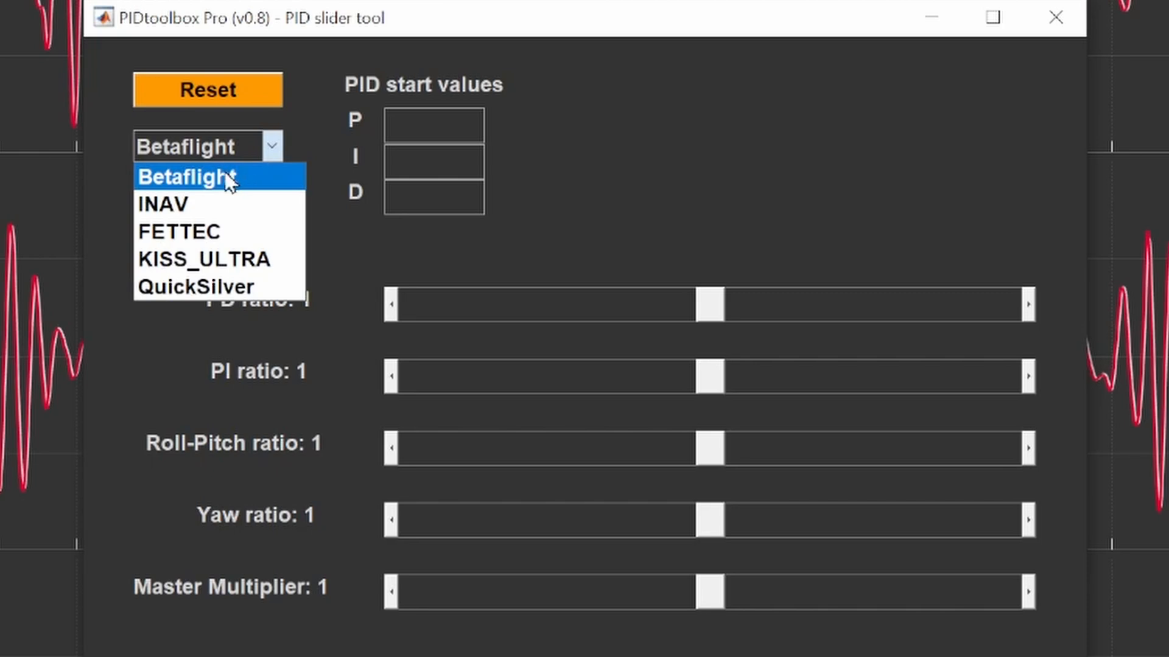
pyautogui.click(194, 201)
pyautogui.click(272, 149)
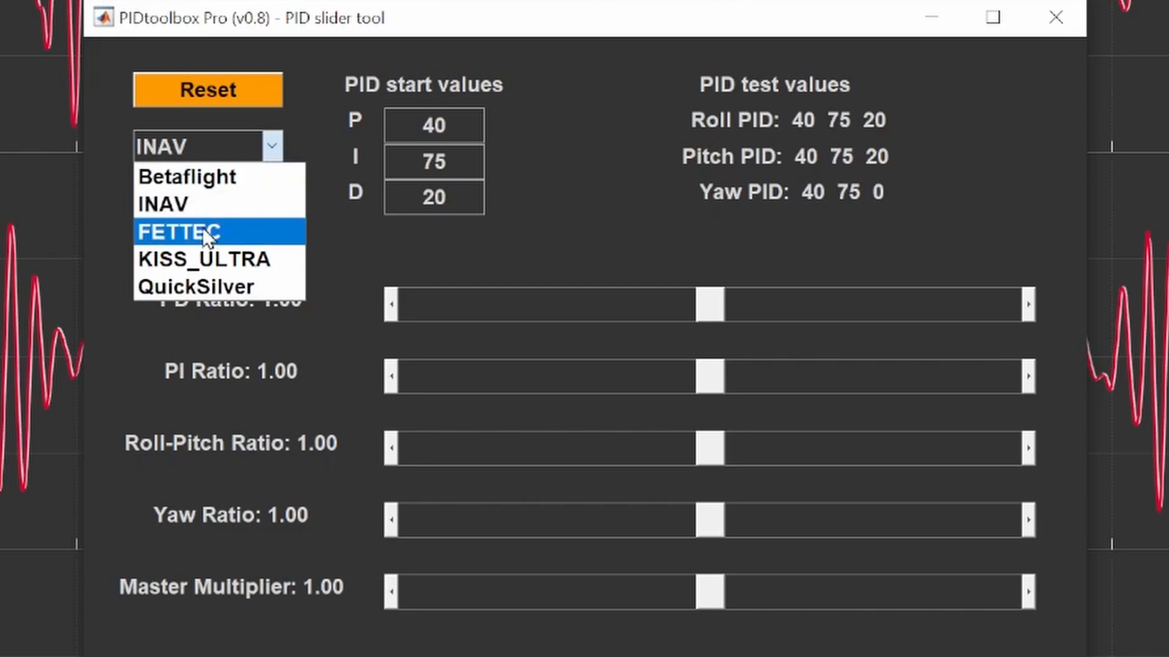
pyautogui.click(202, 227)
pyautogui.click(273, 160)
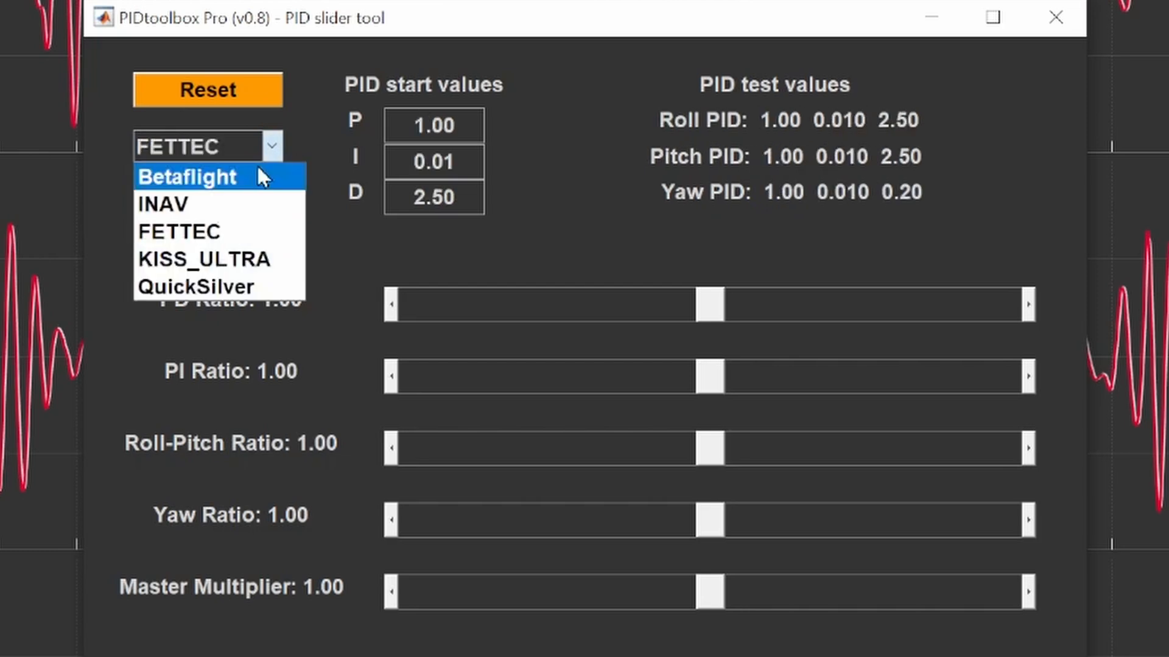
pyautogui.click(213, 264)
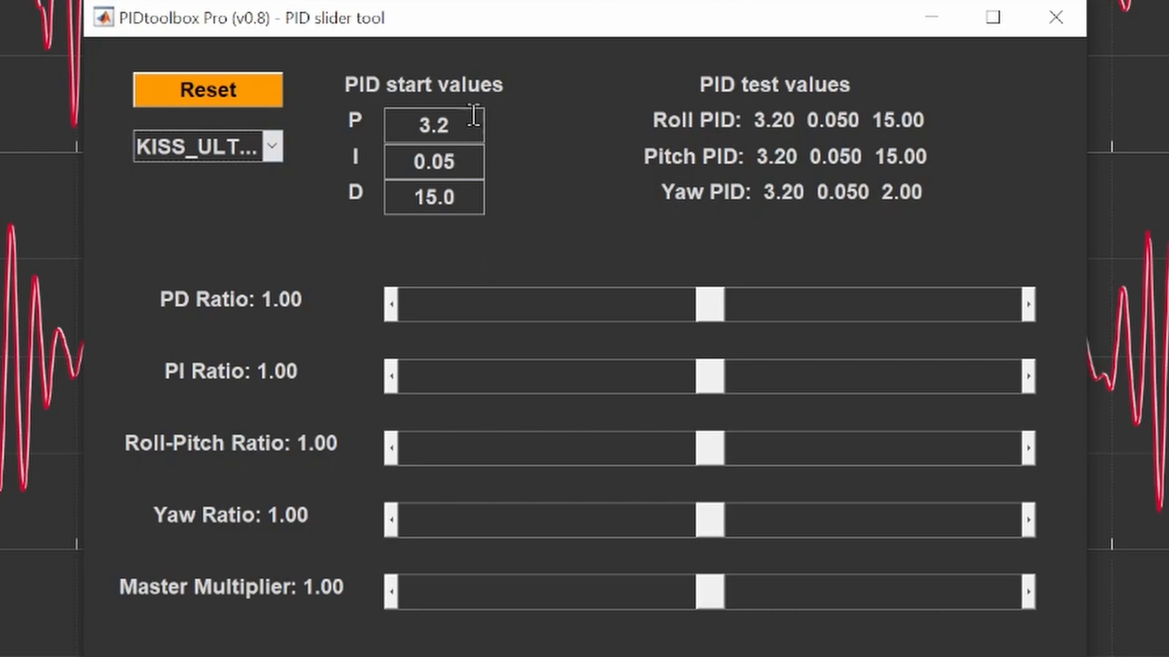
# Step: Set the P start value to 4, keeping KISS_ULTRA as the firmware
pyautogui.moveTo(459, 122); pyautogui.dragTo(405, 122)
pyautogui.write('3')
pyautogui.press('BackSpace')
pyautogui.write('4')
pyautogui.press('Tab')
pyautogui.click(272, 146)
# Step: Try lower and higher PD Ratio values, and set the PD Ratio to 1.35
pyautogui.moveTo(716, 316); pyautogui.dragTo(787, 309)
pyautogui.click(644, 309)
pyautogui.click(641, 308)
pyautogui.click(622, 308)
pyautogui.click(594, 307)
pyautogui.click(573, 306)
pyautogui.click(548, 305)
pyautogui.click(724, 310)
pyautogui.click(761, 312)
pyautogui.click(782, 317)
pyautogui.click(794, 319)
pyautogui.click(812, 321)
pyautogui.click(831, 319)
pyautogui.click(851, 314)
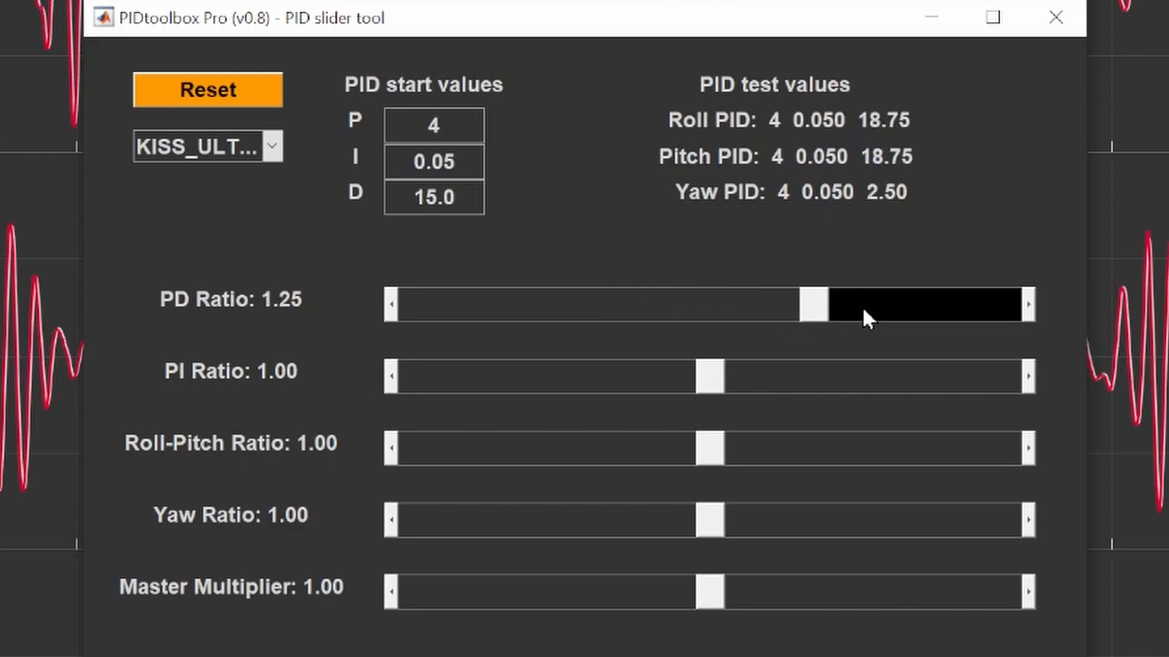
pyautogui.click(862, 314)
# Step: Lower and raise the PI Ratio, and set it to 1.20
pyautogui.click(620, 375)
pyautogui.click(607, 375)
pyautogui.click(782, 375)
pyautogui.click(795, 371)
pyautogui.click(825, 373)
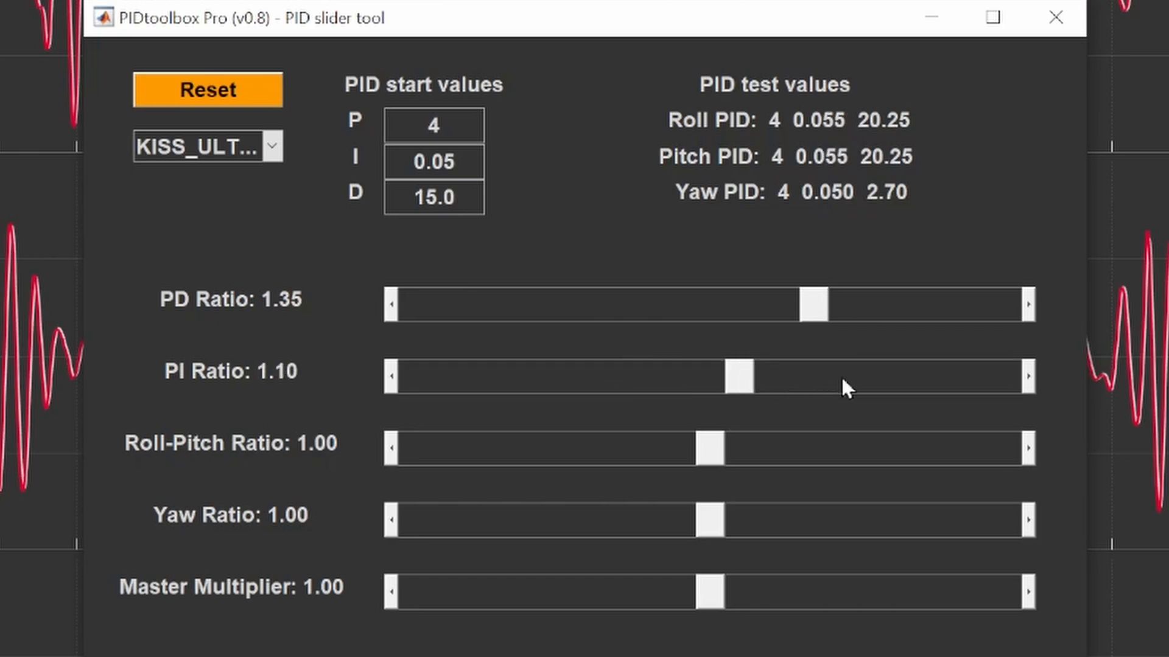
pyautogui.click(839, 375)
# Step: Set the Roll-Pitch Ratio to 1.30
pyautogui.click(813, 440)
pyautogui.click(818, 448)
pyautogui.click(857, 450)
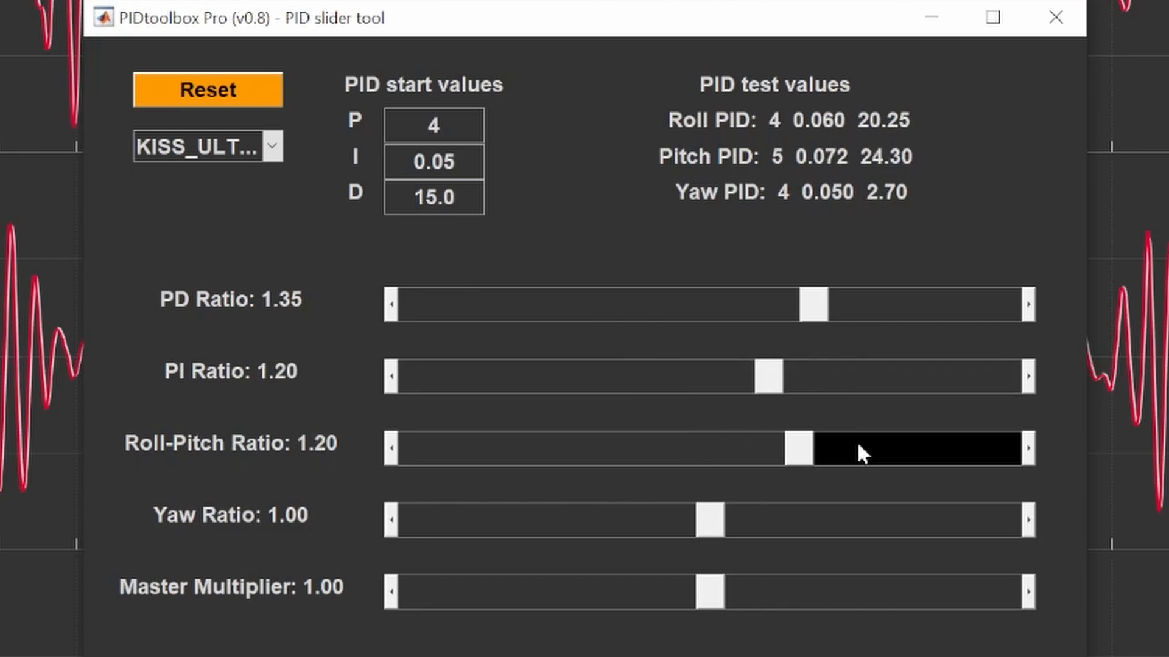
pyautogui.click(868, 452)
pyautogui.click(689, 449)
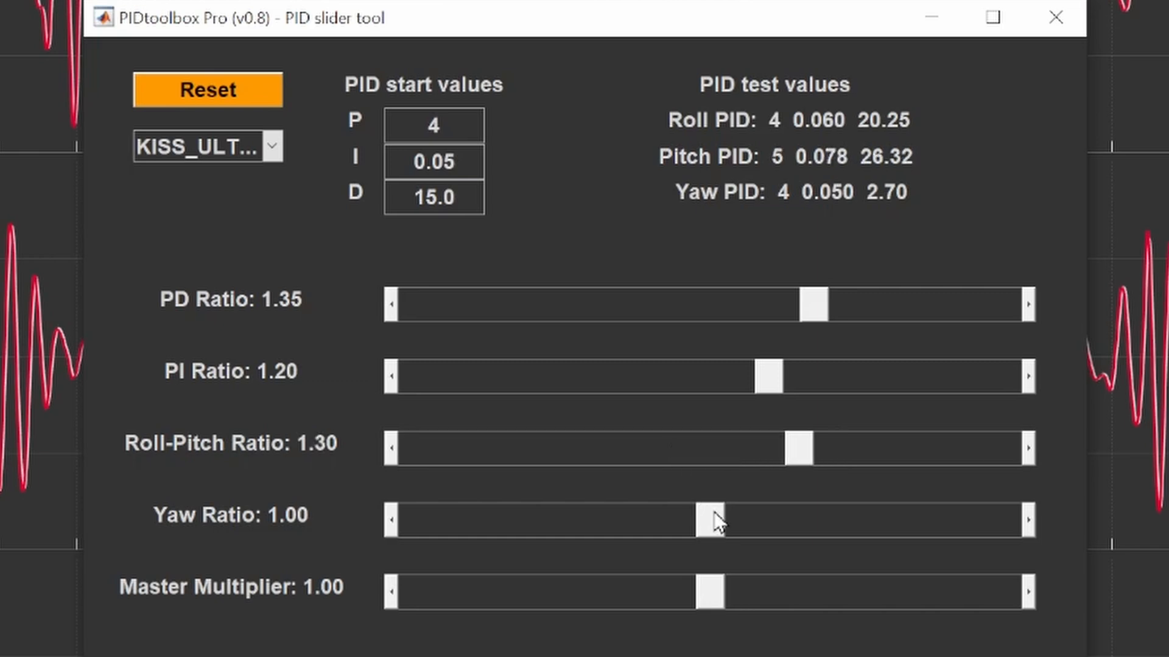
# Step: Set the Yaw Ratio to 1.35 and the Master Multiplier to 1.45
pyautogui.moveTo(717, 519); pyautogui.dragTo(813, 517)
pyautogui.moveTo(724, 591); pyautogui.dragTo(853, 602)
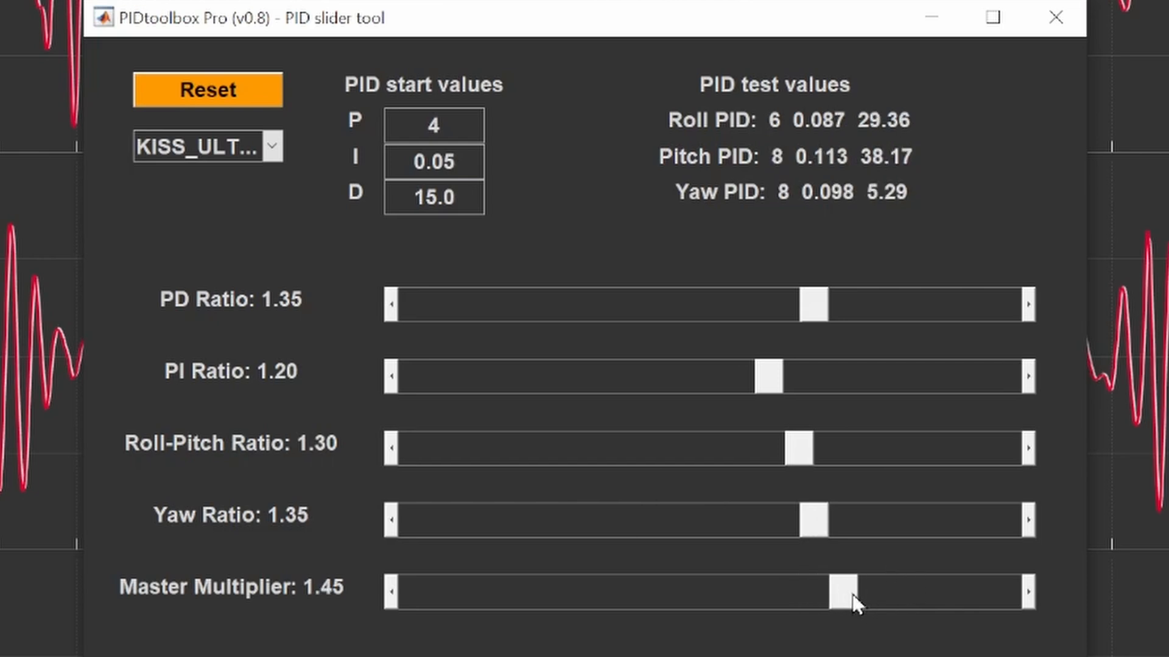
pyautogui.click(687, 517)
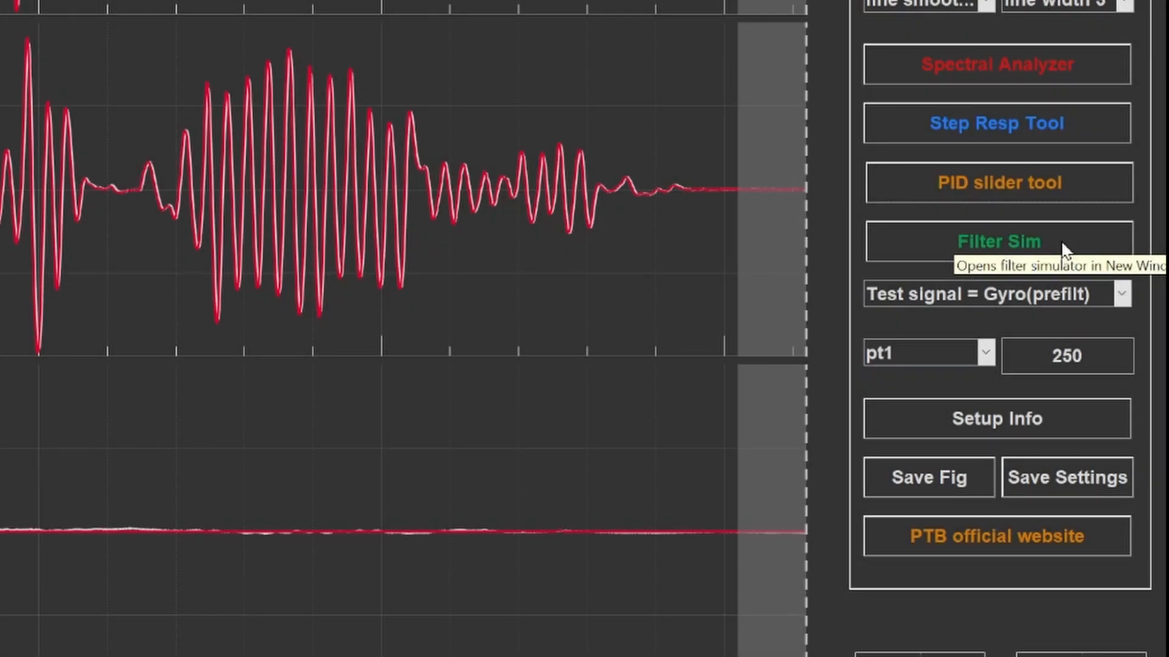
# Step: Open the filter simulator from the main log viewer, and set the pt1 lowpass cutoffs to 320 Hz and 520 Hz
pyautogui.click(1063, 248)
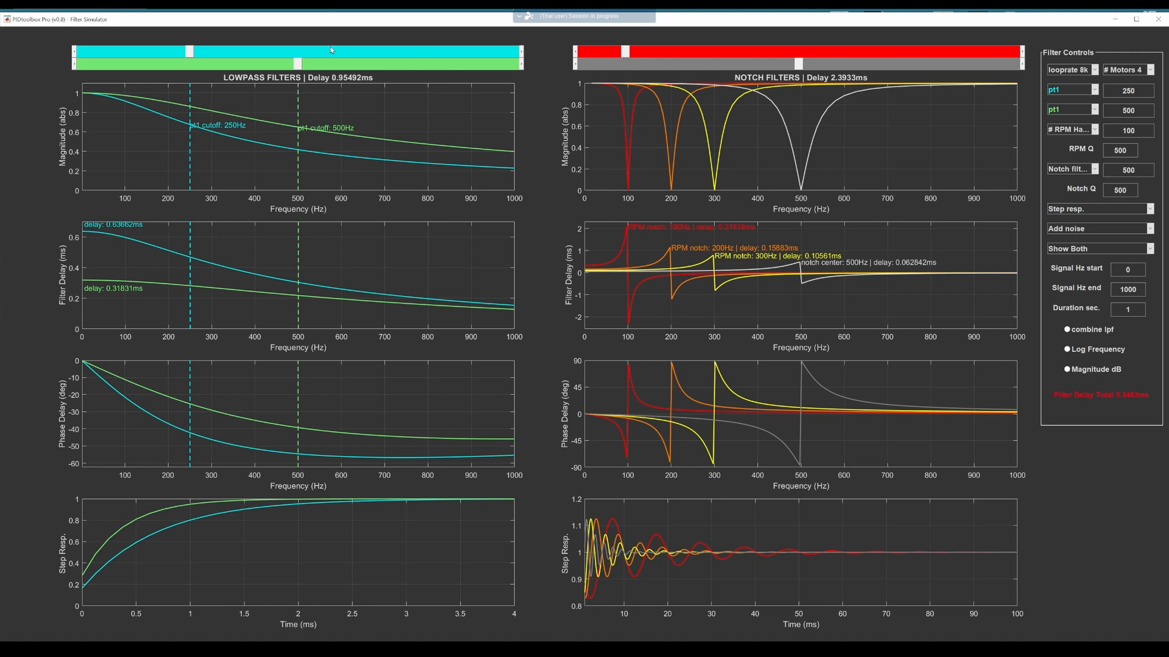
pyautogui.moveTo(190, 54); pyautogui.dragTo(220, 53)
pyautogui.moveTo(297, 64); pyautogui.dragTo(306, 64)
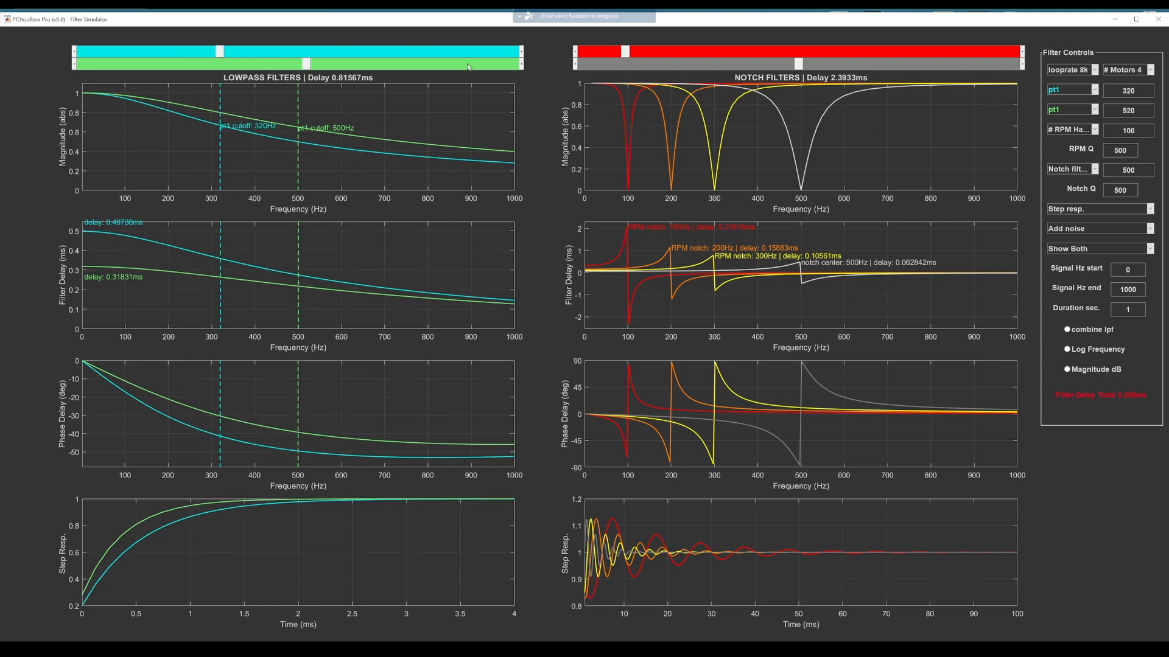
# Step: Set the base RPM notch frequency to 170 Hz, and switch the simulator's step response plots to Signal Generator
pyautogui.moveTo(629, 54); pyautogui.dragTo(659, 54)
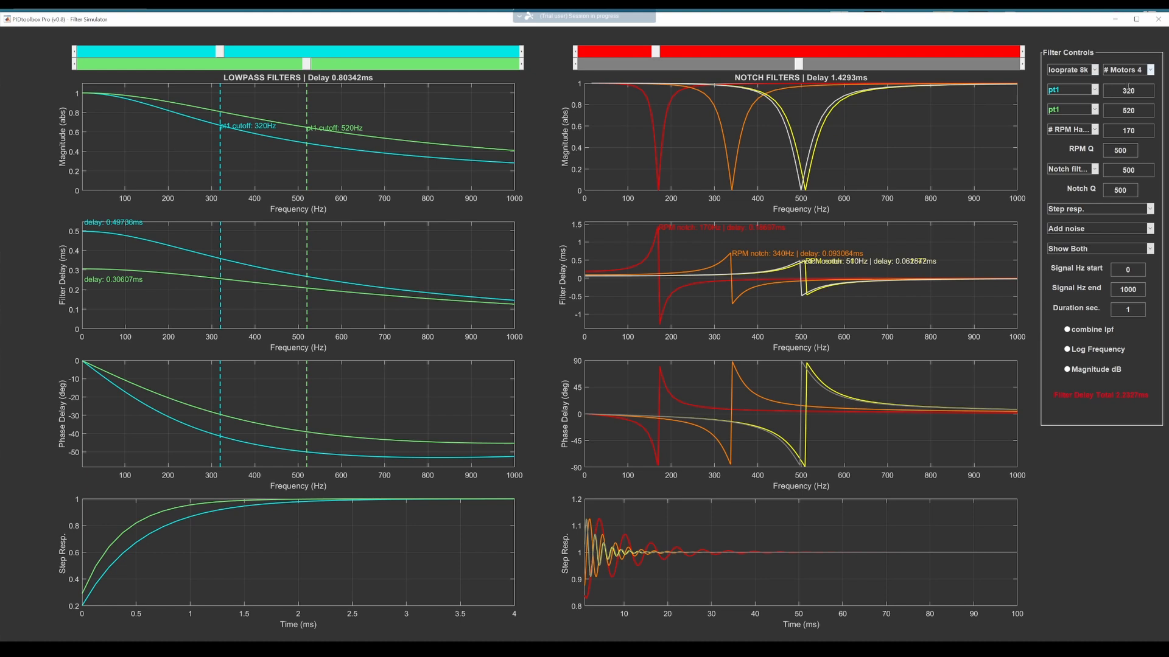
pyautogui.click(1095, 131)
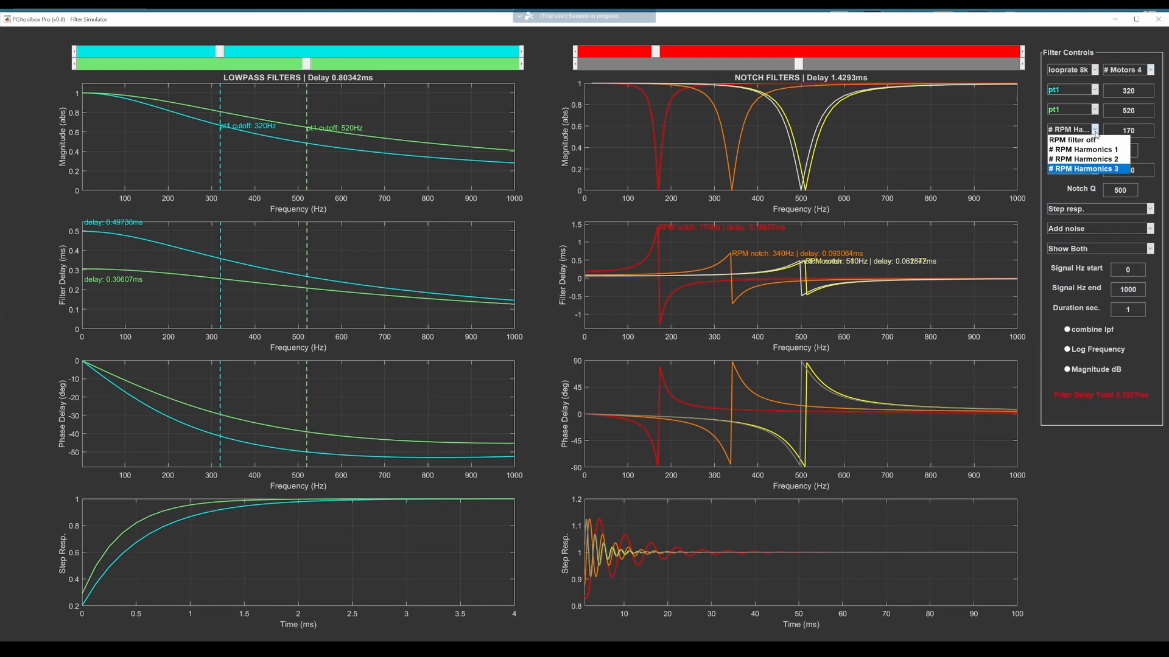
pyautogui.click(1095, 132)
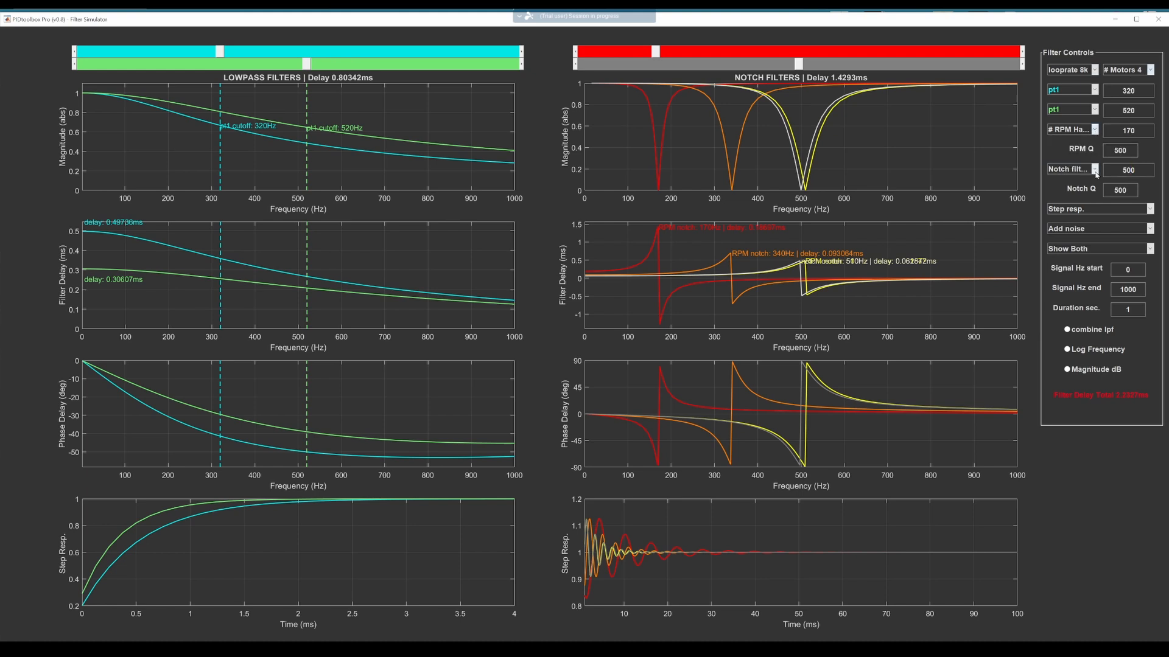
pyautogui.click(1101, 211)
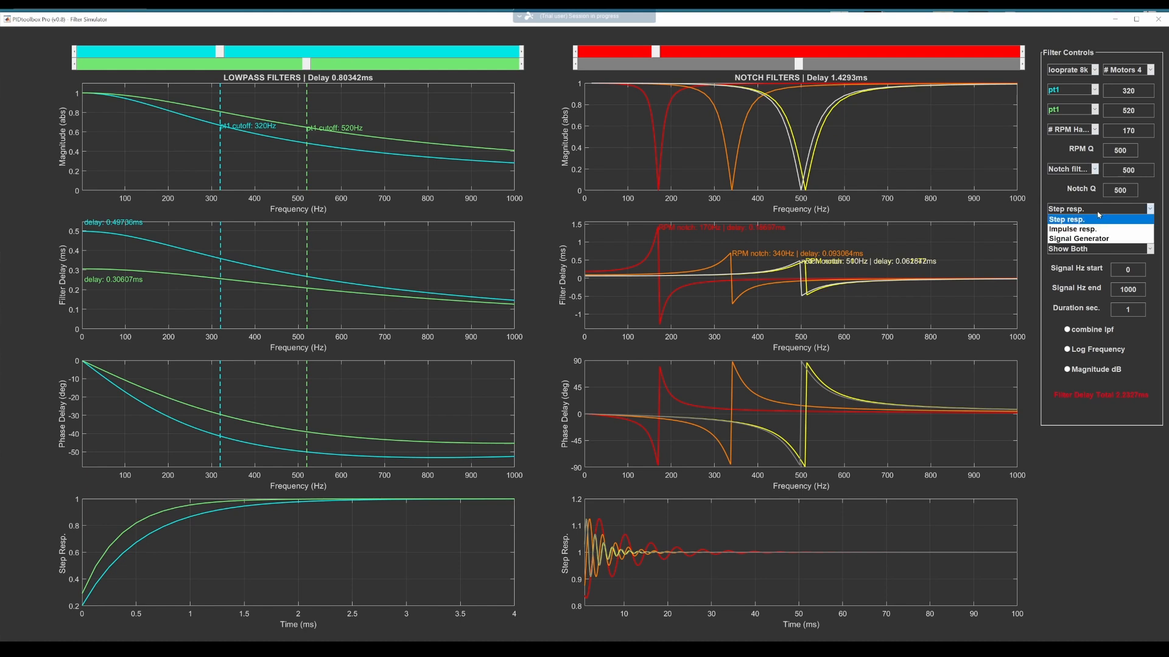
pyautogui.click(1082, 243)
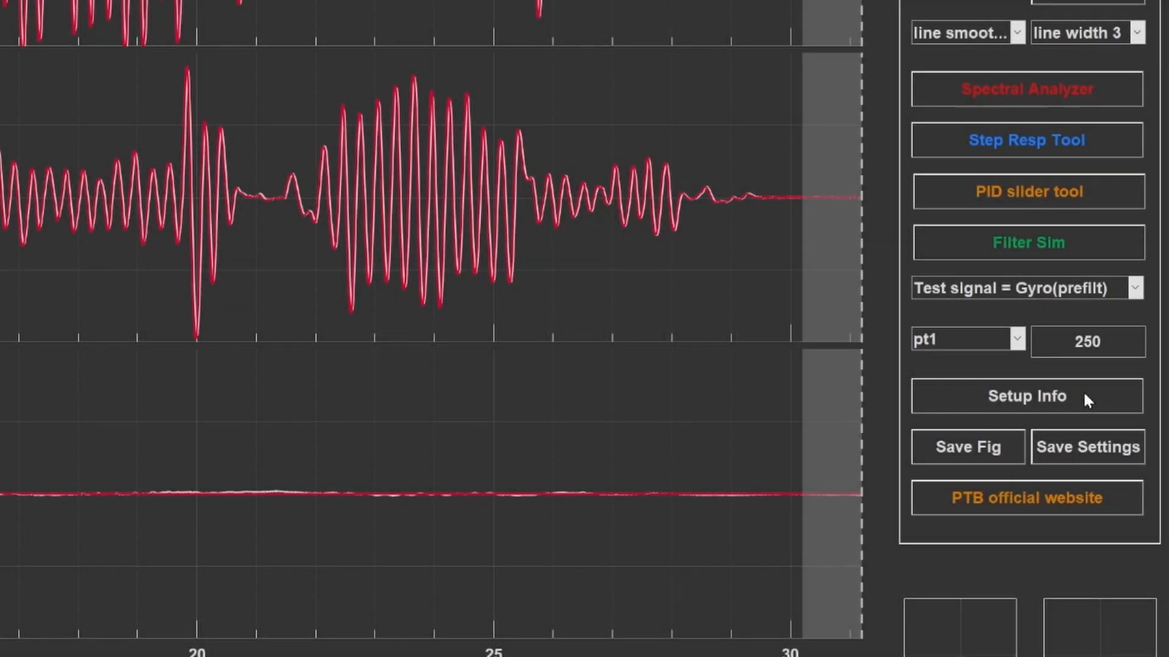
# Step: Open the setup info comparison of logs D7-9-10-11-12.01.csv and D7-9-10-11-12.02.csv, and show only the differences
pyautogui.click(1084, 394)
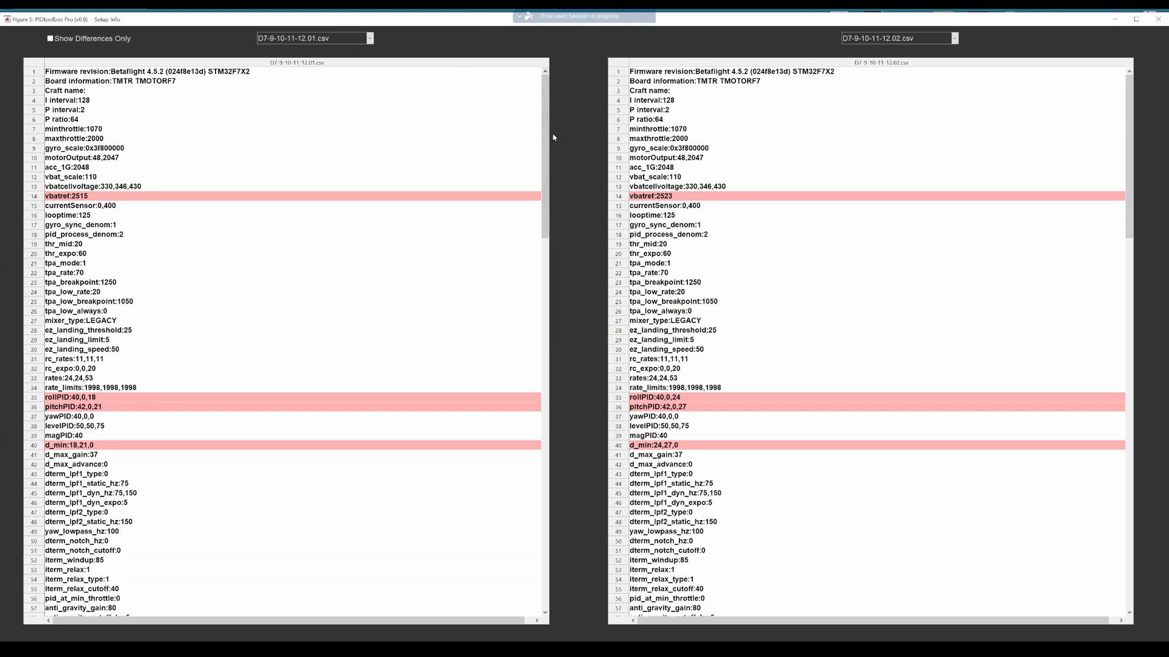
pyautogui.click(369, 38)
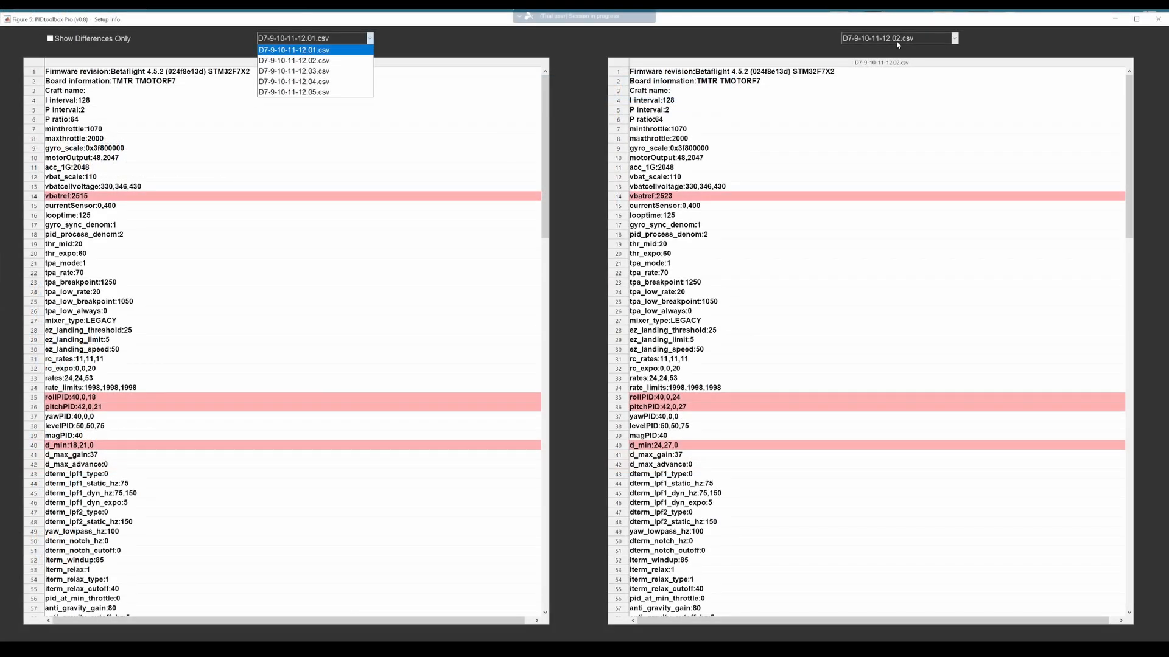
pyautogui.click(929, 39)
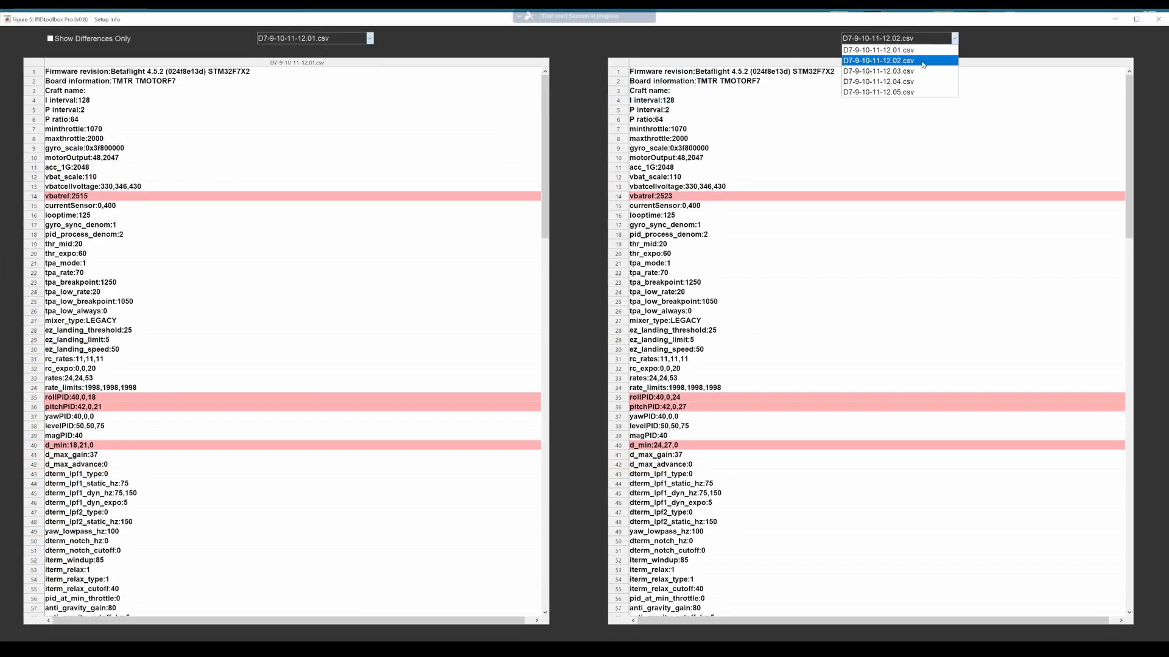
pyautogui.click(623, 48)
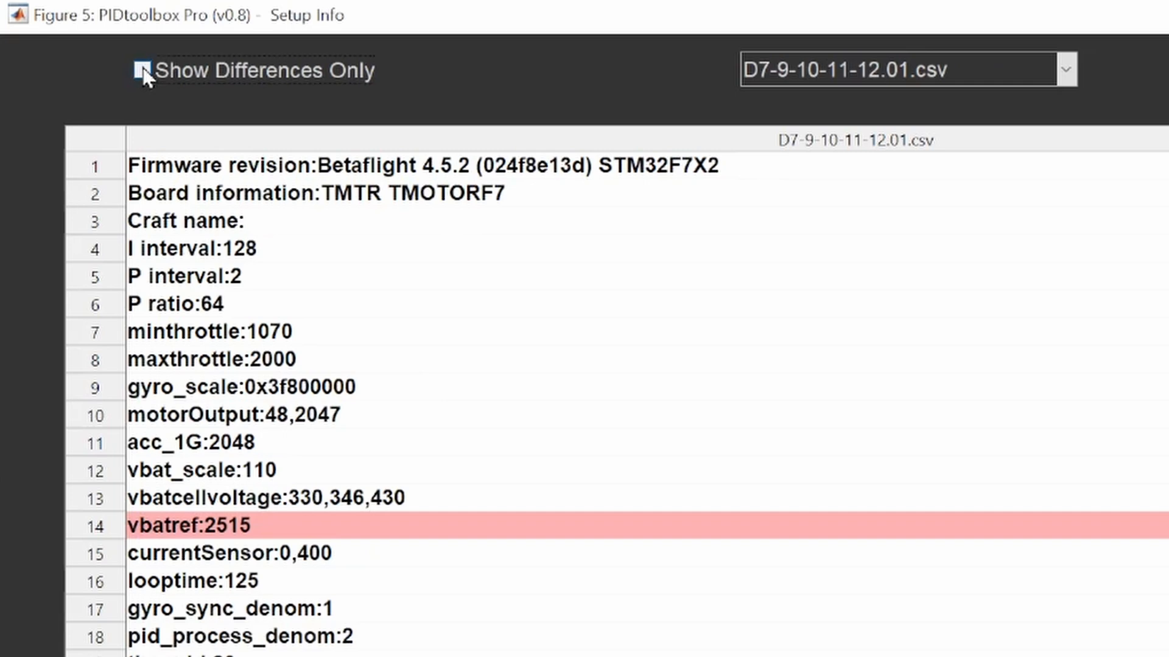
pyautogui.click(143, 72)
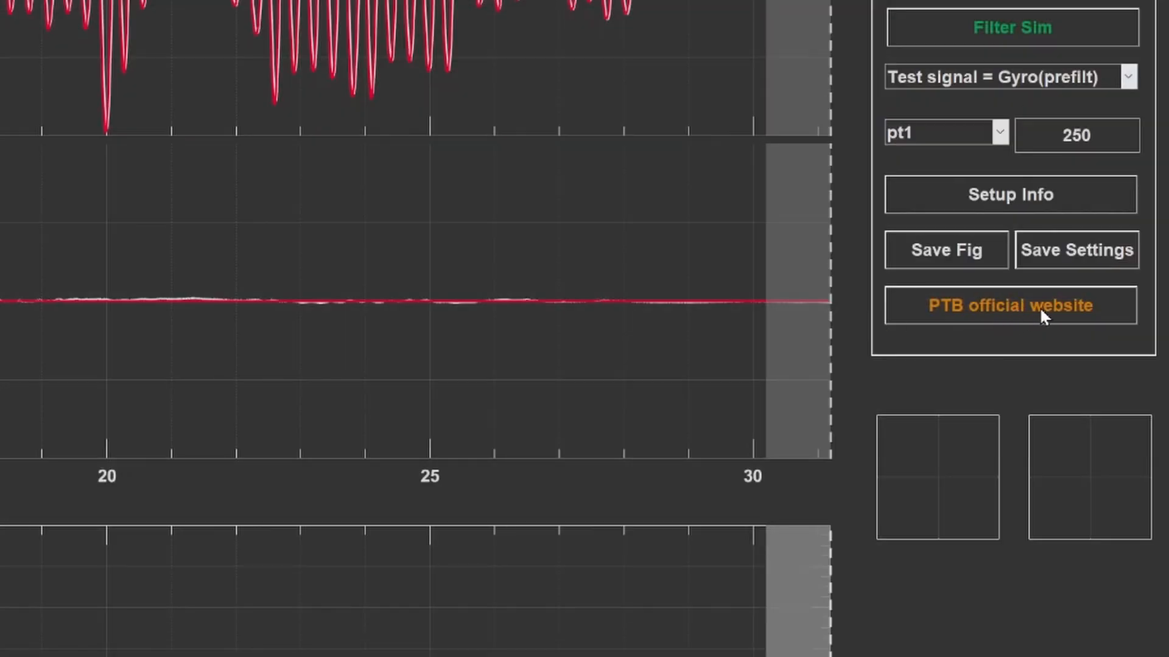
# Step: Open the official PTB website from the log viewer, and examine the professional and hobbyist options on its PID tuning consultation page
pyautogui.click(1031, 304)
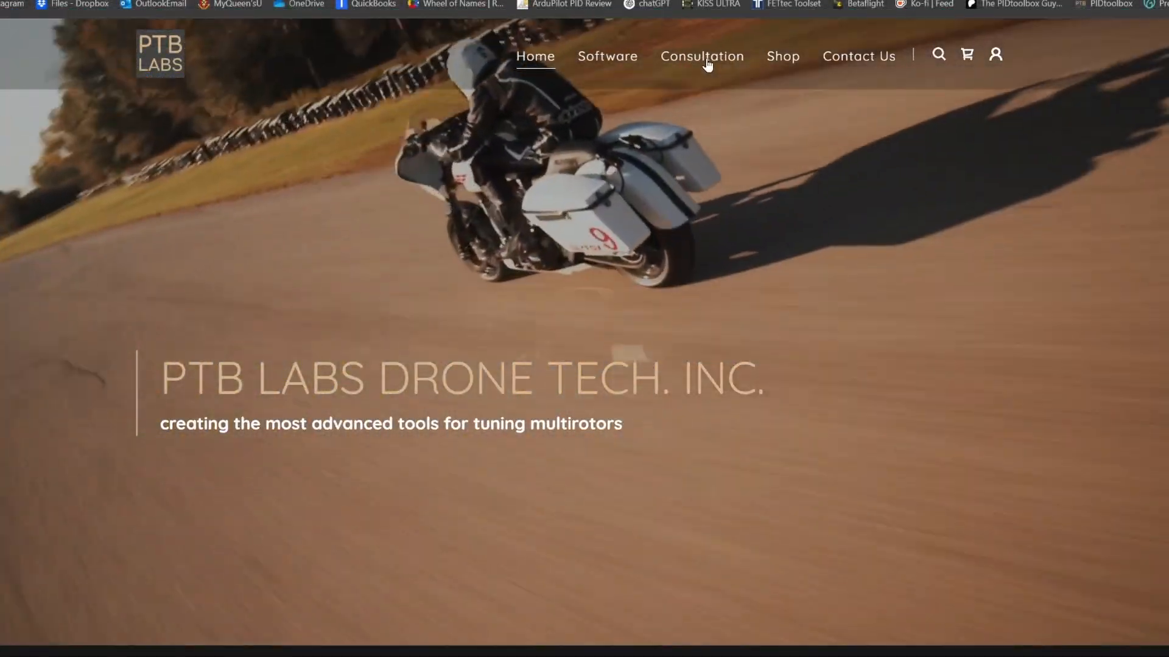
pyautogui.click(707, 59)
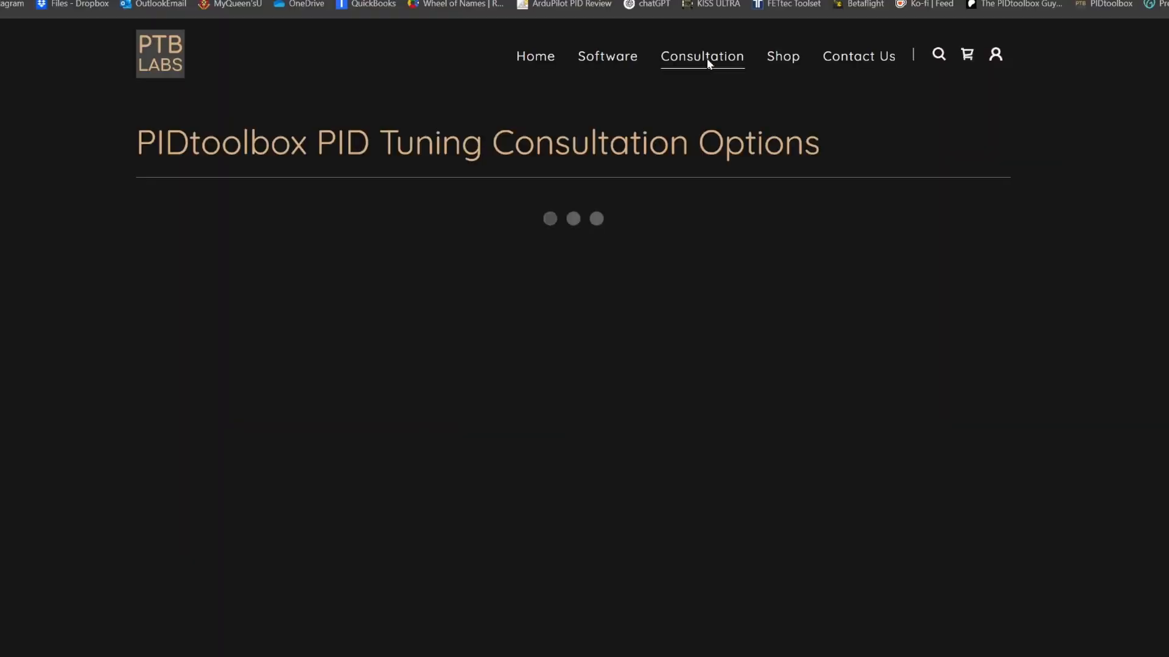
pyautogui.scroll(-3, 719, 247)
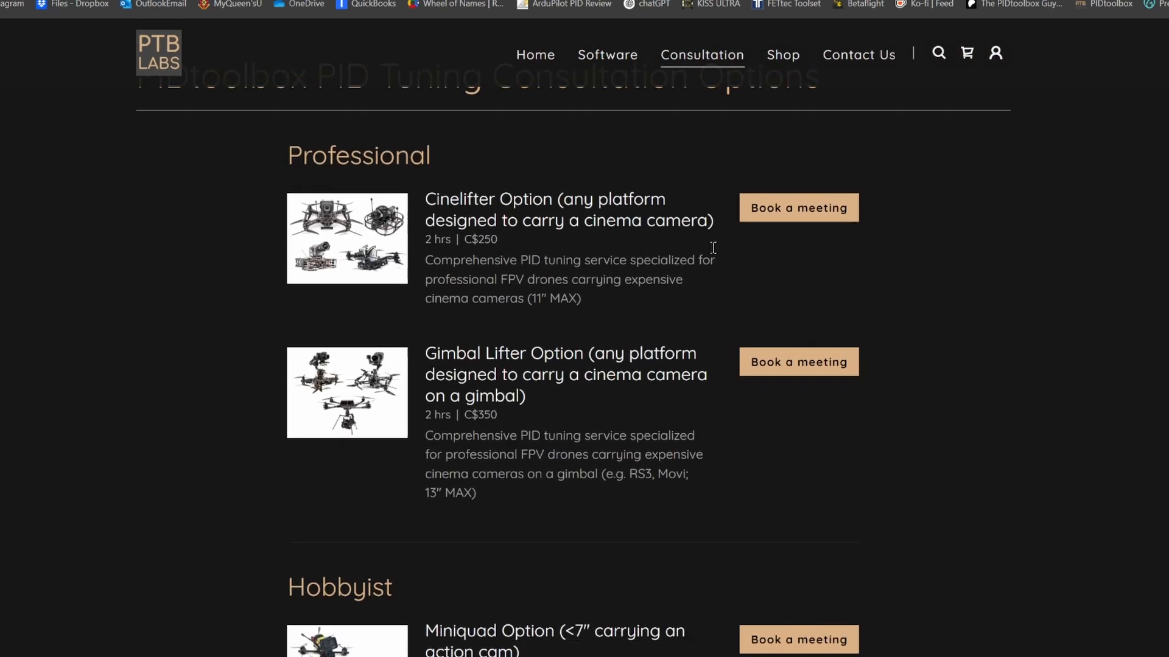
pyautogui.scroll(-5, 710, 248)
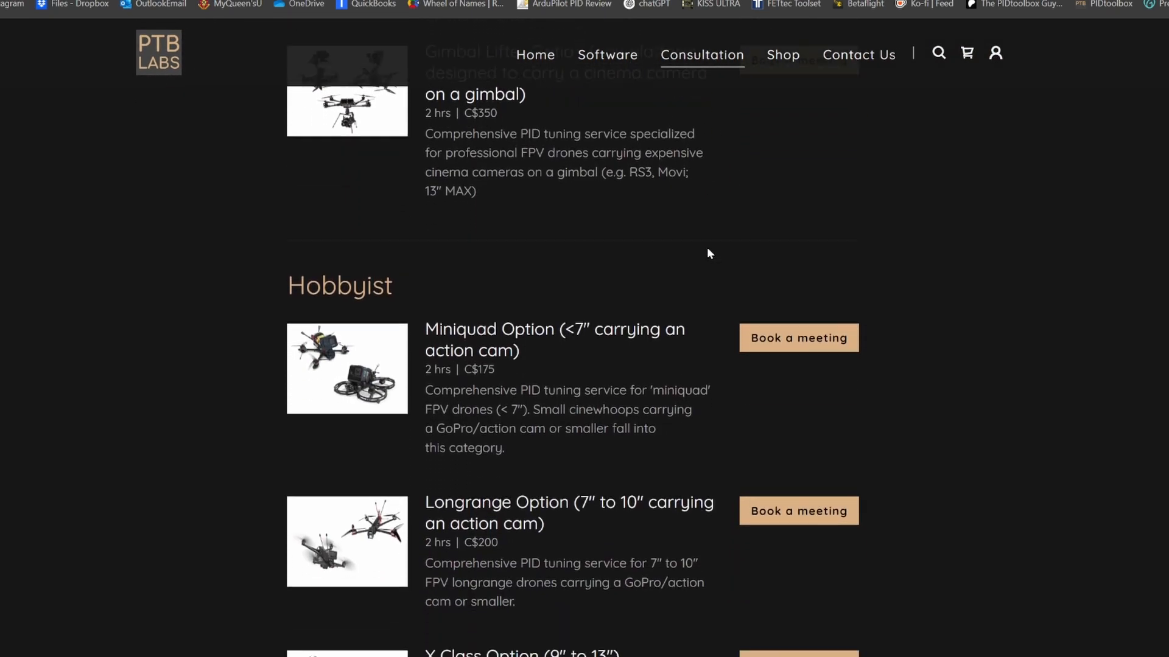